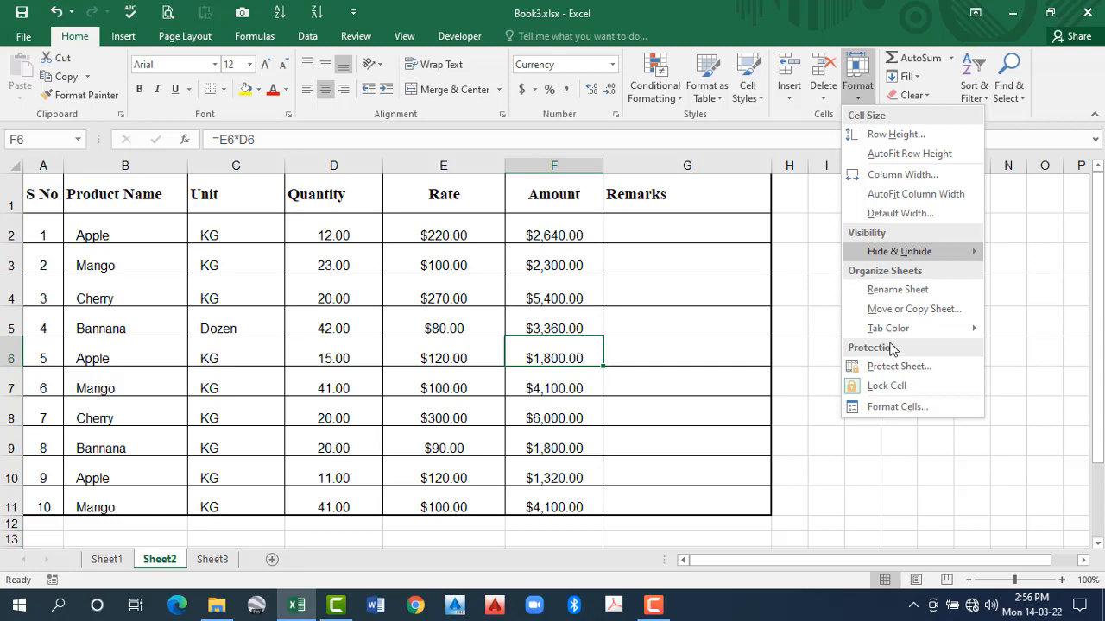
pyautogui.moveTo(898, 251)
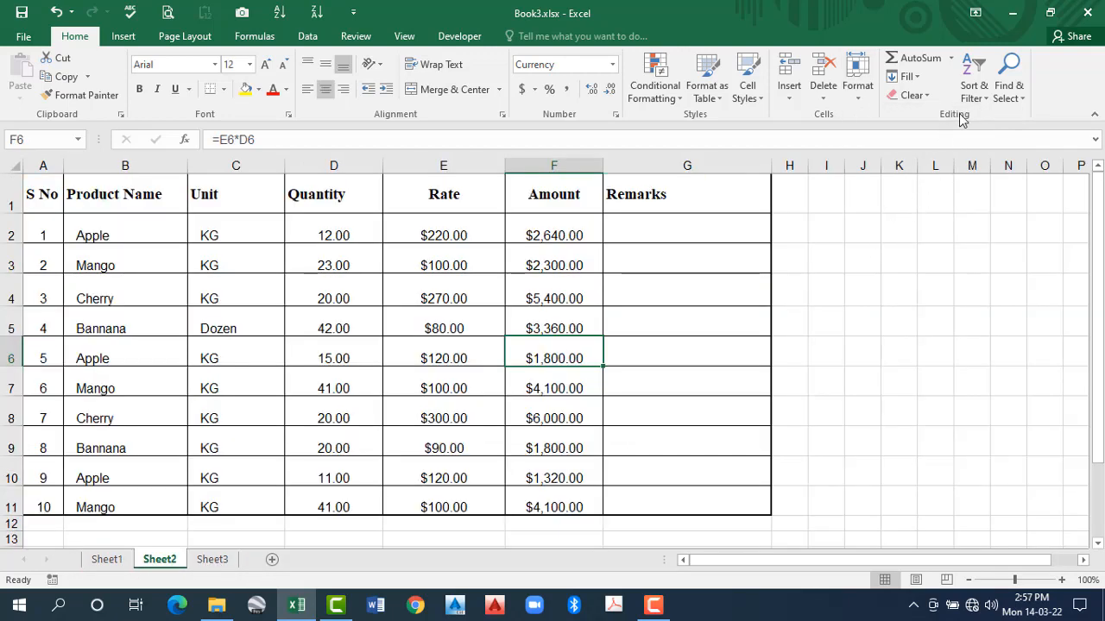
pyautogui.click(858, 86)
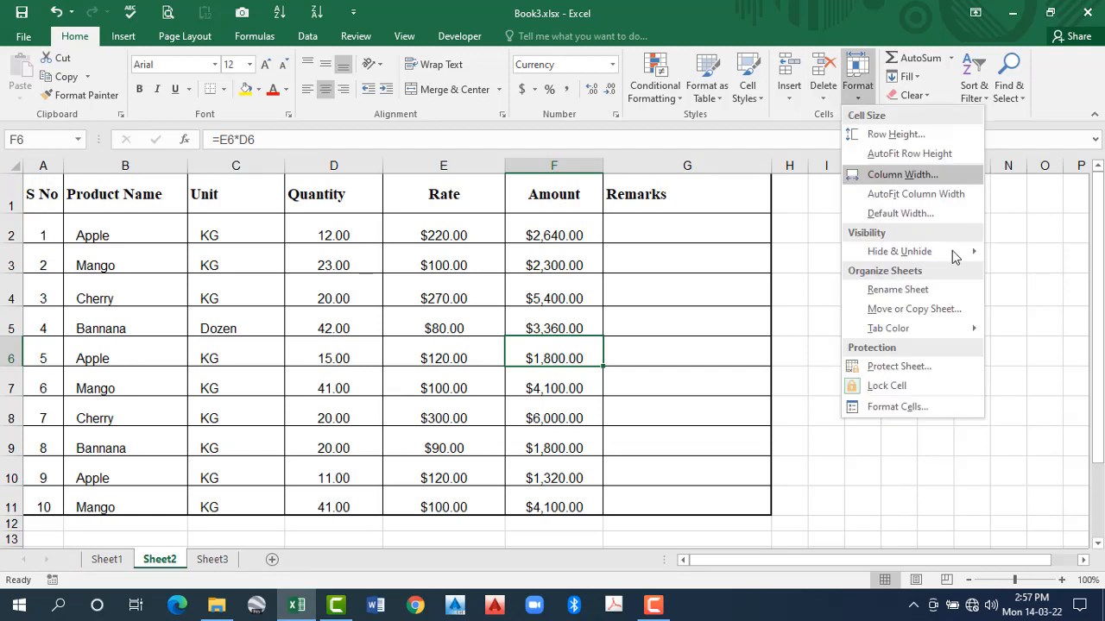
pyautogui.moveTo(859, 261)
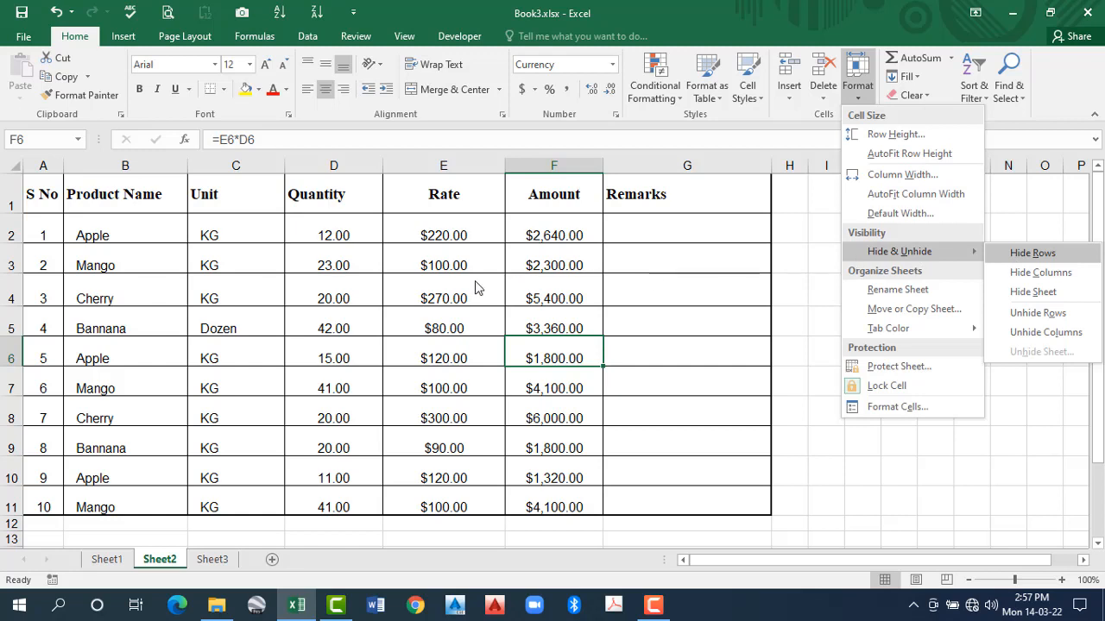
pyautogui.click(118, 282)
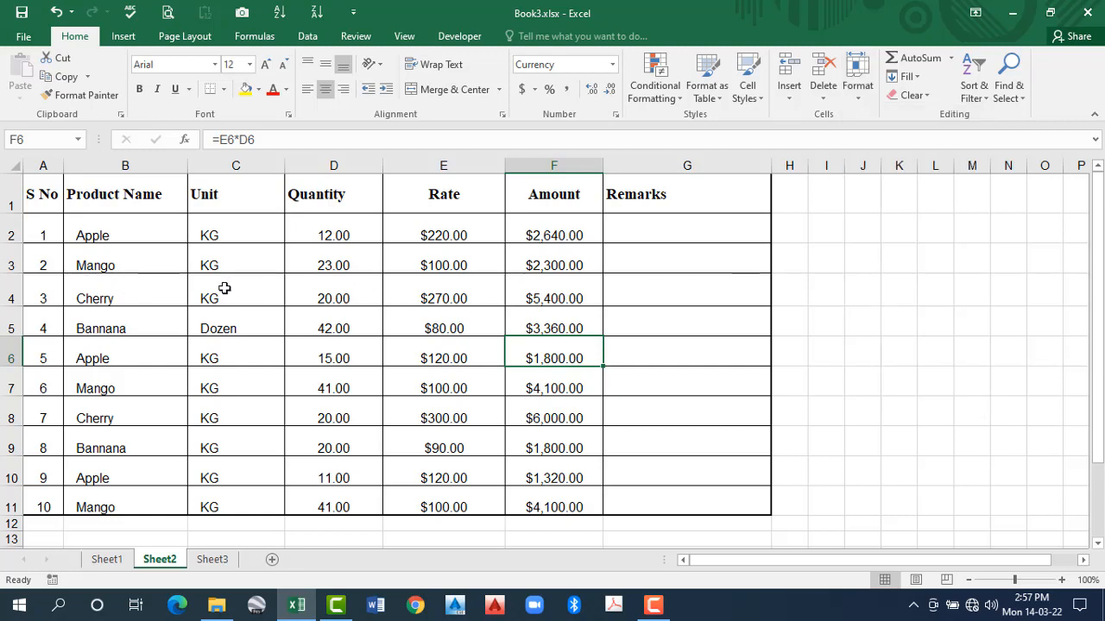
# - Hide row 4, the third product entry (Cherry), on Sheet2
pyautogui.click(324, 290)
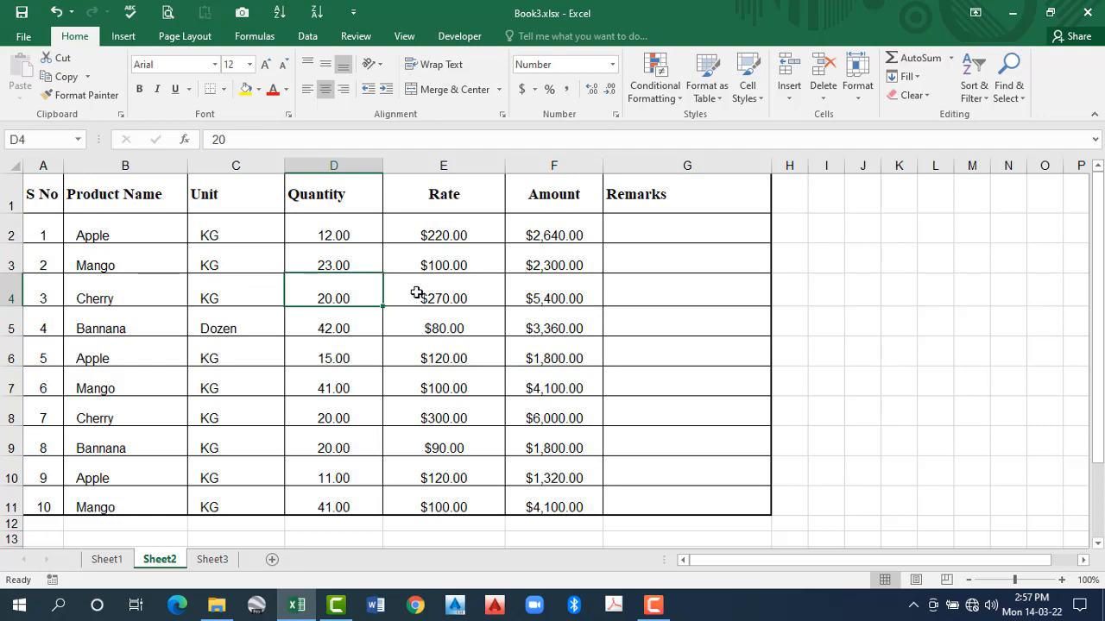
pyautogui.click(433, 298)
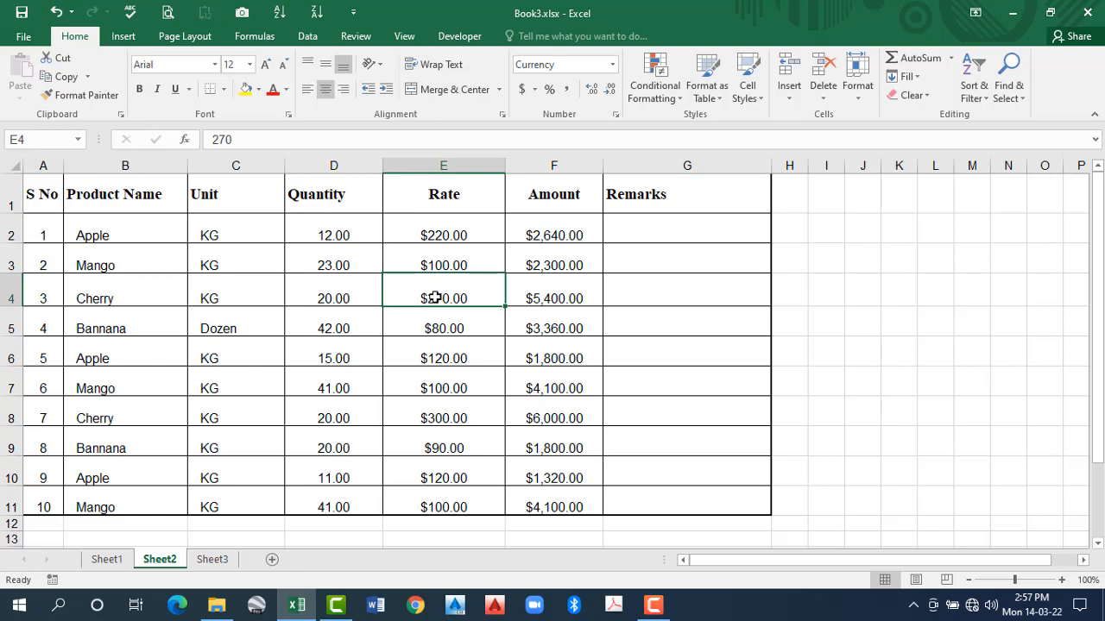
pyautogui.click(858, 95)
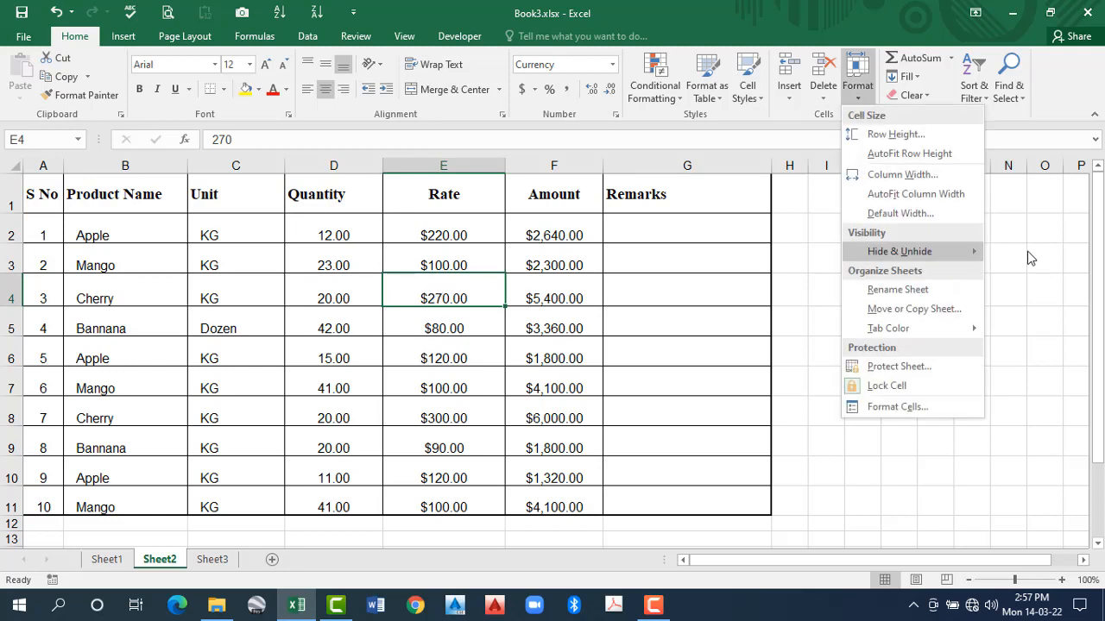
pyautogui.moveTo(1025, 261)
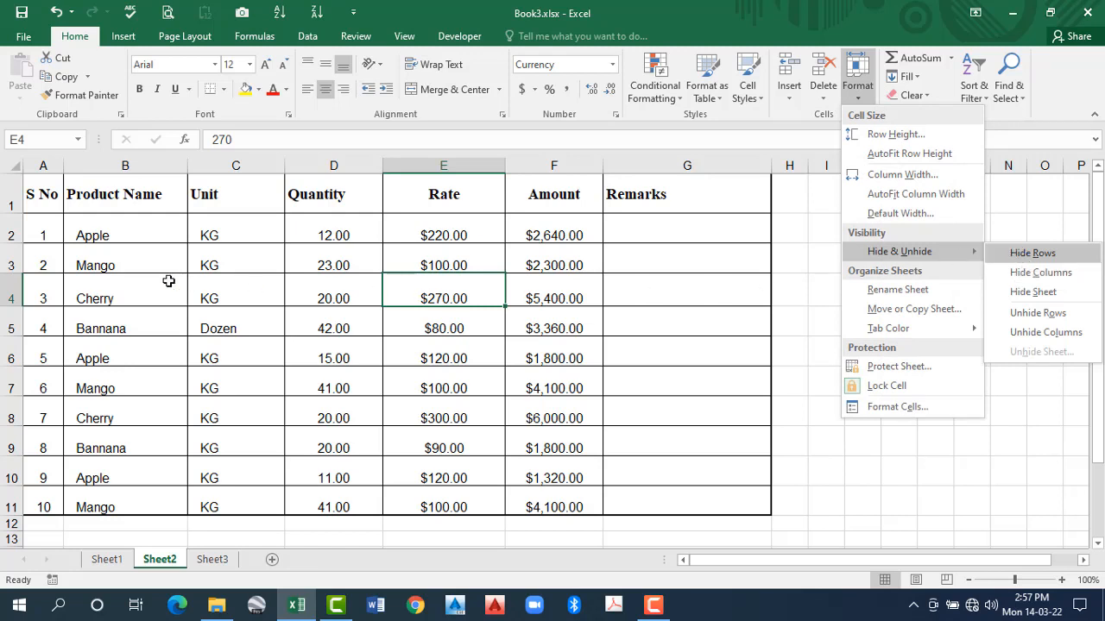
pyautogui.hotkey('ctrl', '9')
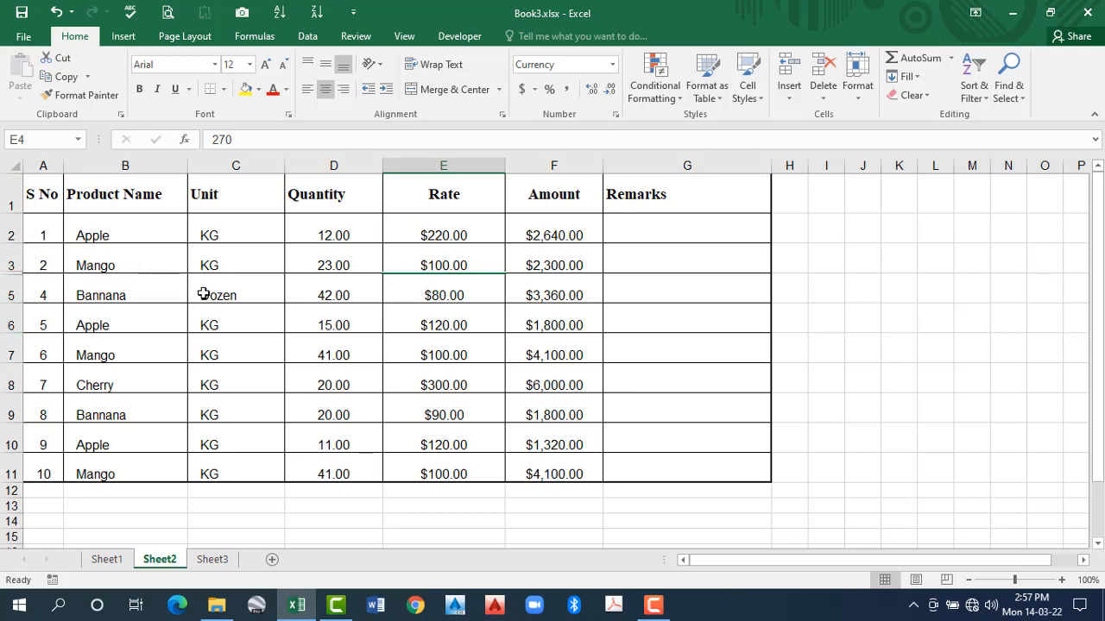
# - Unhide row 4 by selecting the quantity cells D3 and D5 on either side of it and showing hidden rows
pyautogui.click(411, 284)
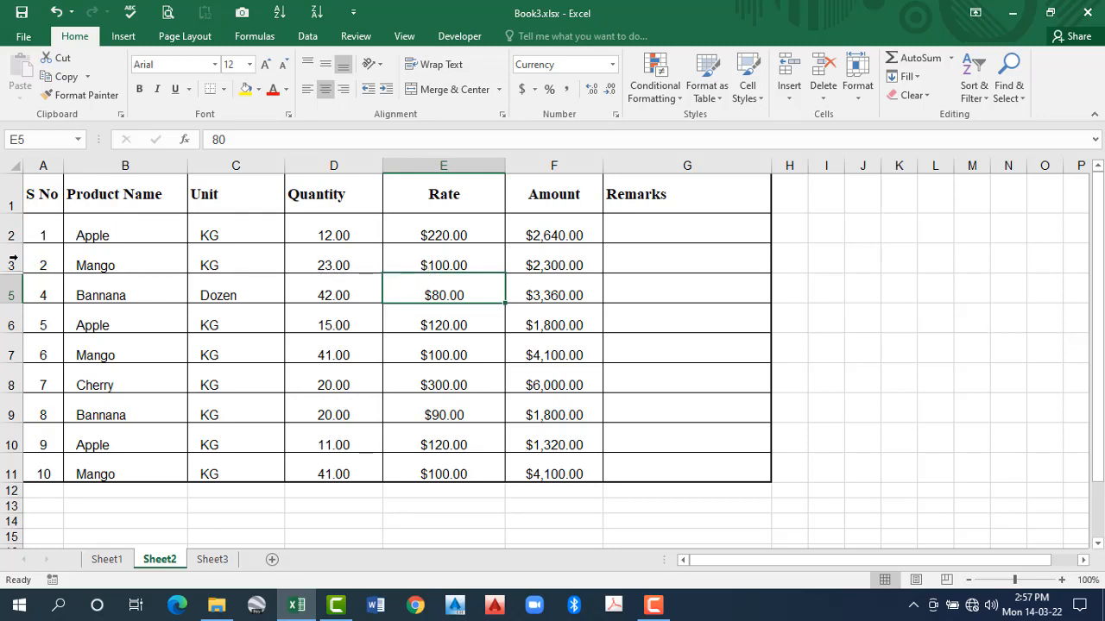
pyautogui.moveTo(11, 265); pyautogui.dragTo(17, 284)
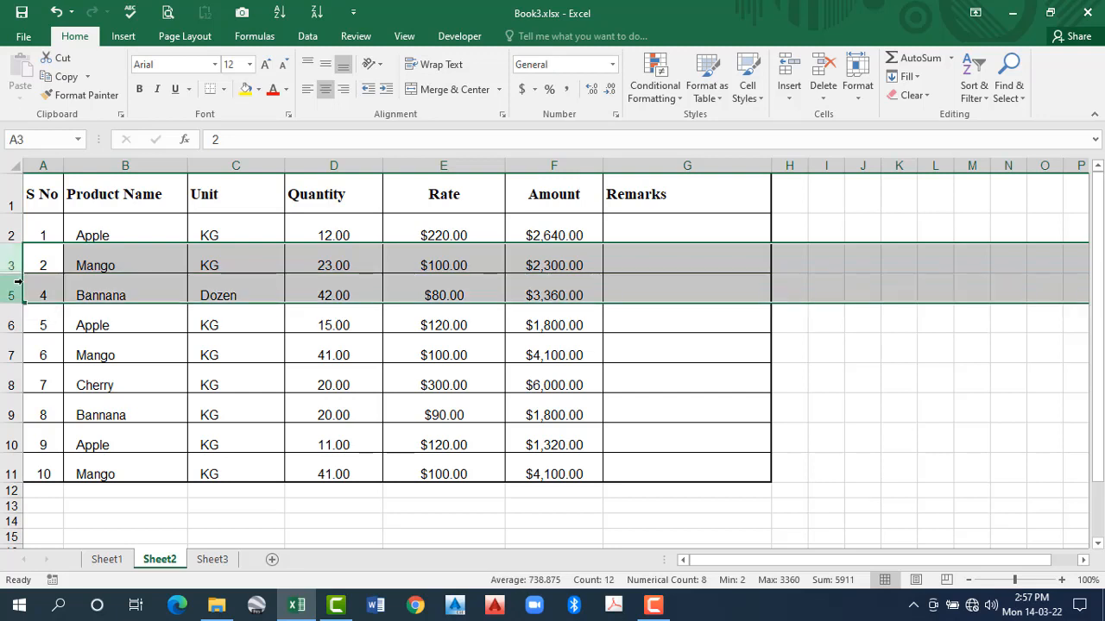
pyautogui.click(334, 266)
pyautogui.keyDown('shift'); pyautogui.click(332, 283); pyautogui.keyUp('shift')
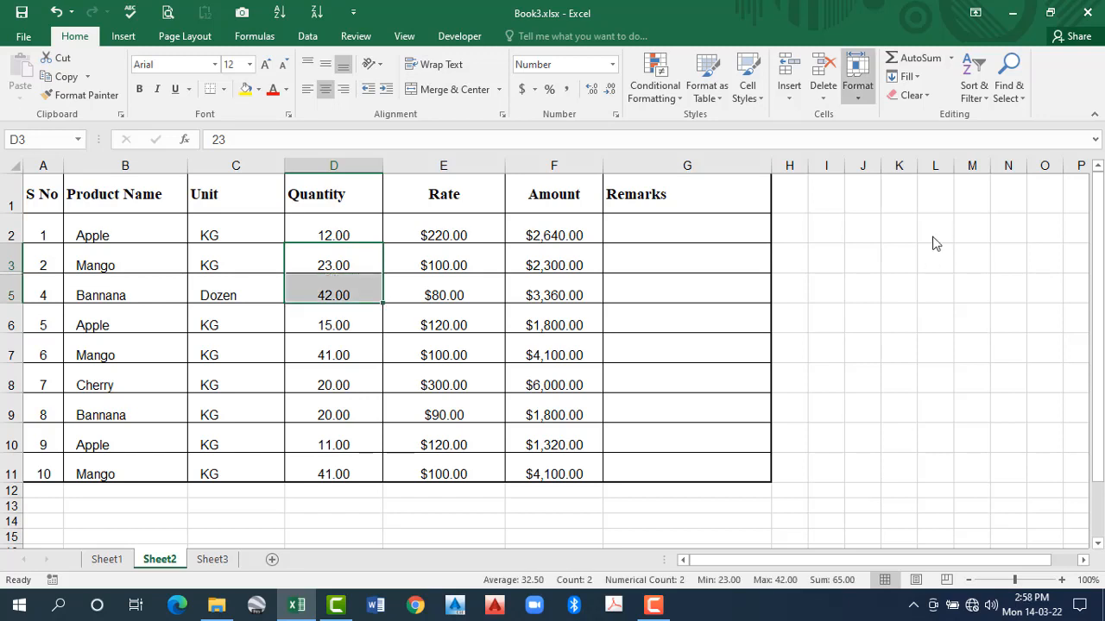
pyautogui.click(857, 77)
pyautogui.moveTo(915, 251)
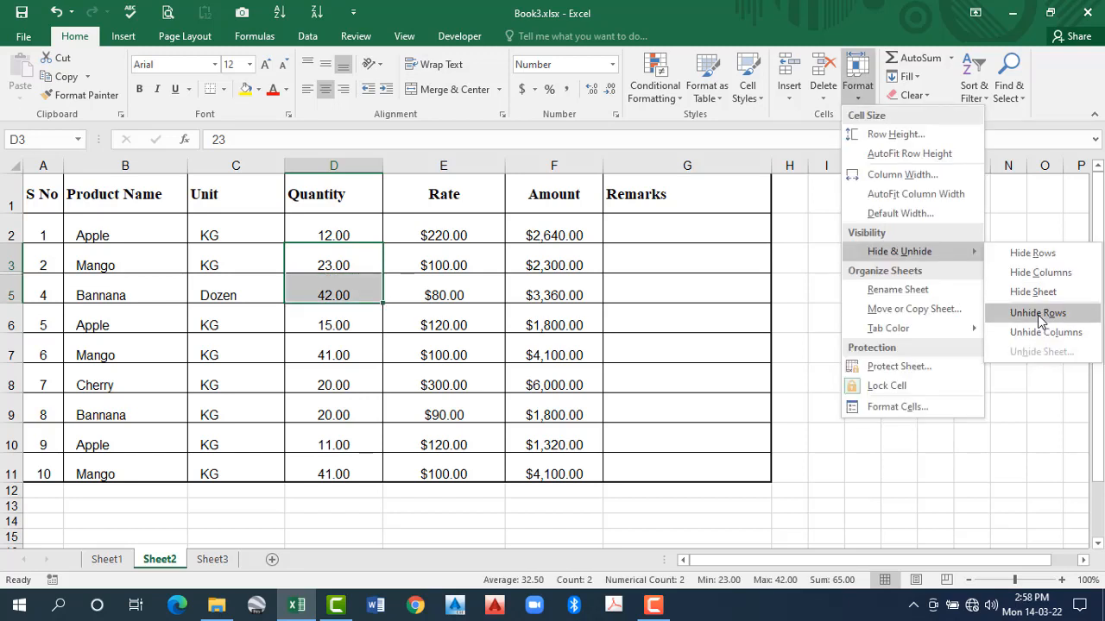
pyautogui.click(1038, 317)
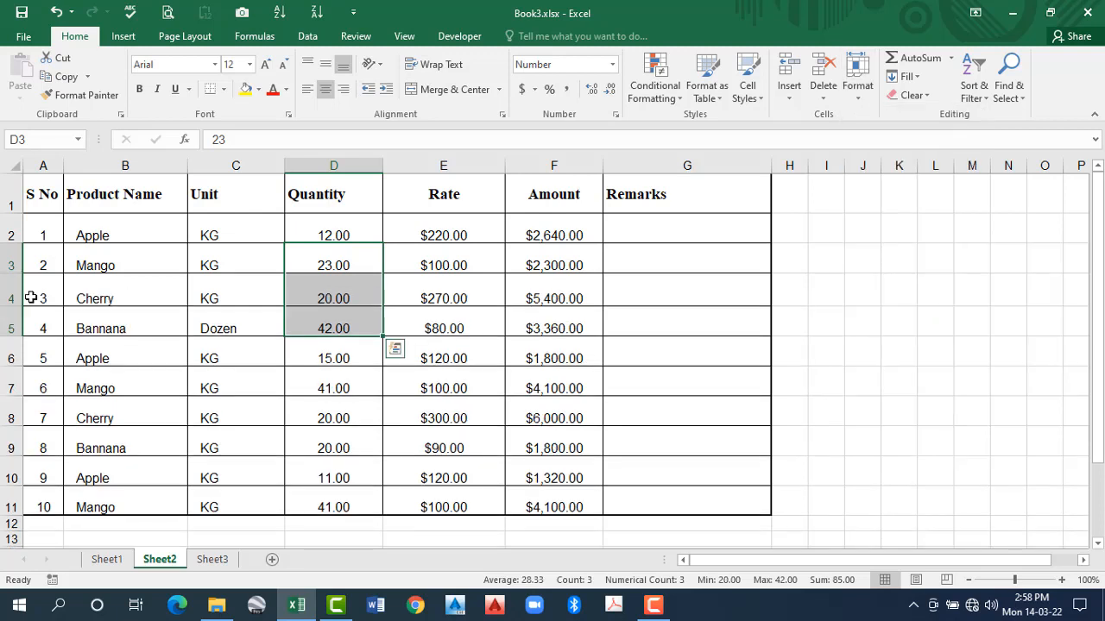
pyautogui.click(333, 291)
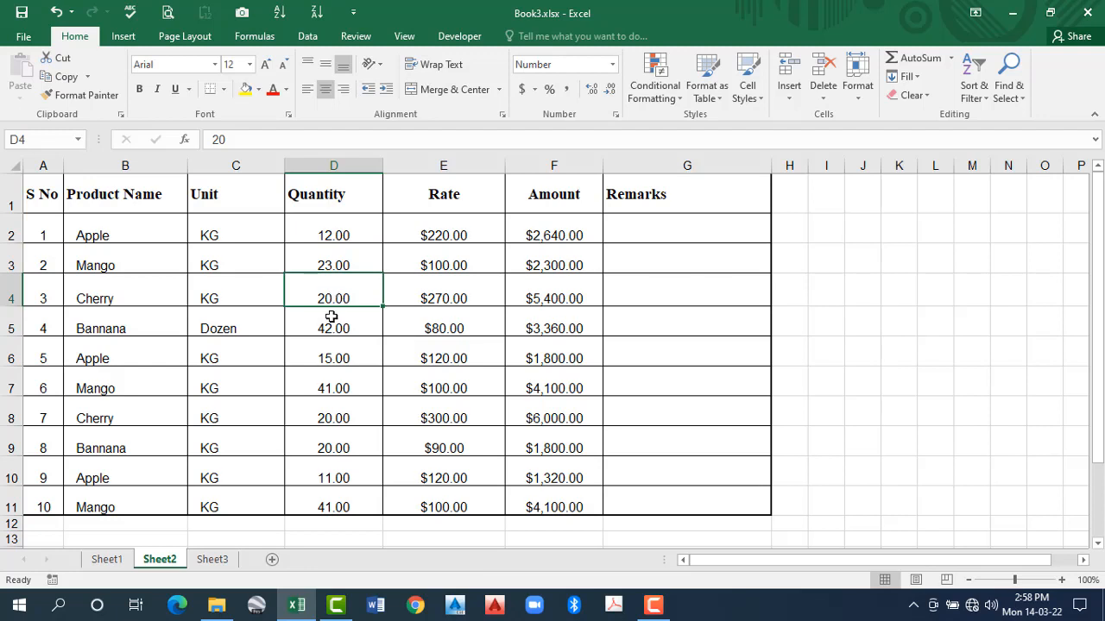
pyautogui.moveTo(331, 316); pyautogui.dragTo(332, 317)
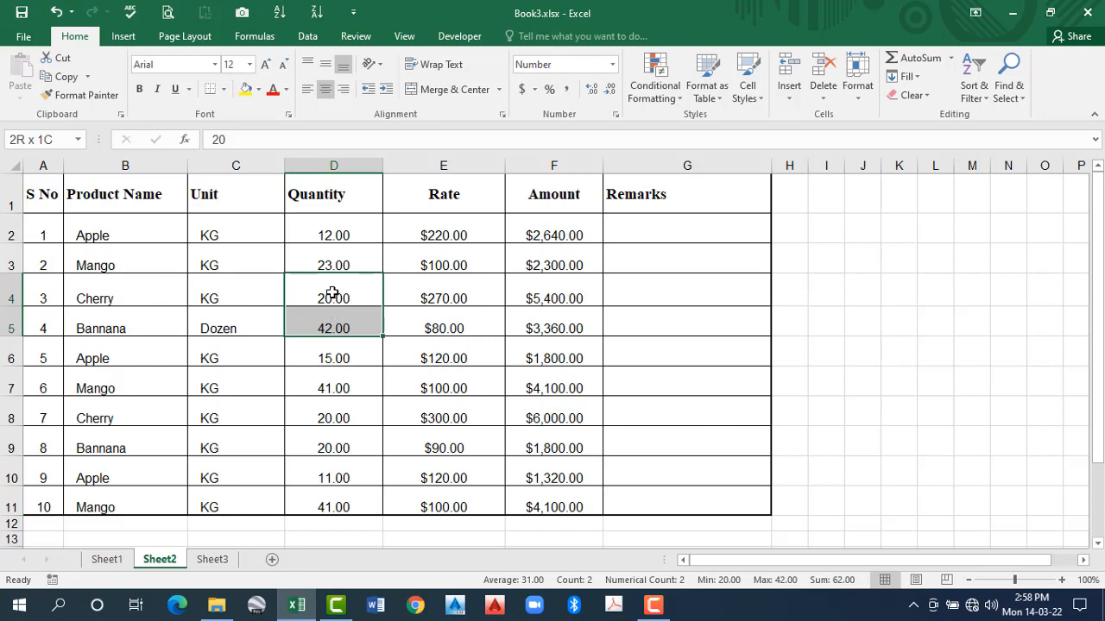
pyautogui.moveTo(332, 294); pyautogui.dragTo(332, 293)
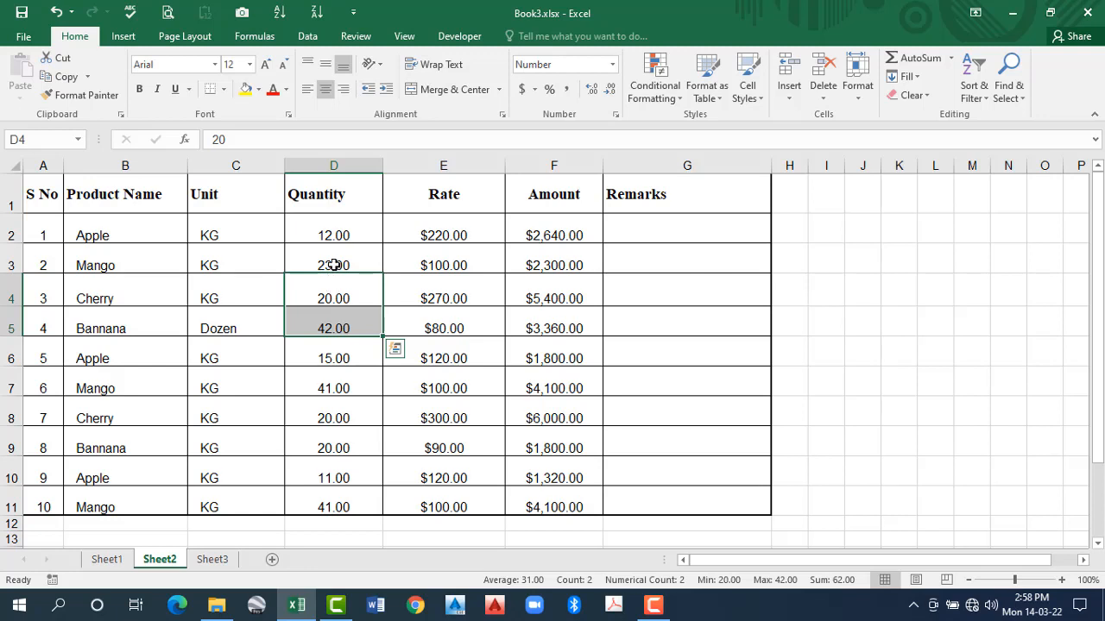
pyautogui.moveTo(334, 265); pyautogui.dragTo(334, 335)
pyautogui.click(335, 268)
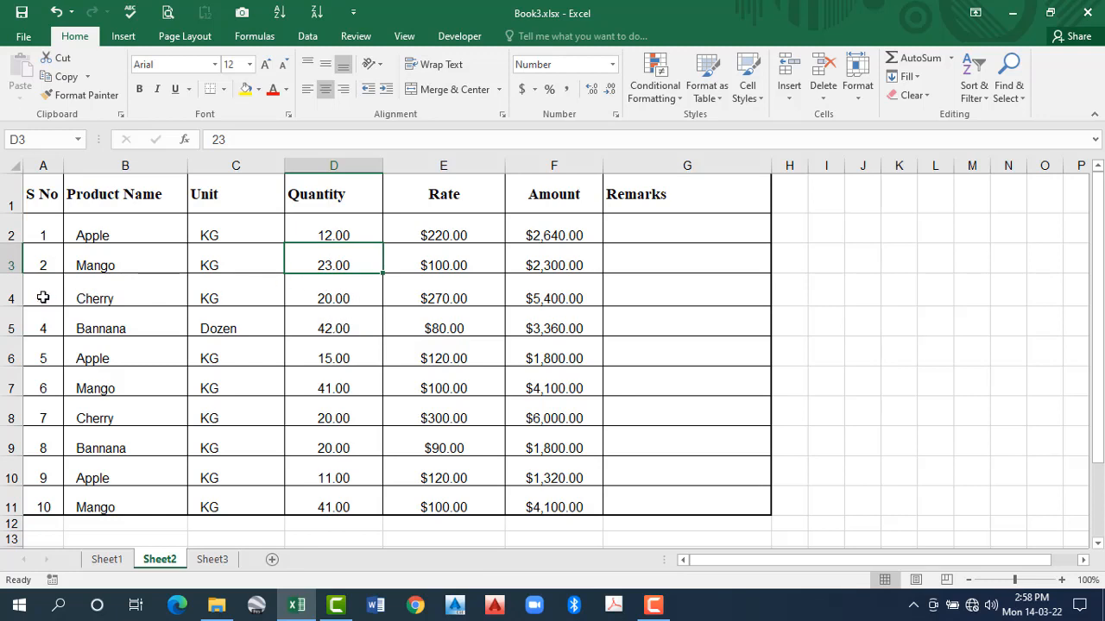
pyautogui.click(858, 91)
pyautogui.moveTo(899, 251)
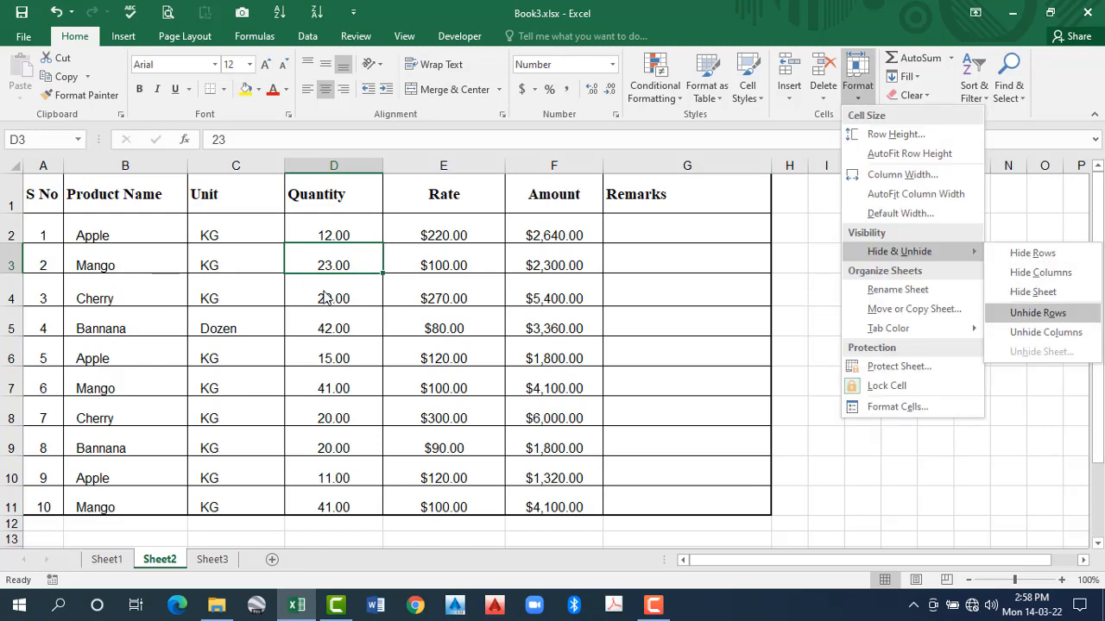
pyautogui.click(423, 268)
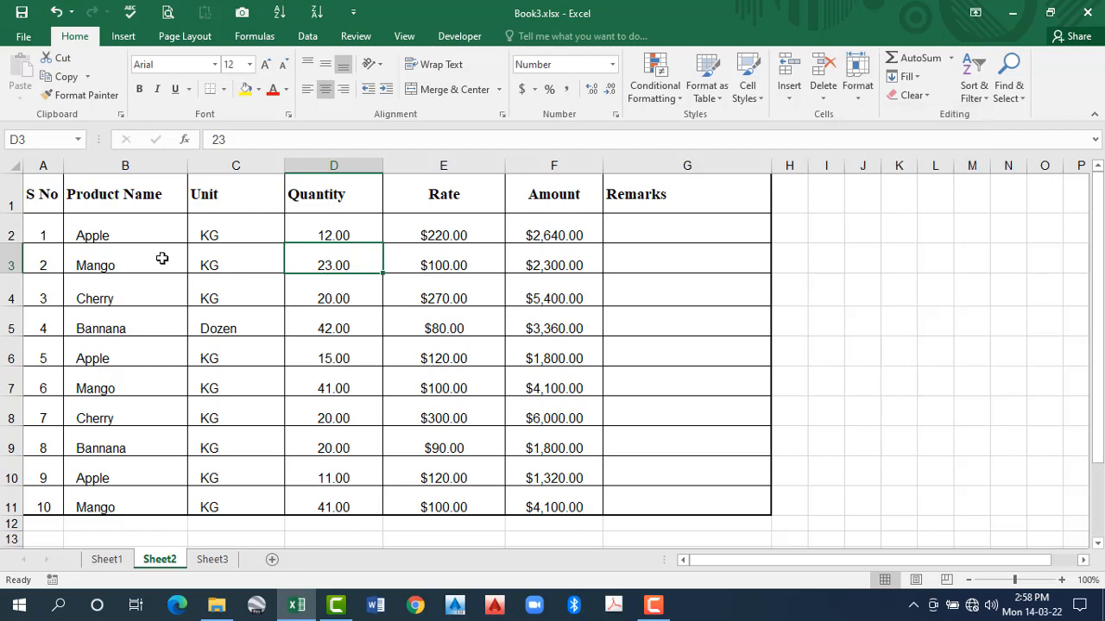
# - Hide row 3, and unhide it again with the rows around it, 2 and 4, selected
pyautogui.rightClick(12, 266)
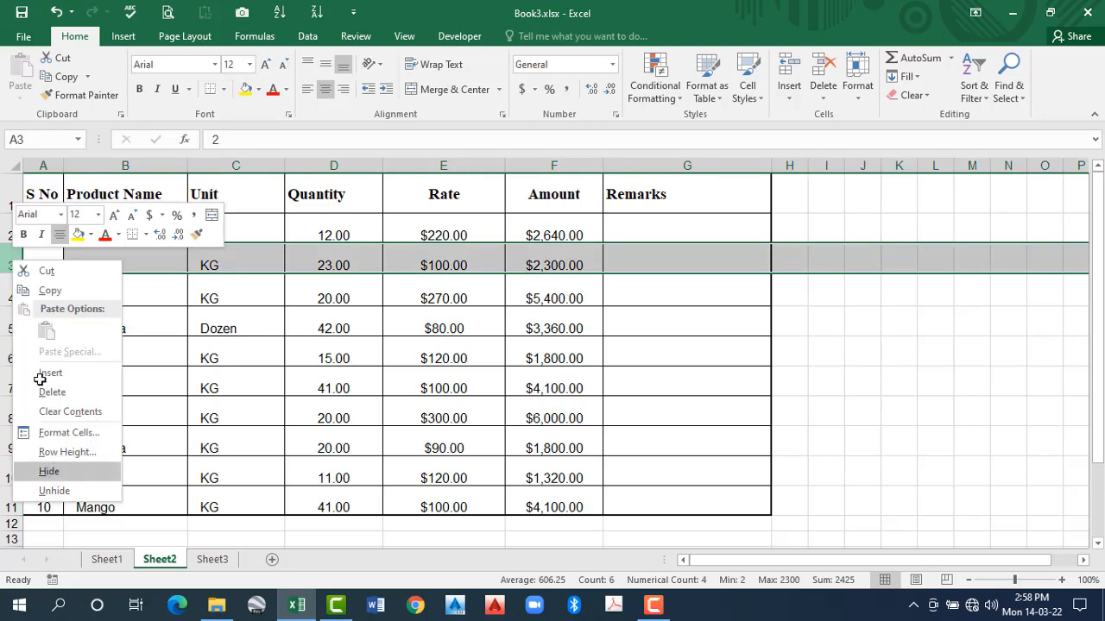
pyautogui.click(49, 472)
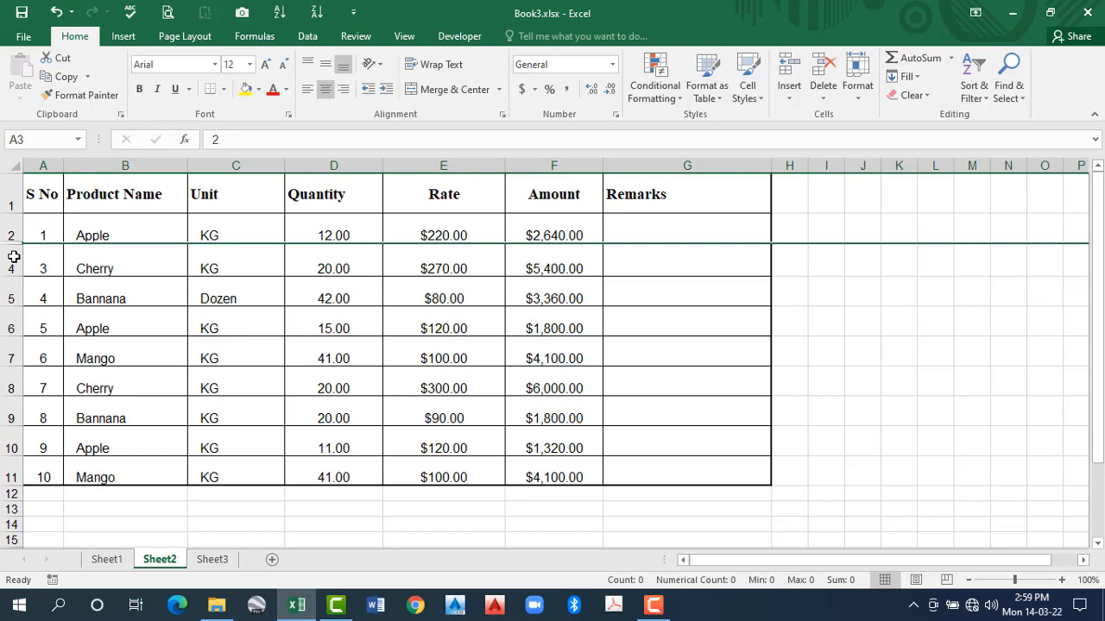
pyautogui.moveTo(13, 244); pyautogui.dragTo(13, 262)
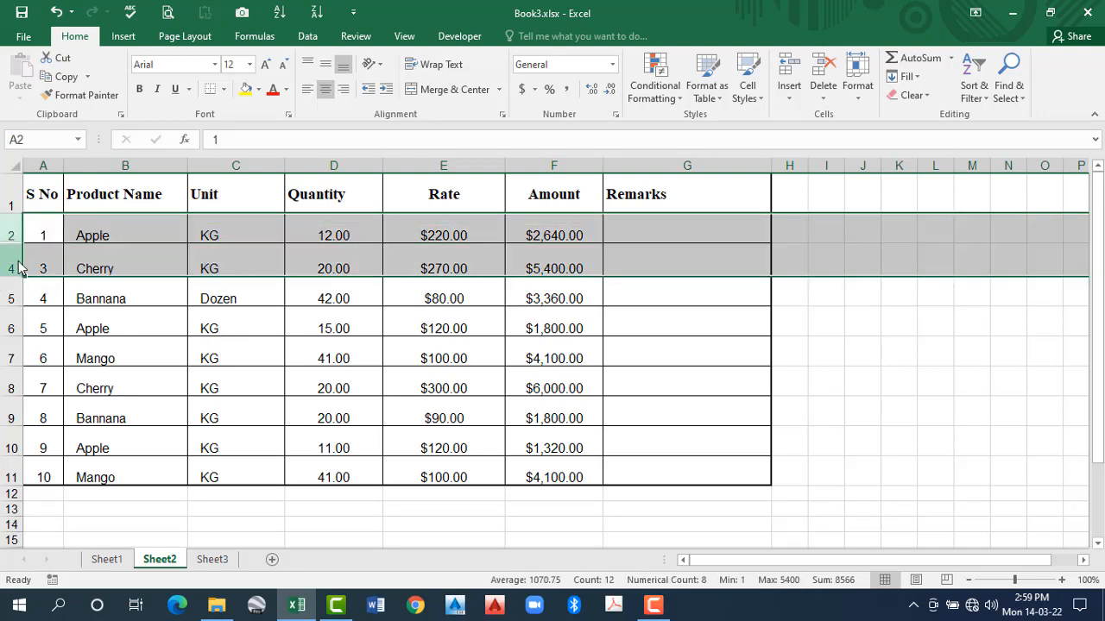
pyautogui.rightClick(18, 262)
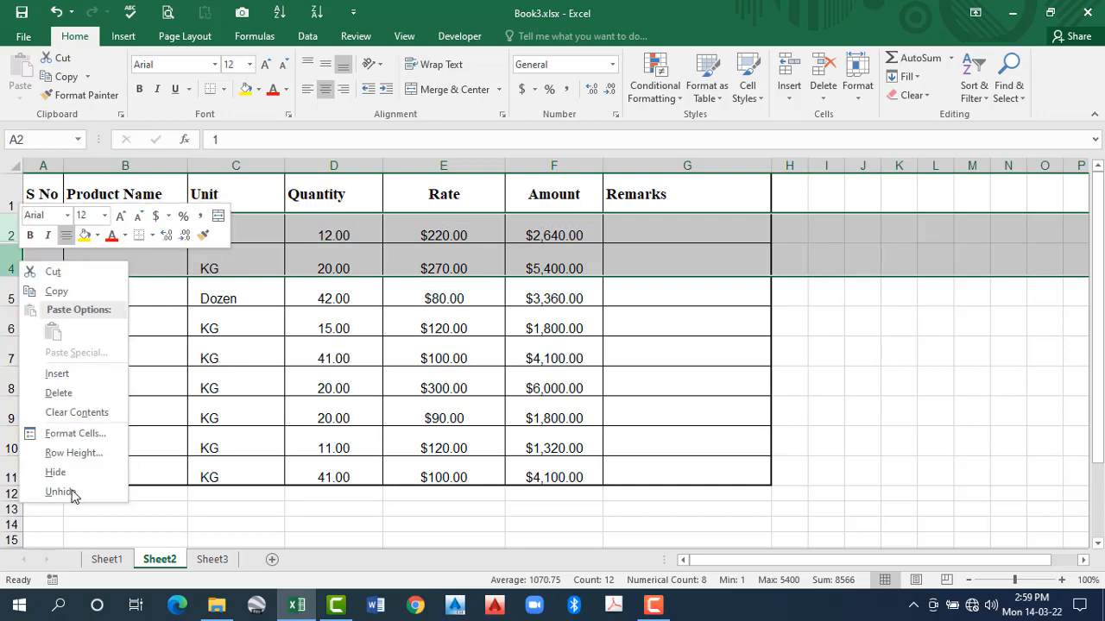
pyautogui.click(72, 494)
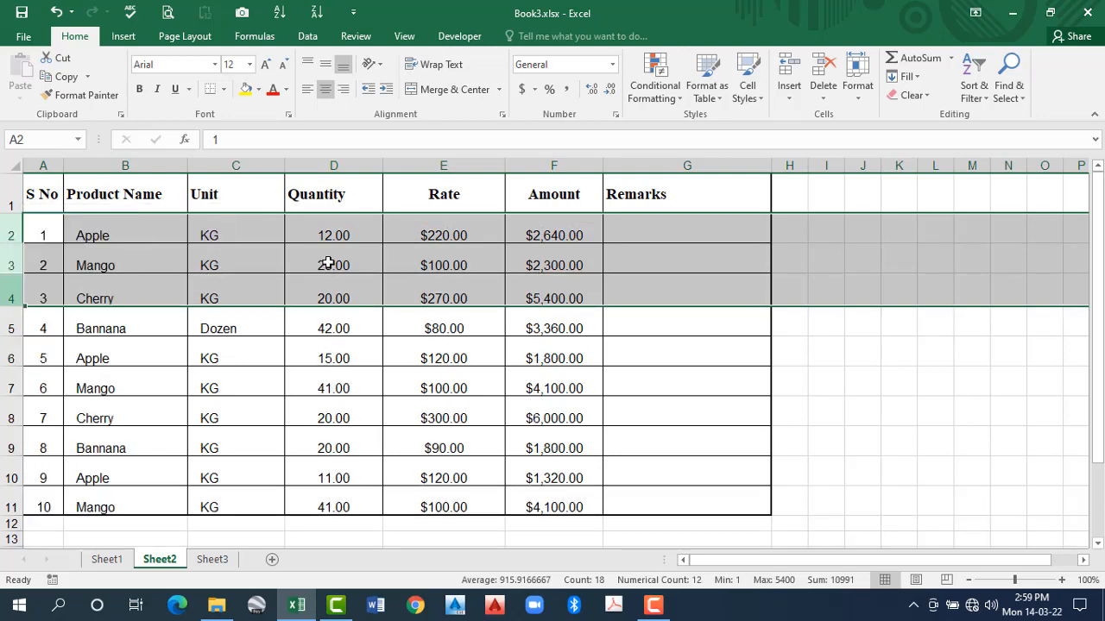
pyautogui.click(328, 260)
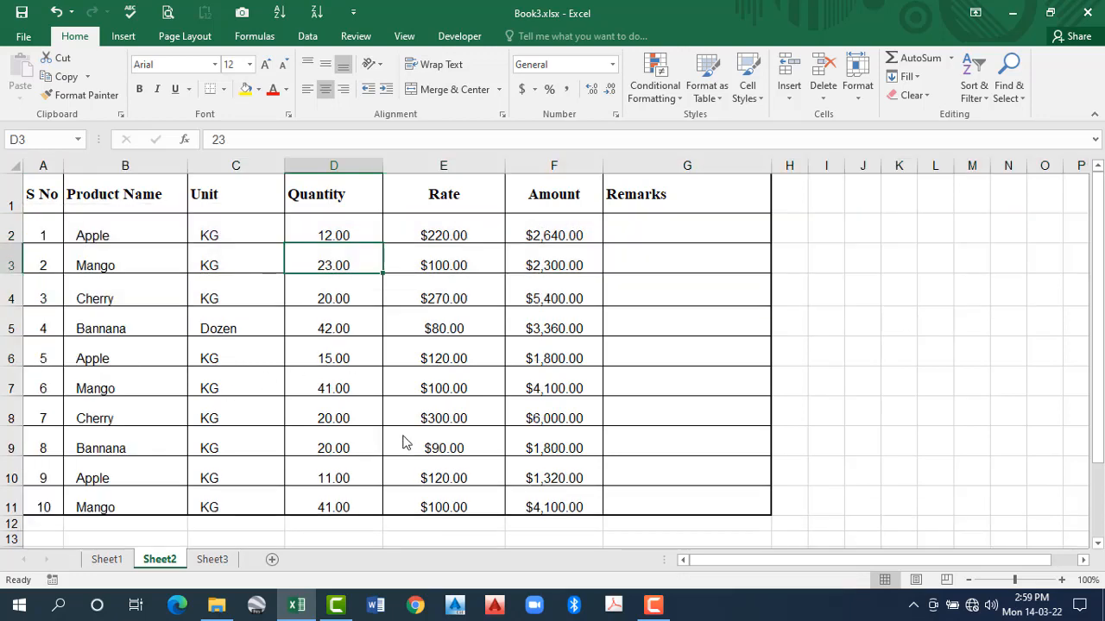
pyautogui.hotkey('shift', 'F10')
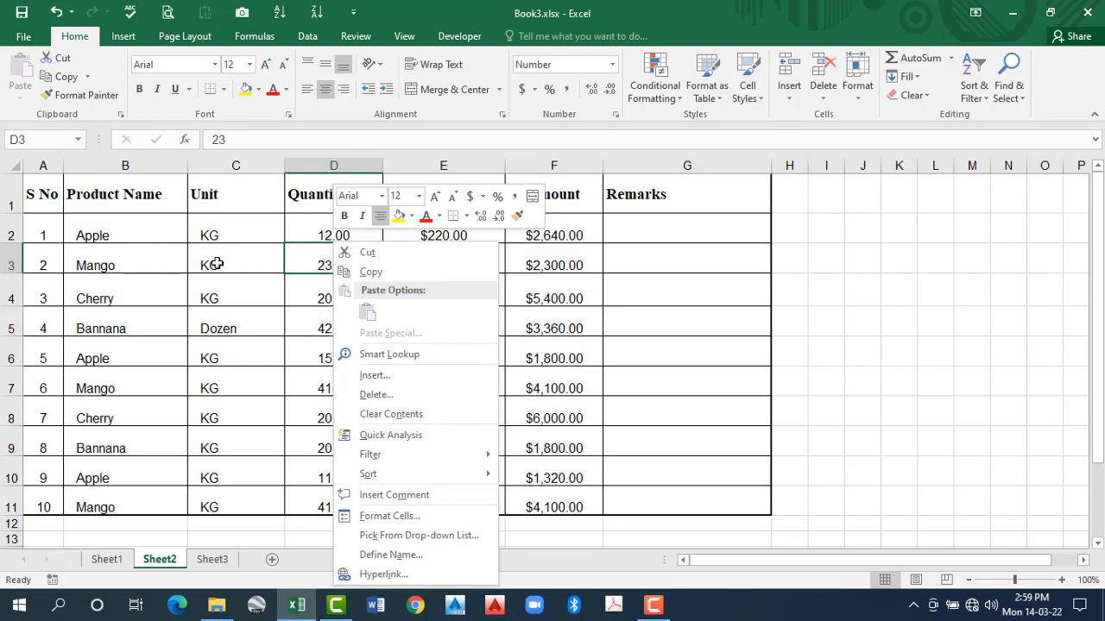
pyautogui.click(323, 263)
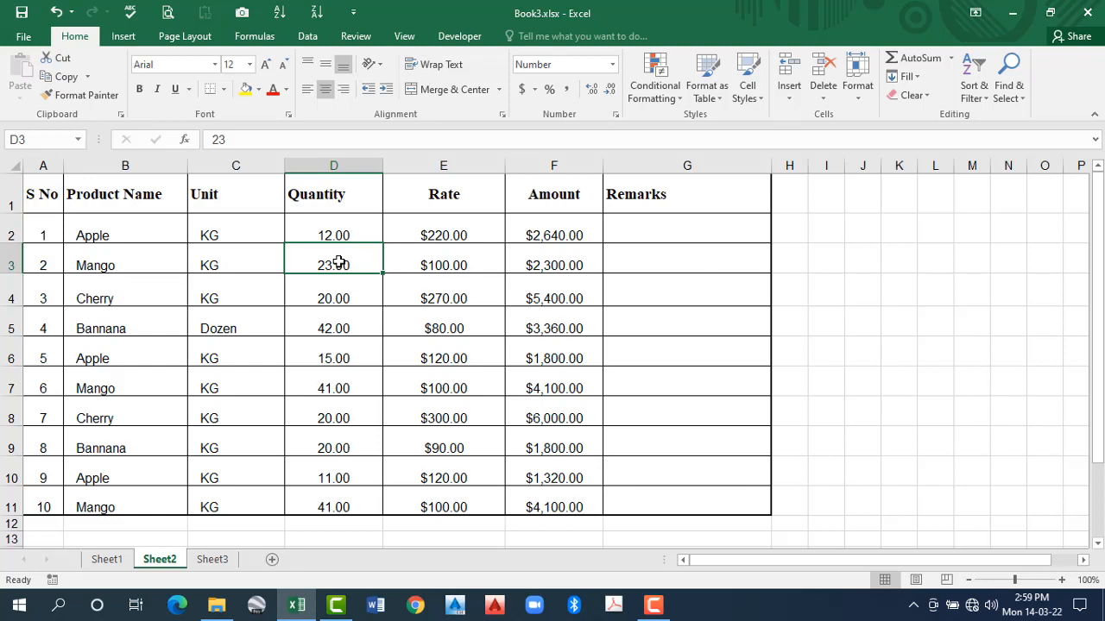
pyautogui.click(858, 91)
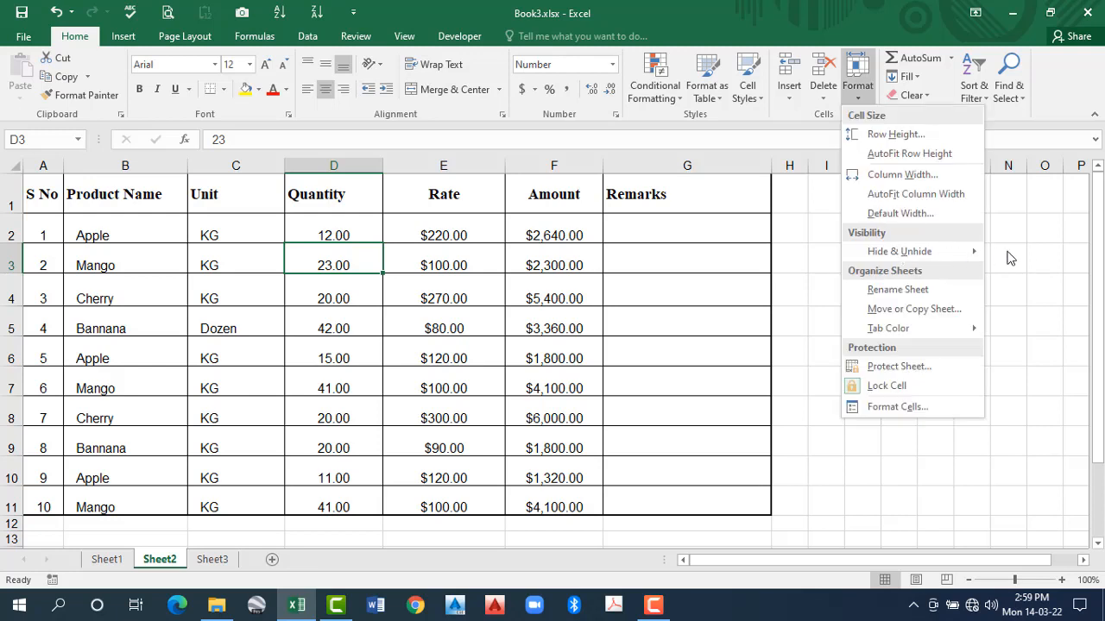
pyautogui.moveTo(962, 253)
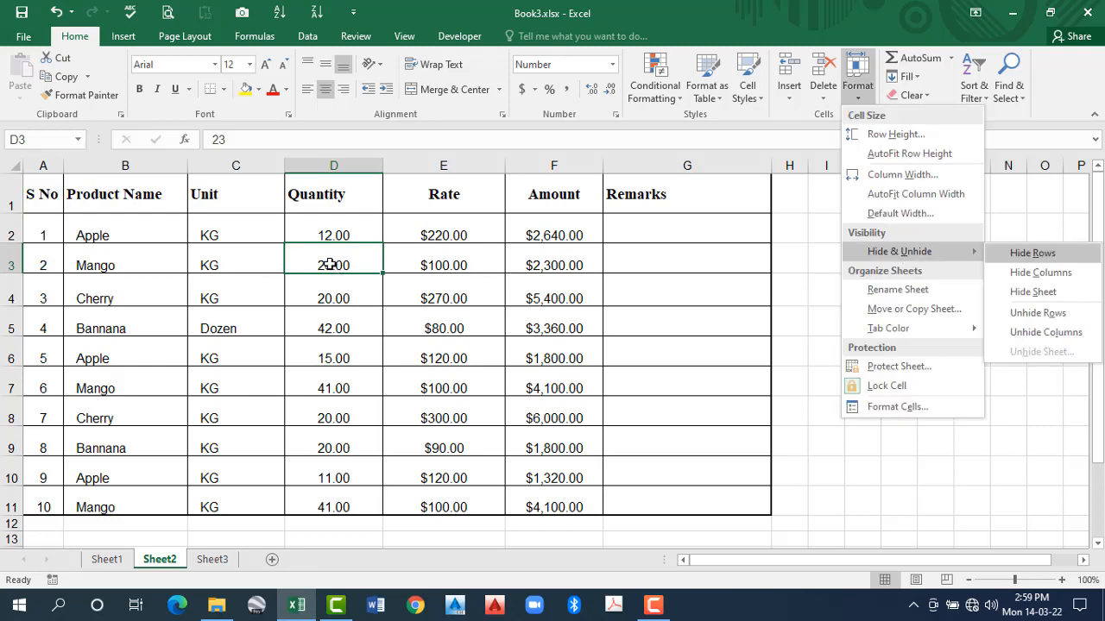
pyautogui.click(399, 264)
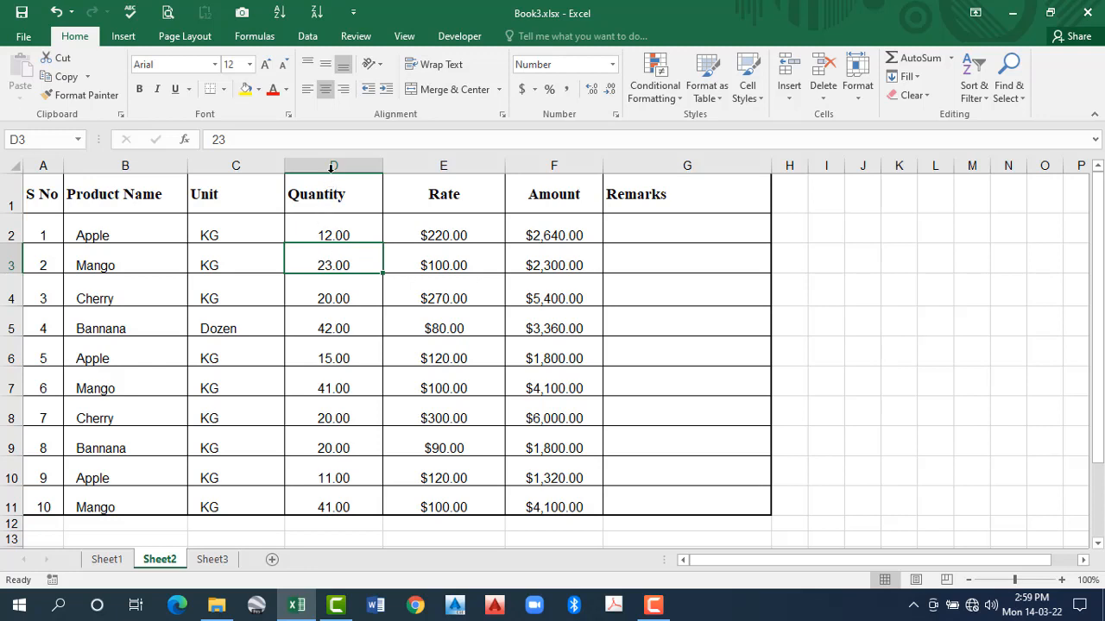
pyautogui.click(8, 295)
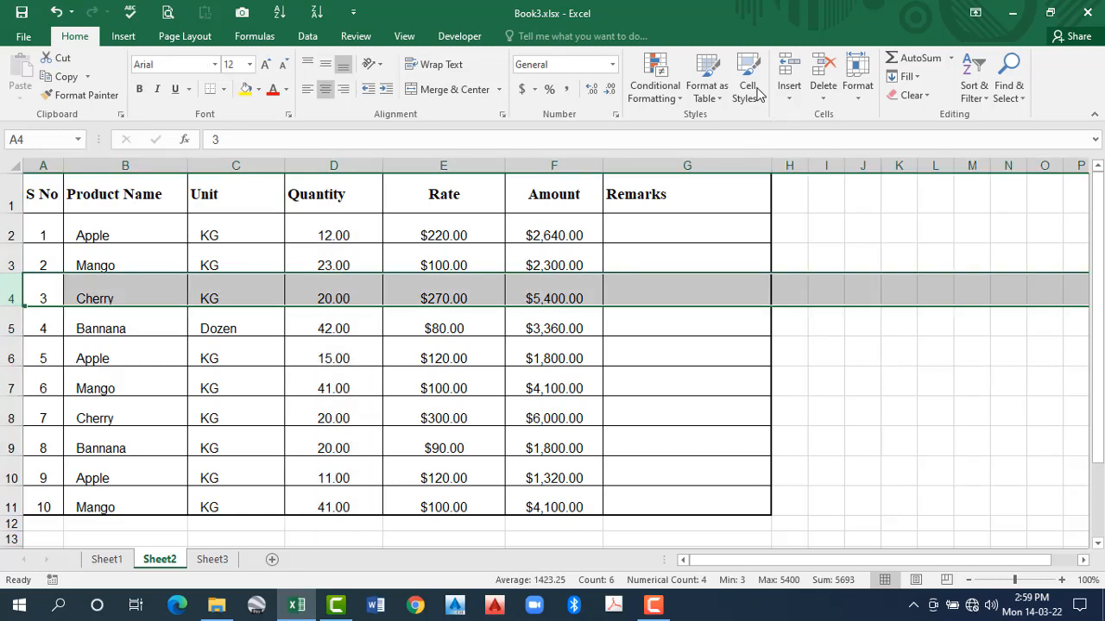
pyautogui.click(857, 85)
pyautogui.moveTo(899, 251)
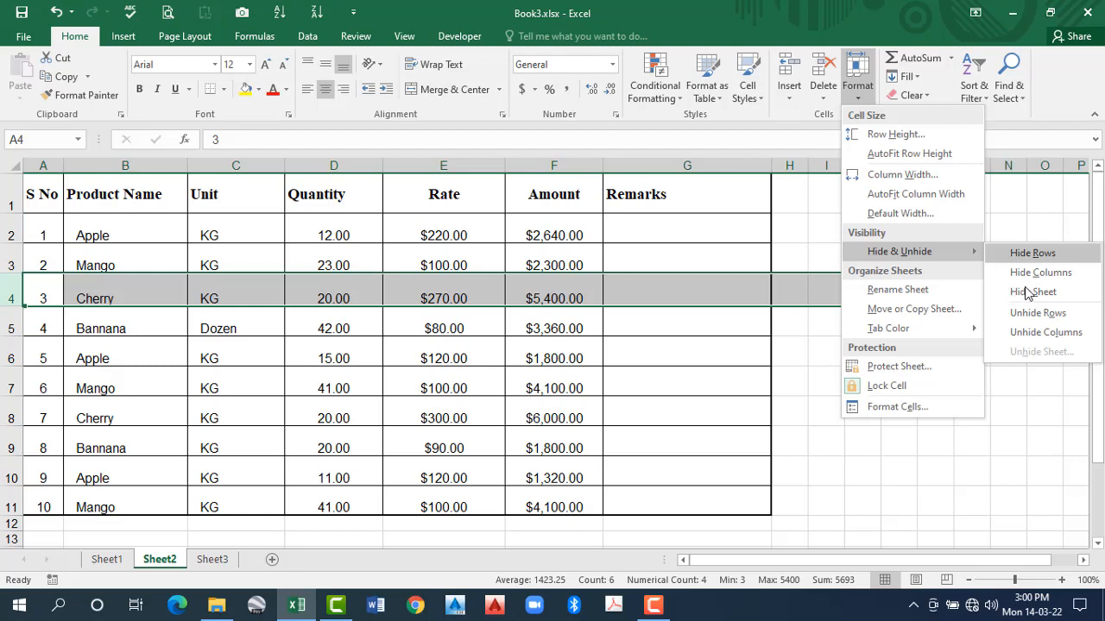
pyautogui.click(335, 289)
# - Hide column D, the Quantity column, on Sheet2 using cell D4 as the selection
pyautogui.click(331, 295)
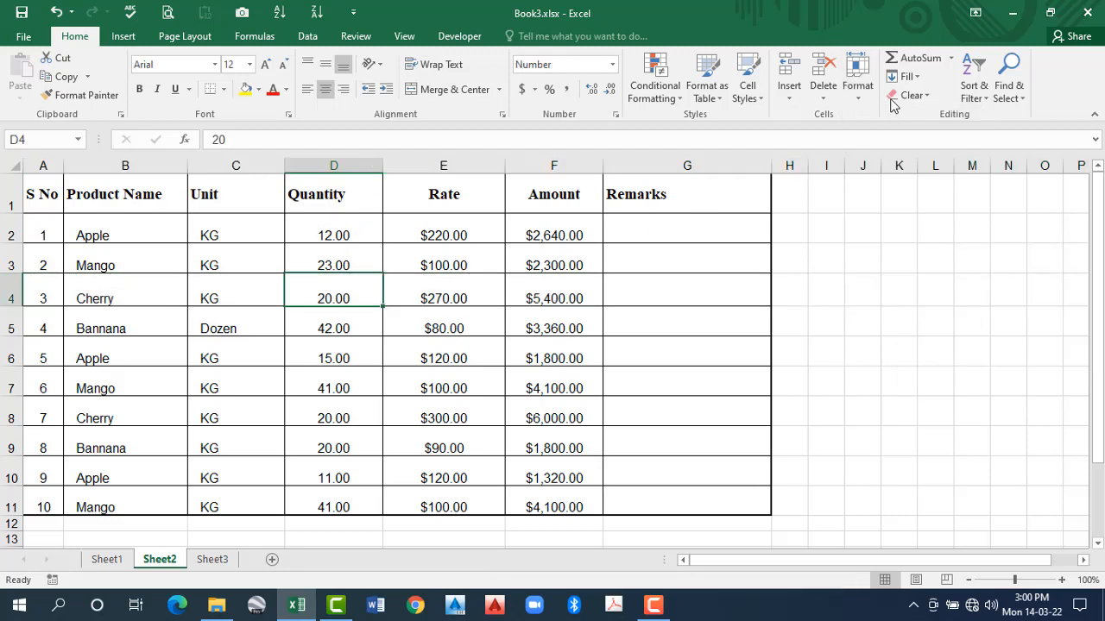
pyautogui.click(853, 92)
pyautogui.moveTo(950, 251)
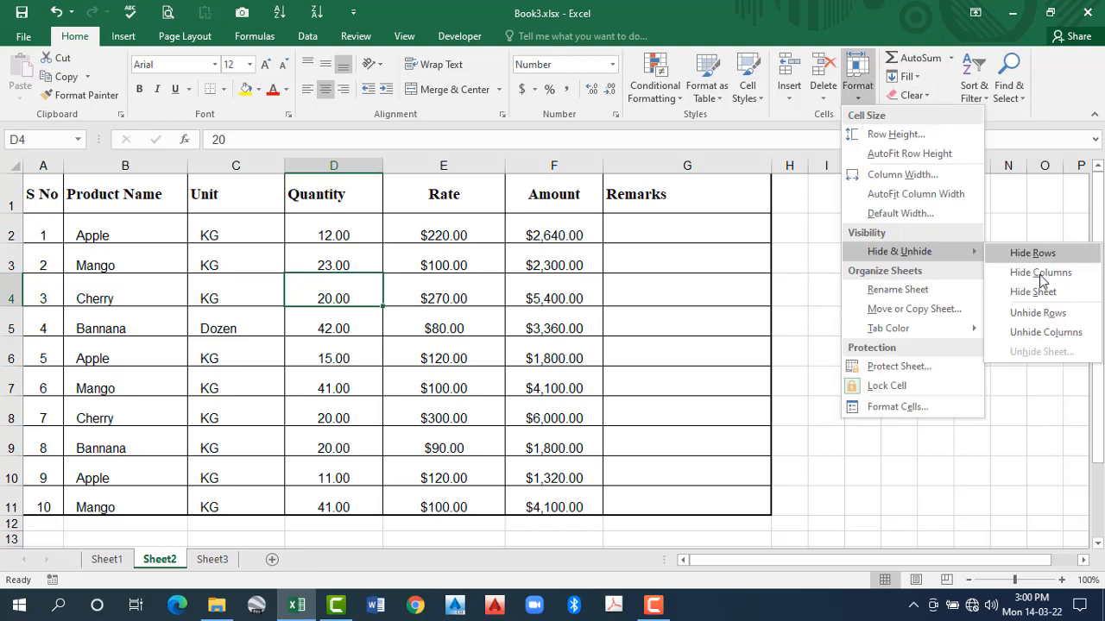
pyautogui.click(1040, 275)
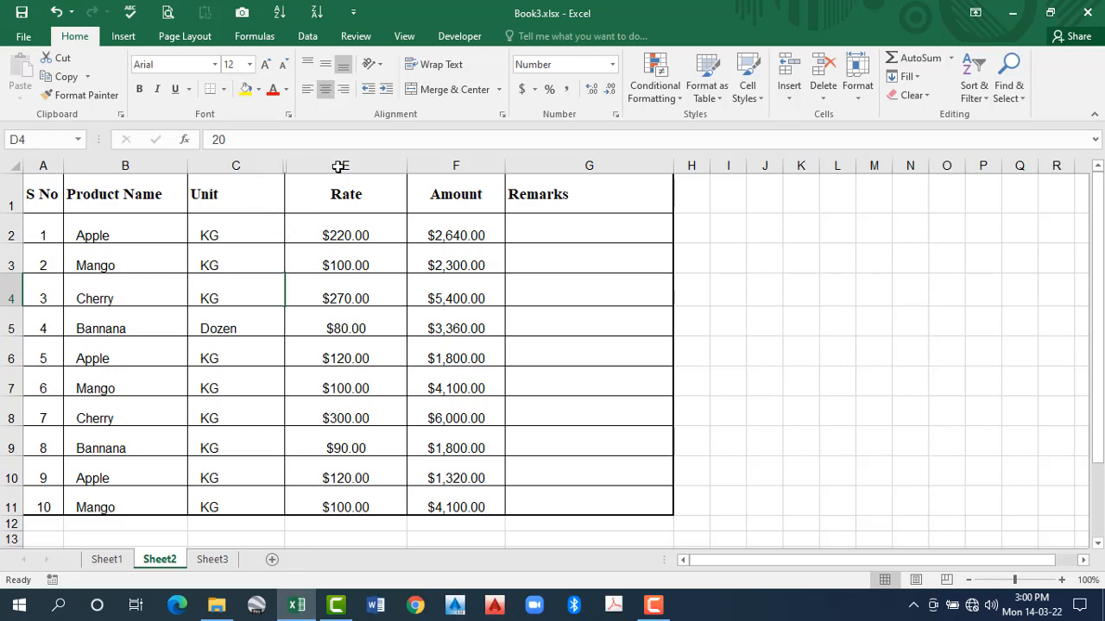
# - Unhide column D by selecting row 4's cells from C4 through E4 and showing the hidden columns
pyautogui.moveTo(339, 166); pyautogui.dragTo(319, 292)
pyautogui.moveTo(248, 291); pyautogui.dragTo(318, 291)
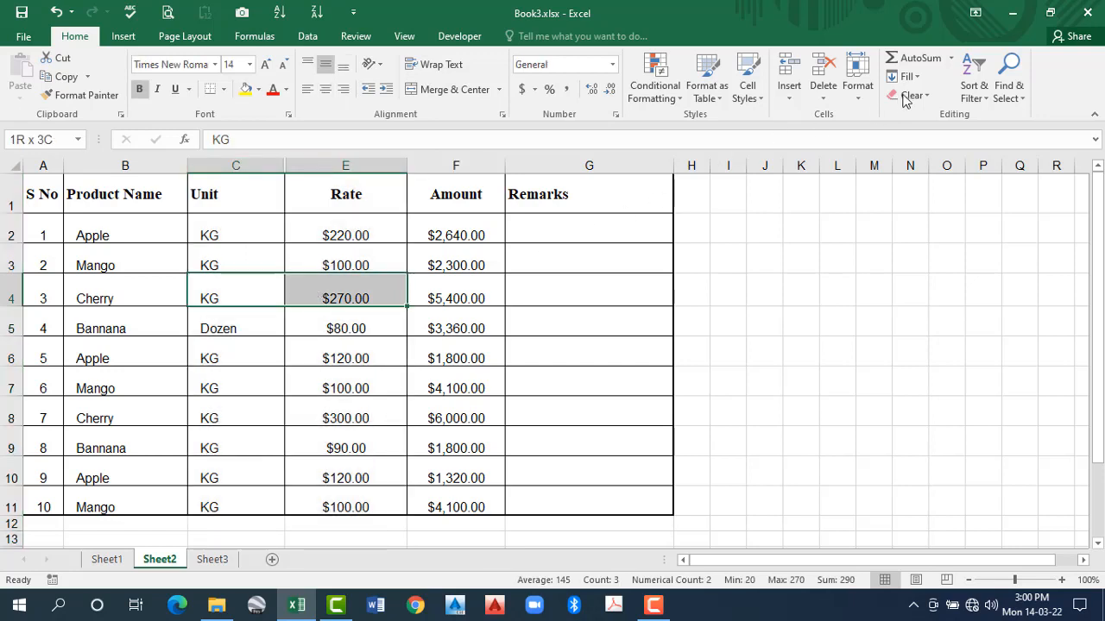
pyautogui.click(857, 95)
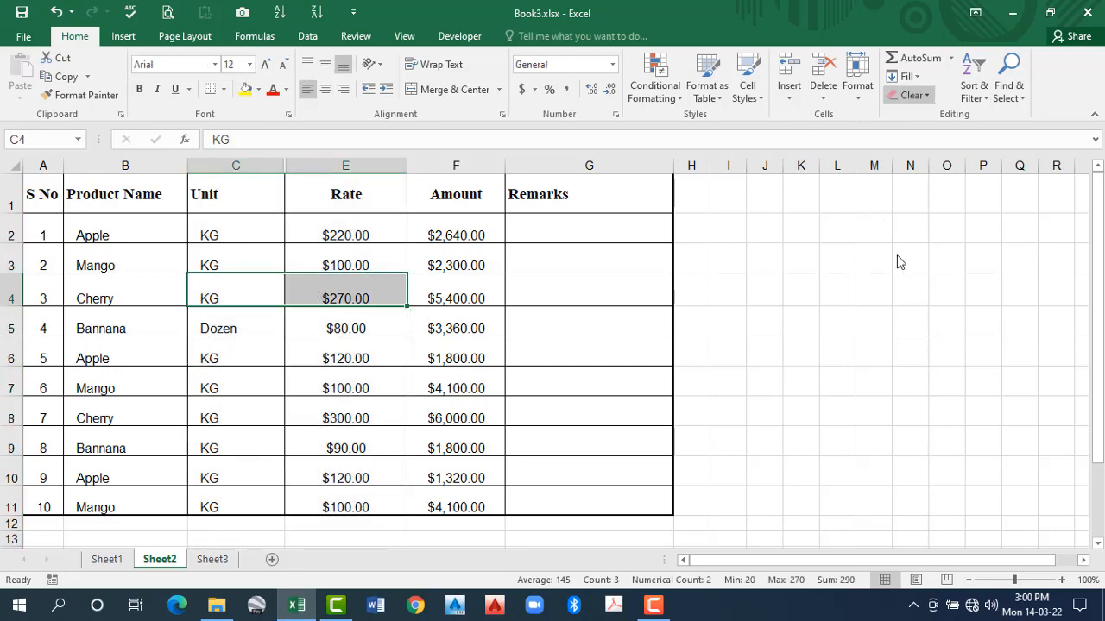
pyautogui.moveTo(899, 251)
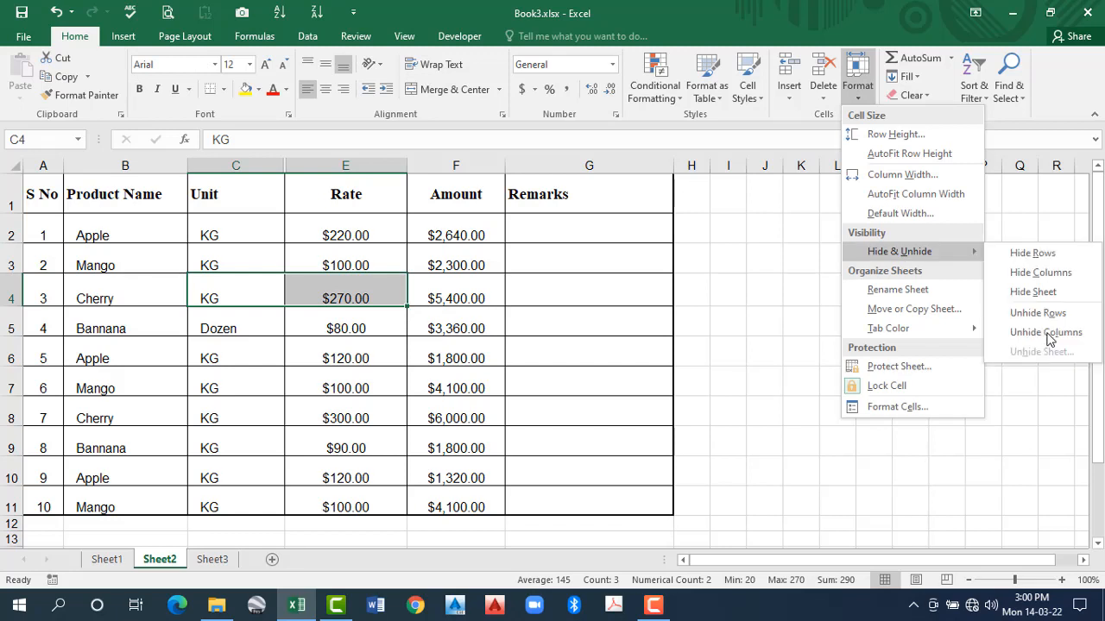
pyautogui.click(1027, 338)
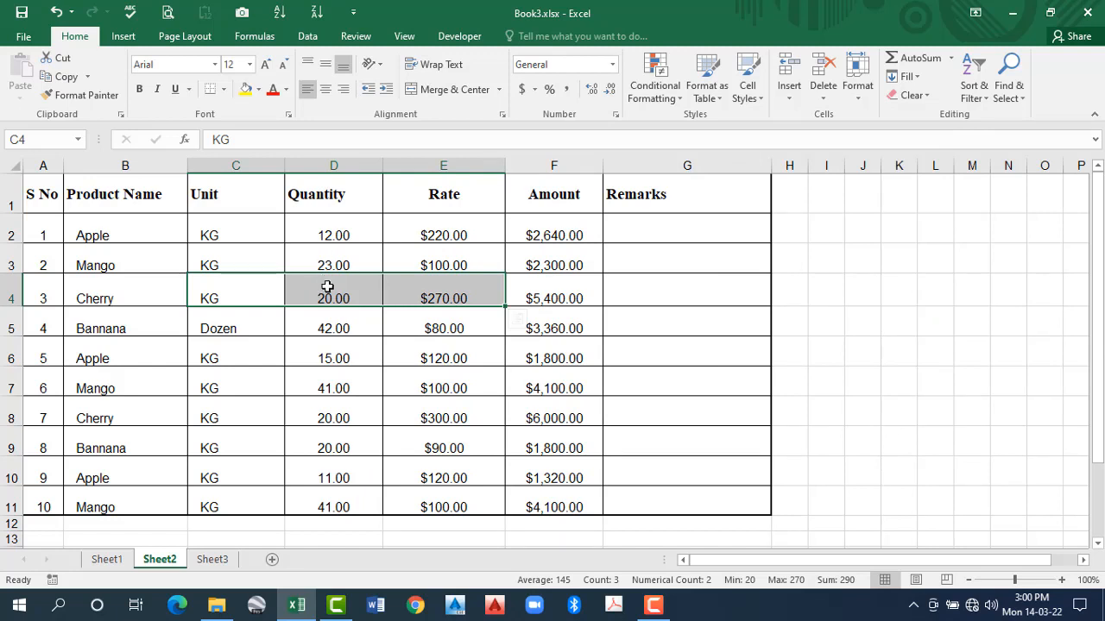
# - Select cell D3 and hide the whole product table sheet, Sheet2
pyautogui.click(329, 264)
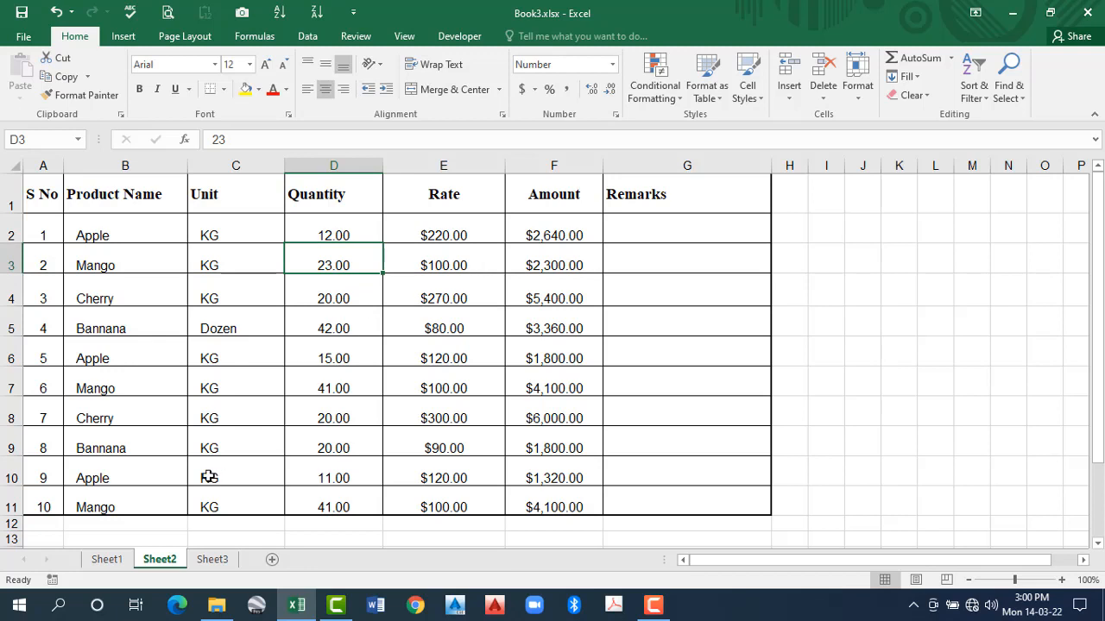
pyautogui.click(860, 105)
pyautogui.moveTo(969, 259)
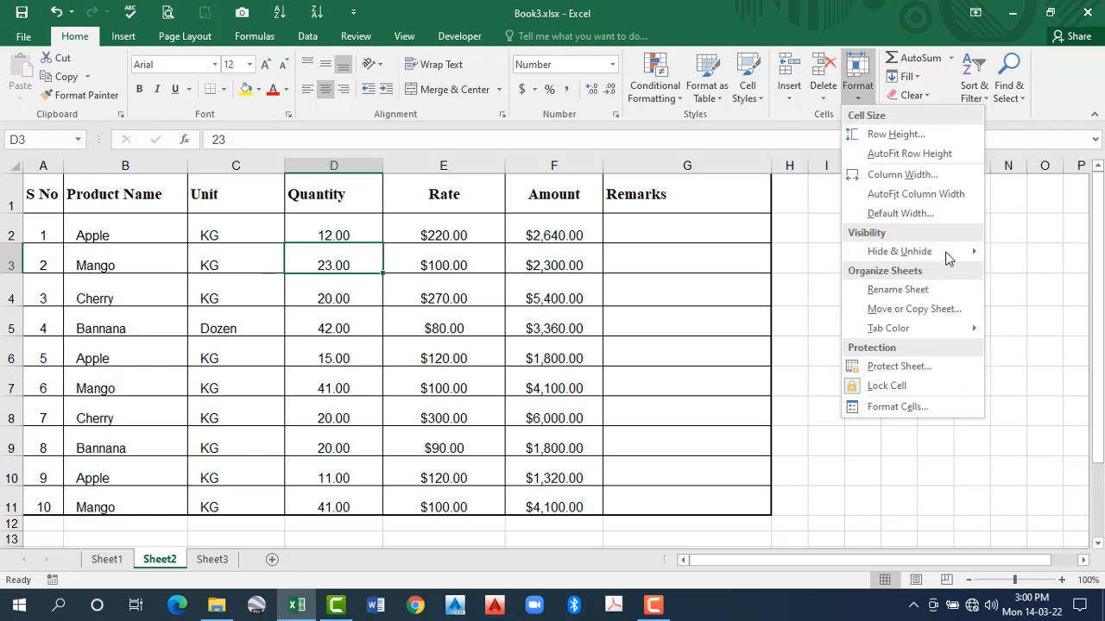
pyautogui.moveTo(899, 252)
pyautogui.click(1051, 295)
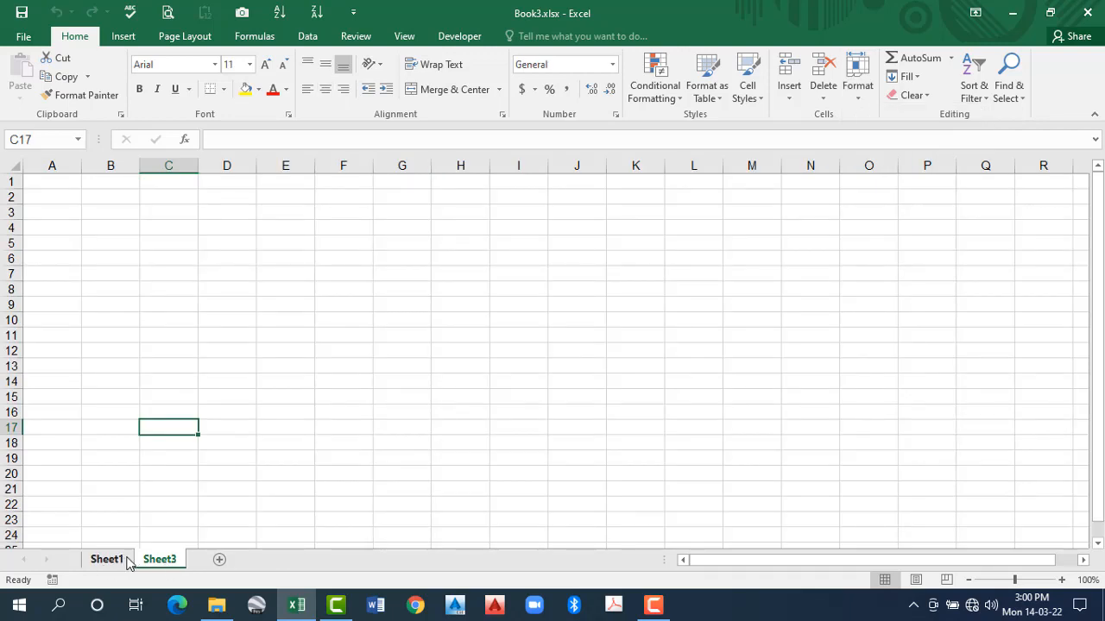
# - Check the remaining sheets, Sheet1 and Sheet3, and unhide Sheet2 while on Sheet1
pyautogui.click(107, 560)
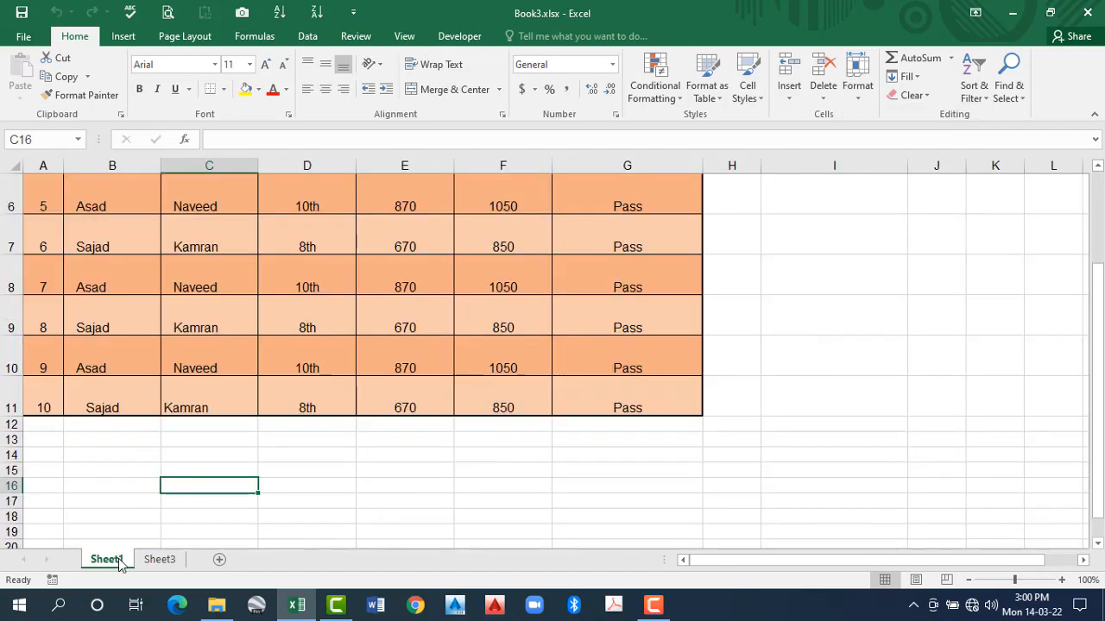
pyautogui.click(153, 560)
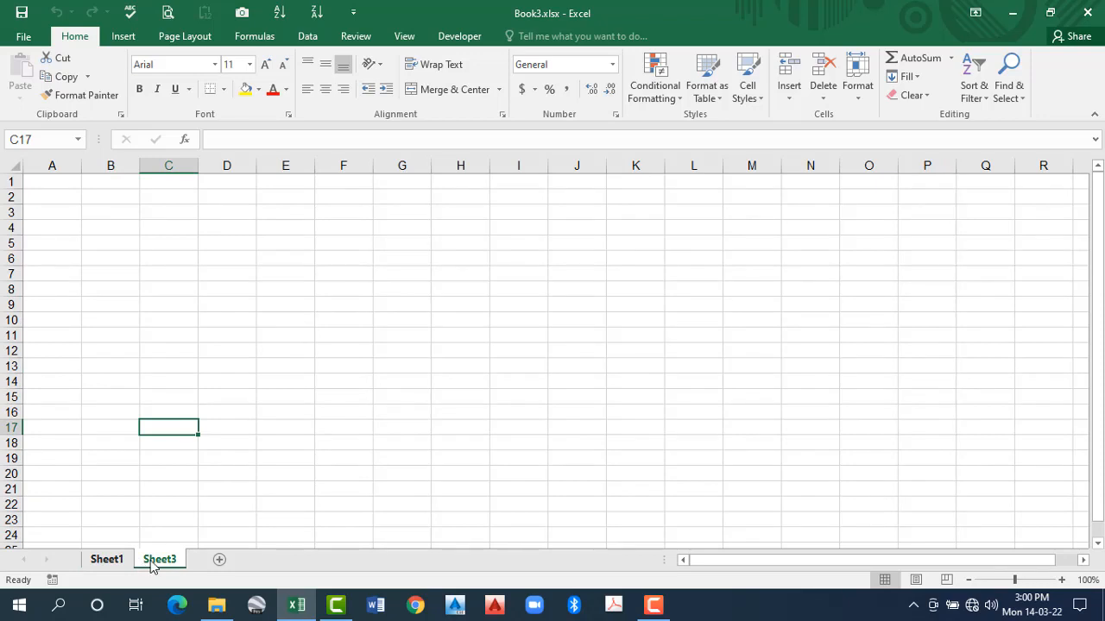
pyautogui.click(114, 560)
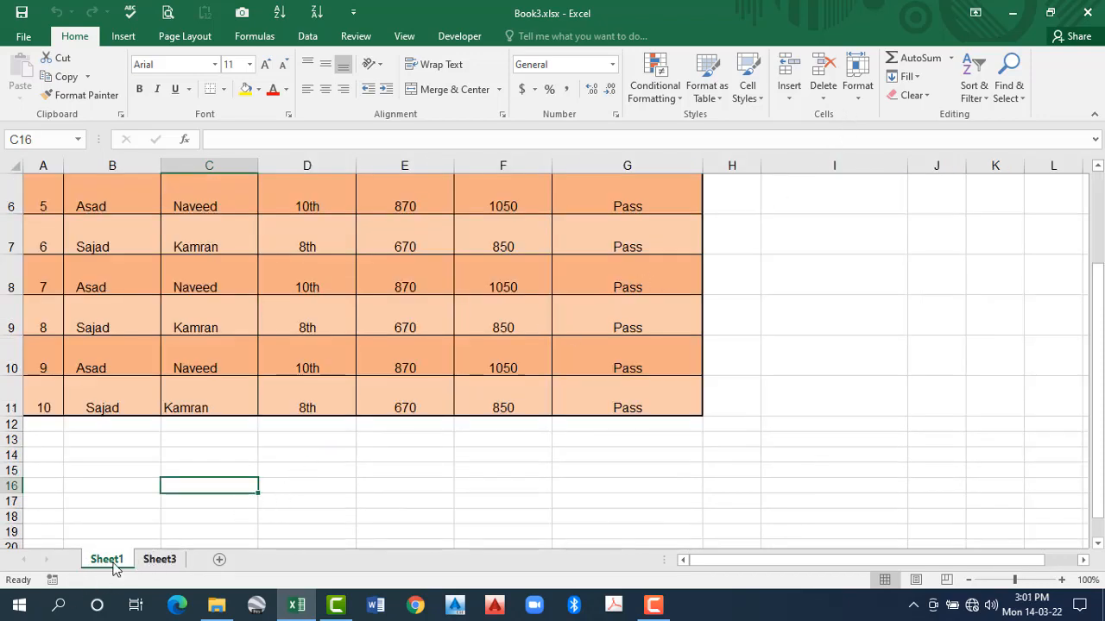
pyautogui.click(860, 87)
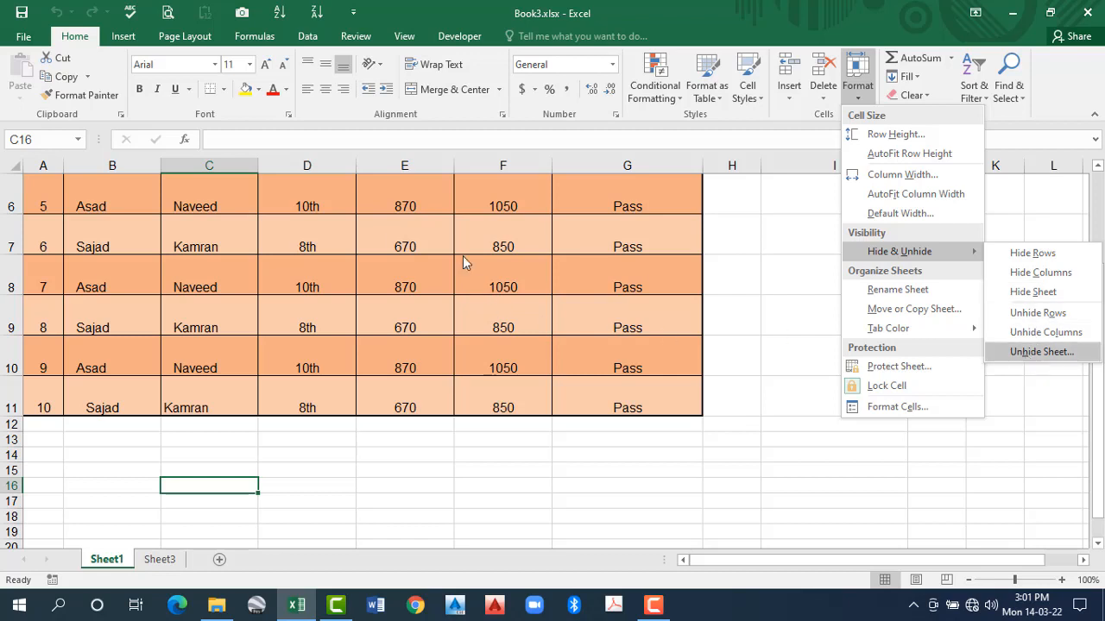
pyautogui.press('Return')
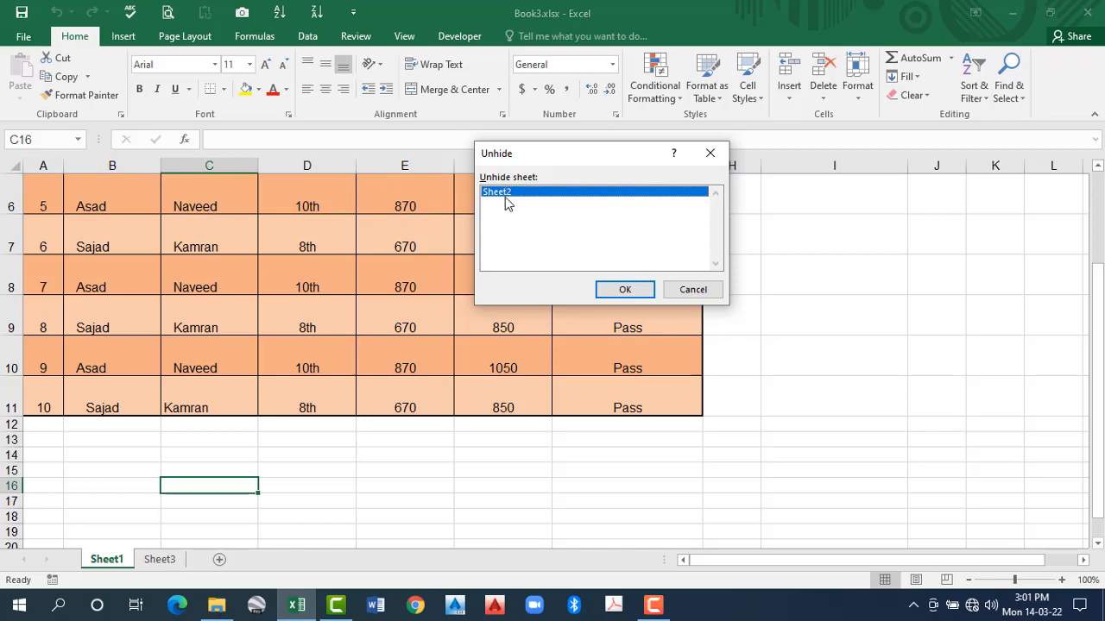
pyautogui.click(625, 290)
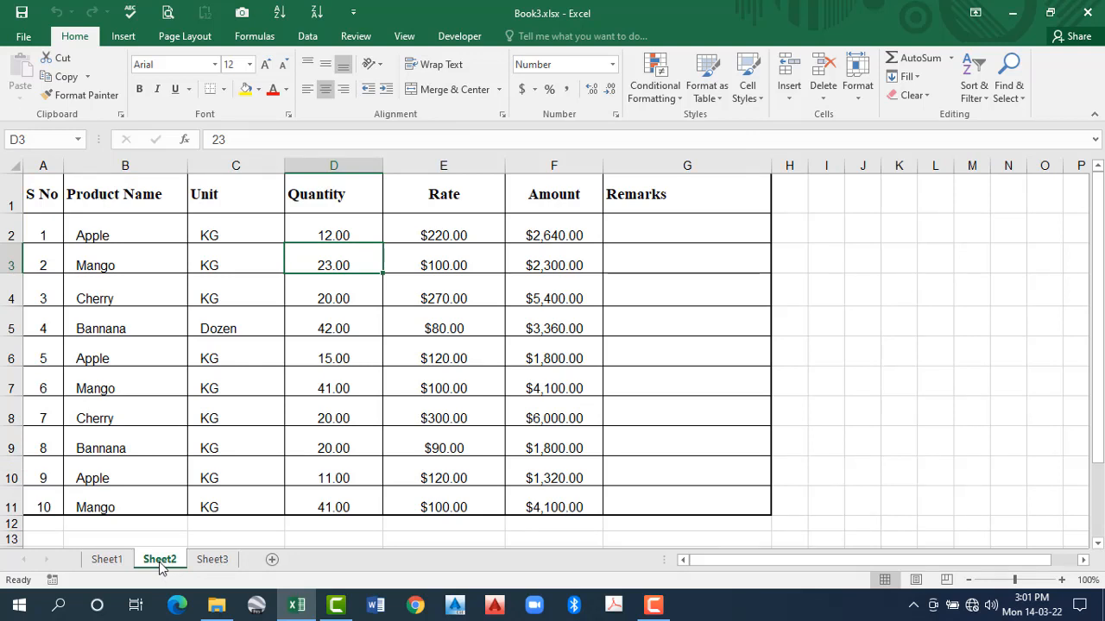
# - Hide Sheet2 through its own sheet options, and unhide it again
pyautogui.rightClick(159, 562)
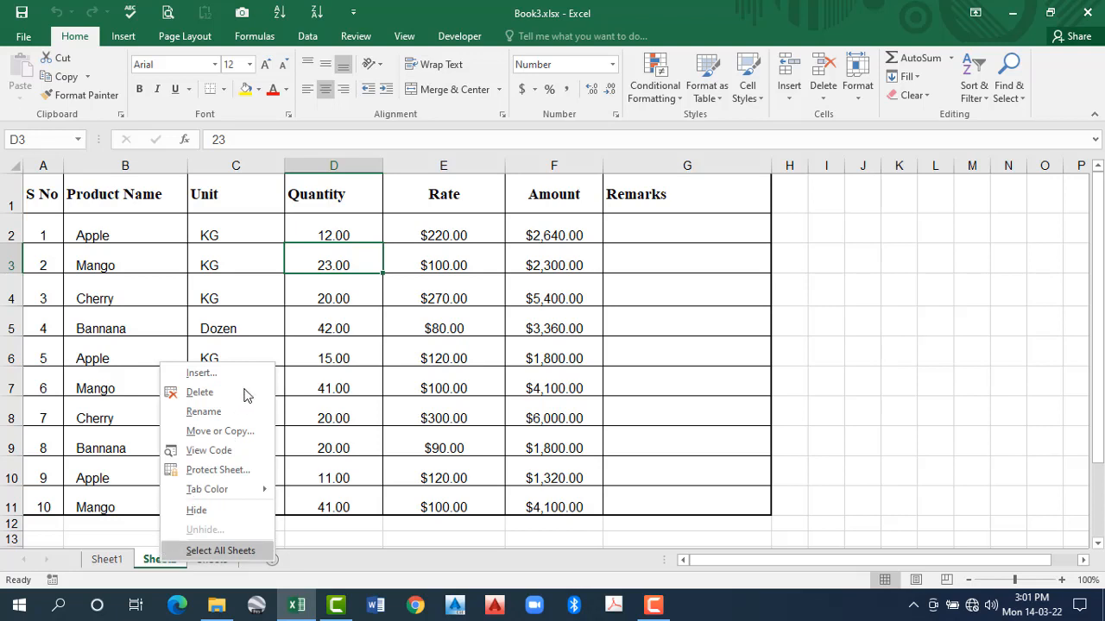
pyautogui.click(201, 511)
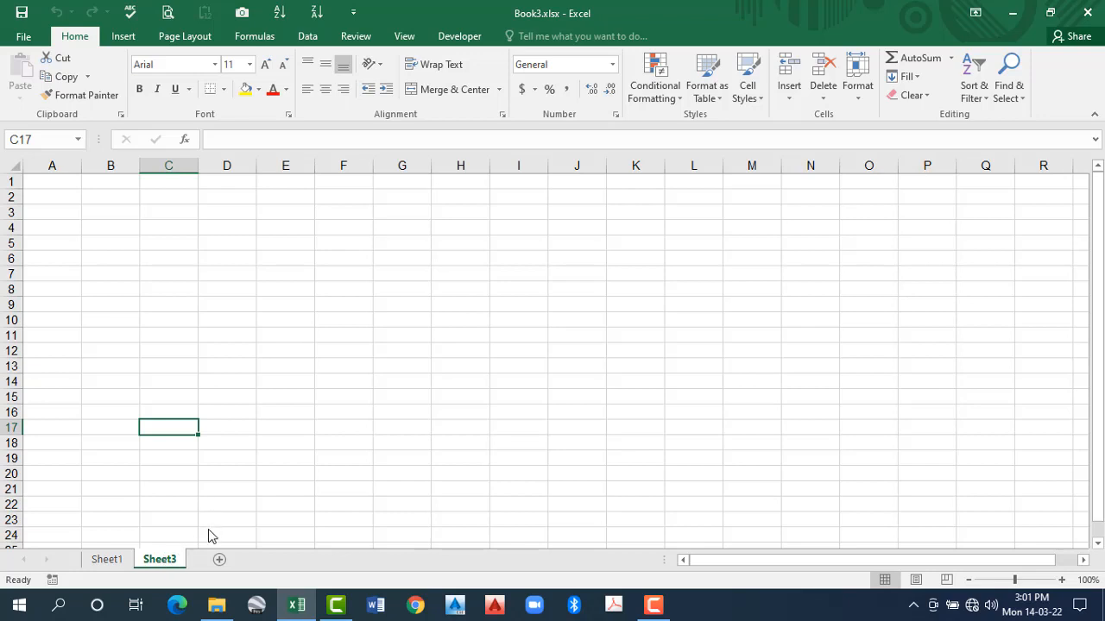
pyautogui.click(238, 569)
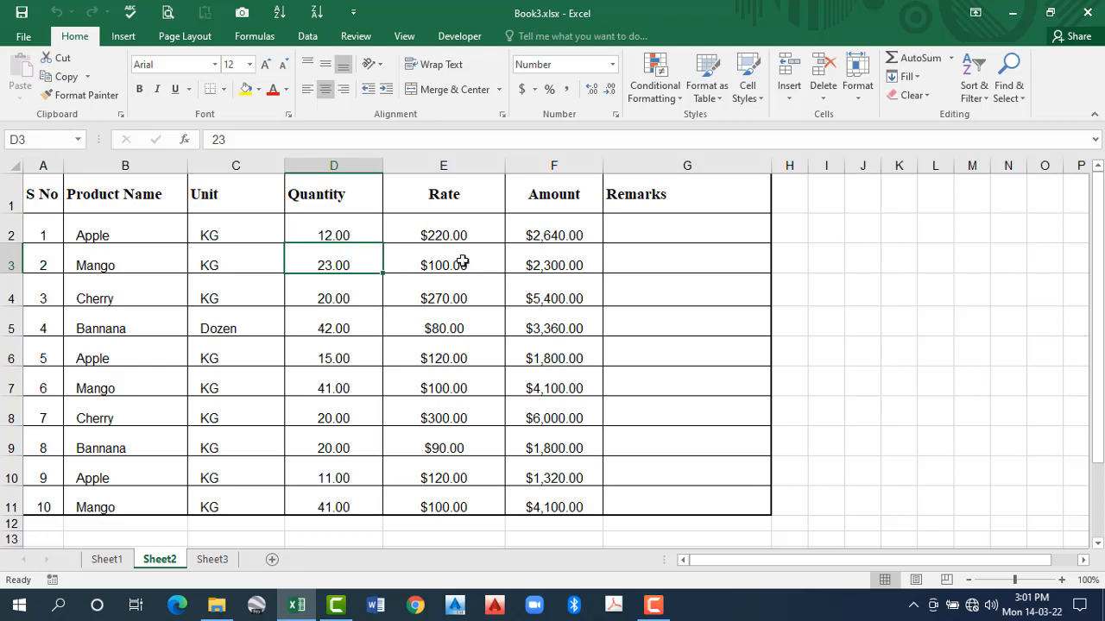
pyautogui.press('Right')
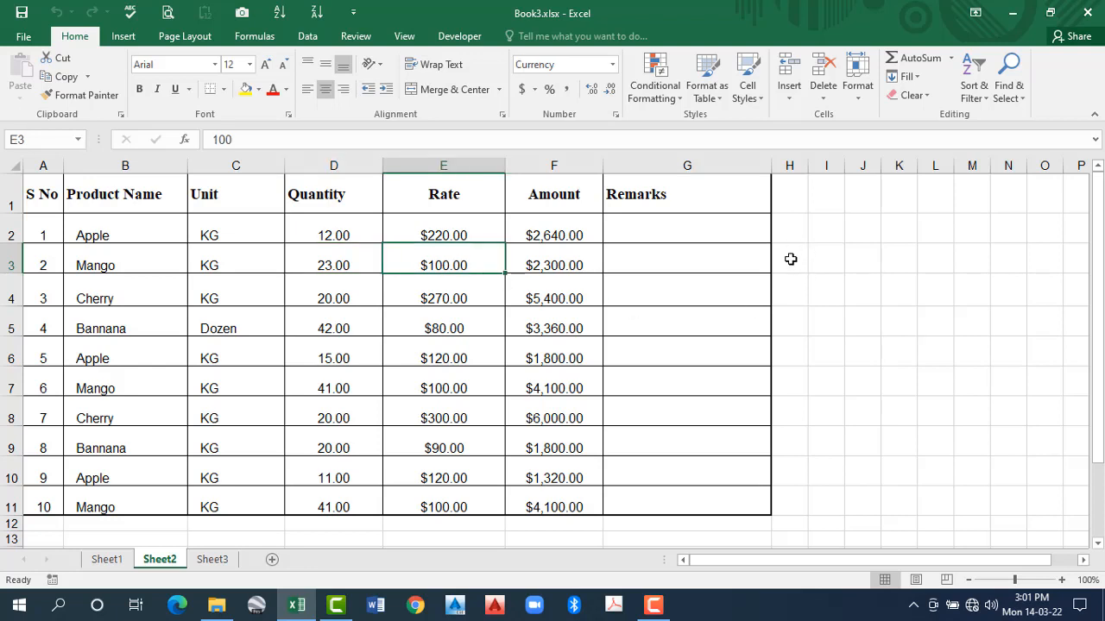
pyautogui.click(804, 255)
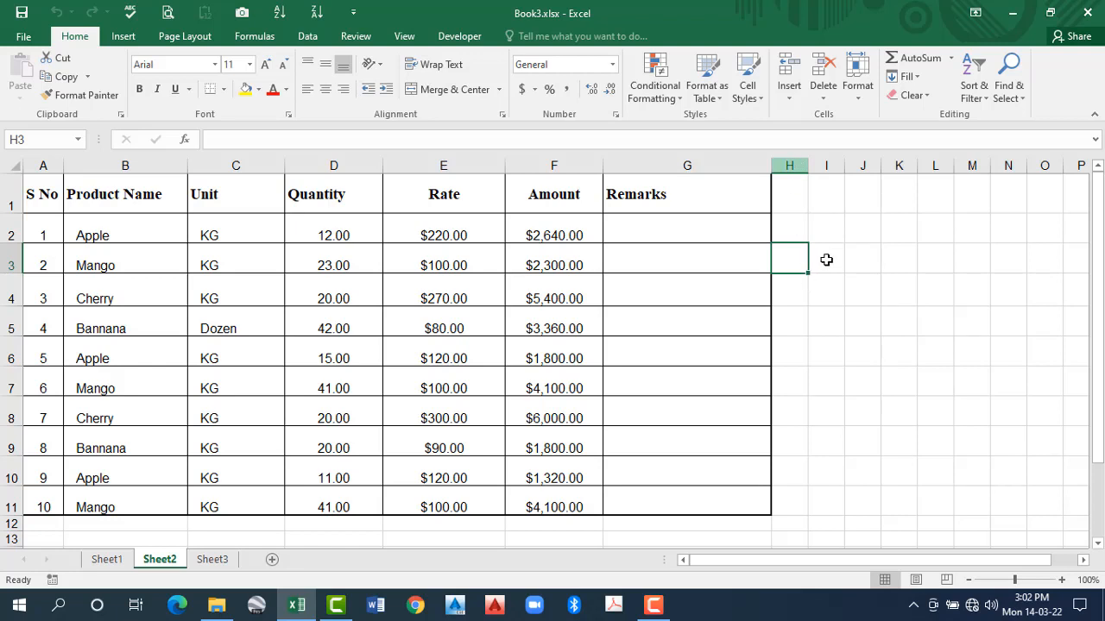
pyautogui.press('Right')
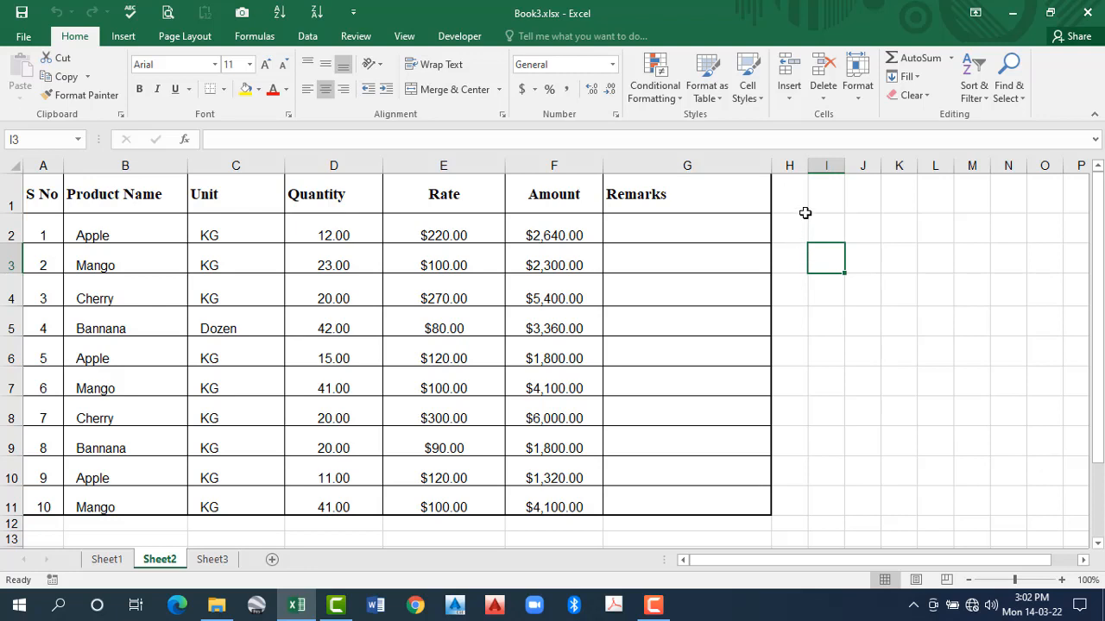
pyautogui.click(822, 164)
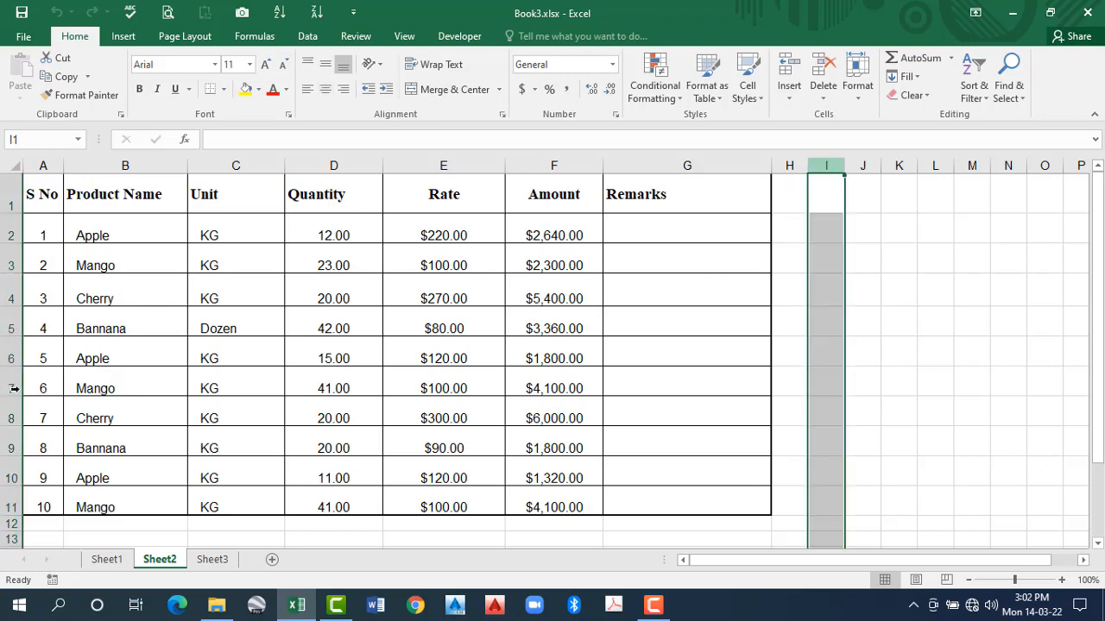
pyautogui.click(12, 389)
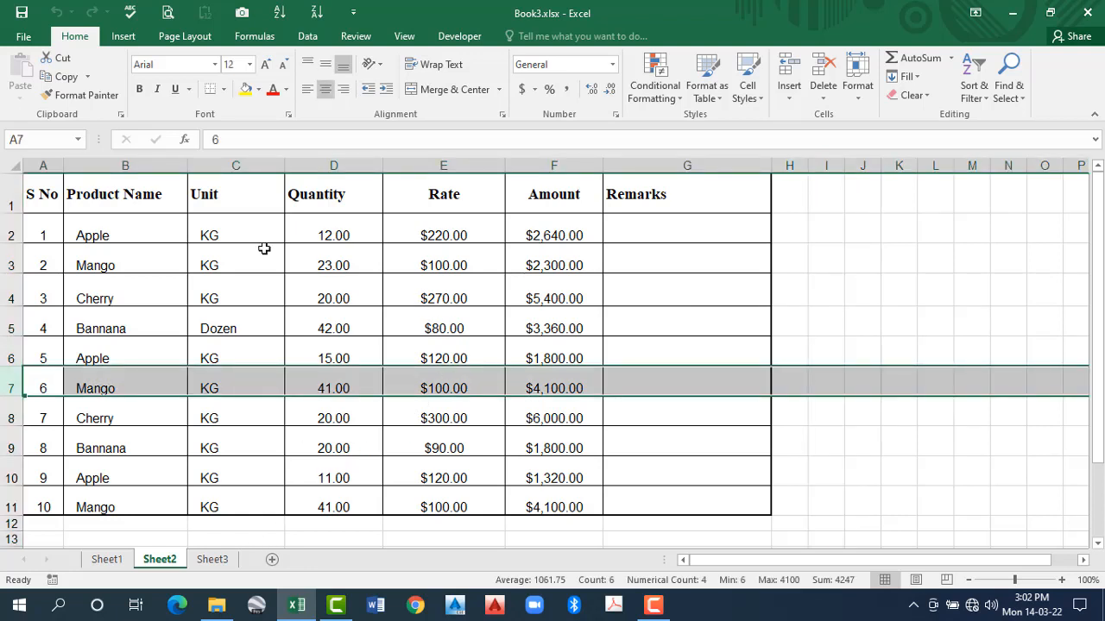
pyautogui.click(634, 411)
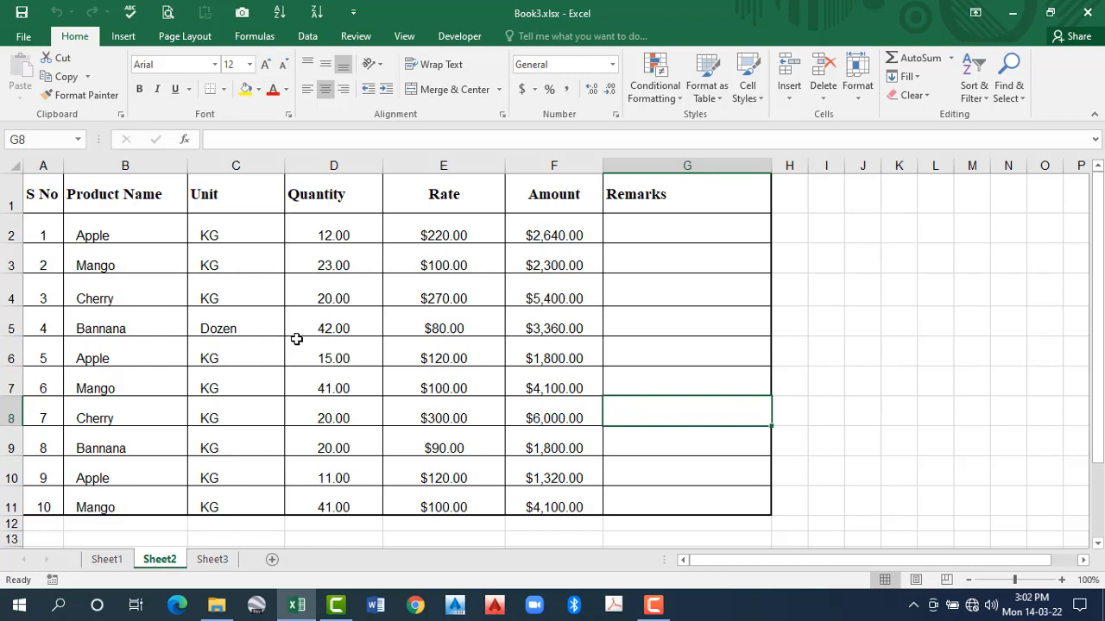
# - Repeat hiding the product table sheet, Sheet2, and bring it back into the workbook
pyautogui.rightClick(158, 565)
pyautogui.click(210, 511)
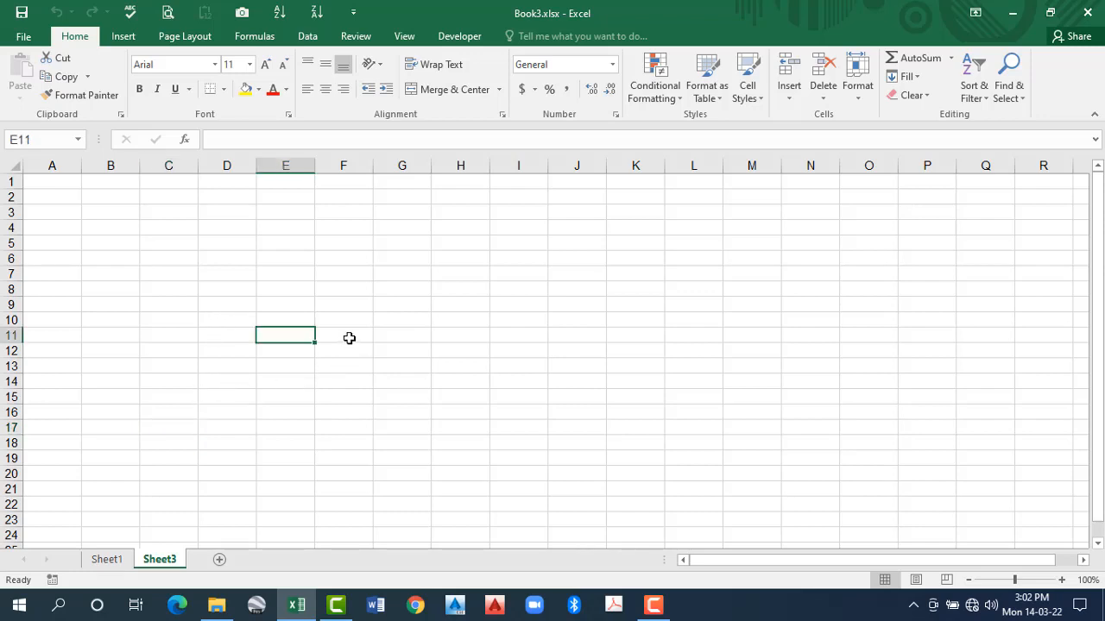
pyautogui.rightClick(164, 563)
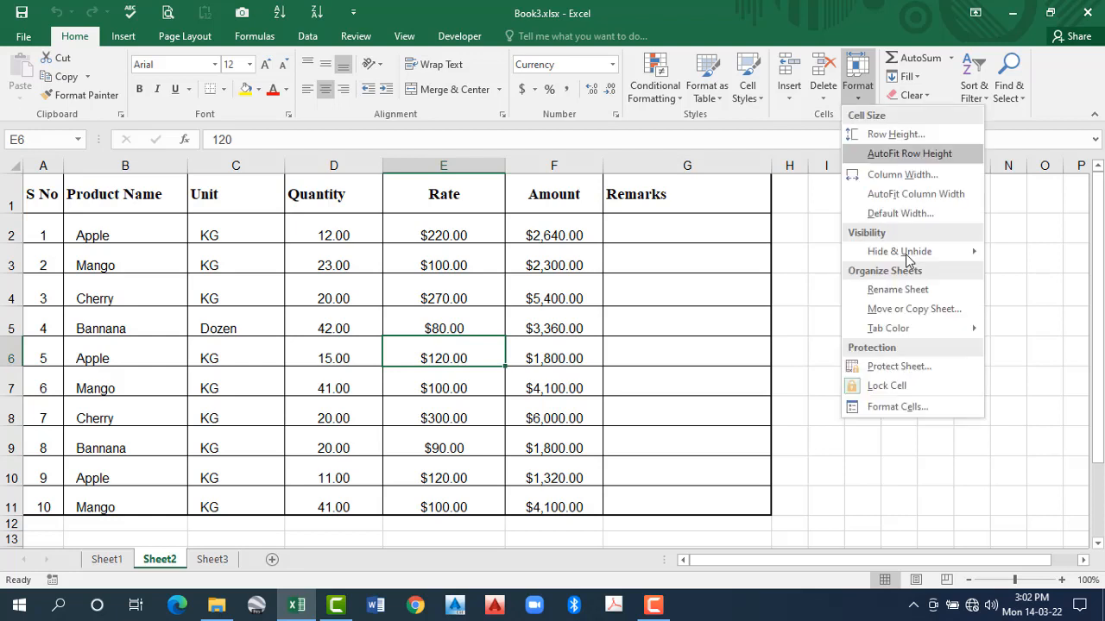
# - Examine the sheet tab colour choices, and switch among Sheet1, Sheet2 and Sheet3 to compare their tabs
pyautogui.moveTo(906, 254)
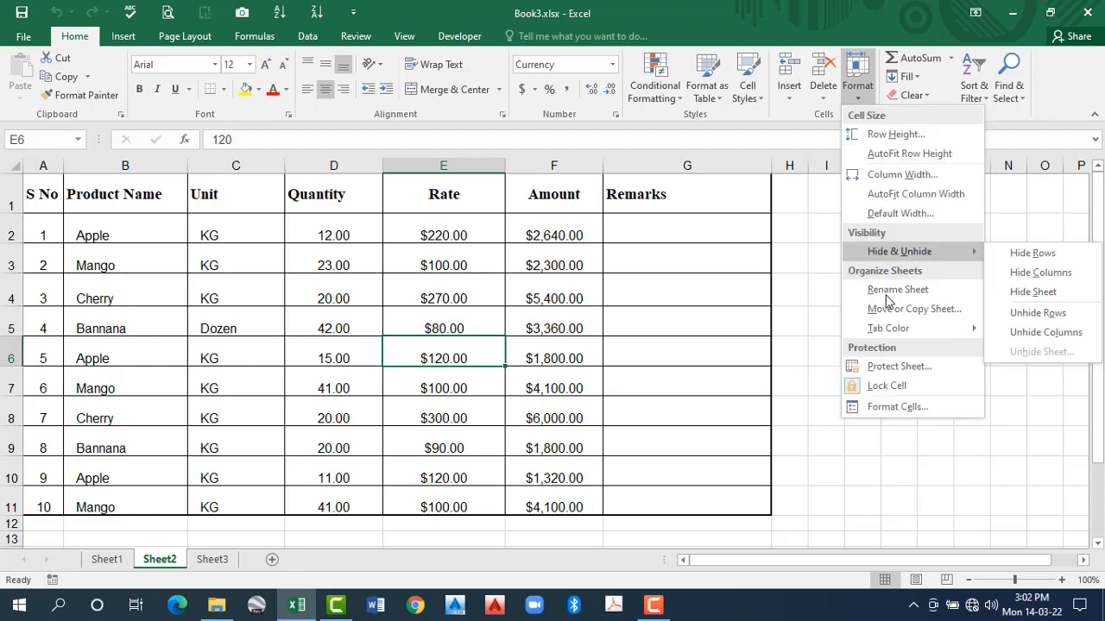
pyautogui.click(120, 564)
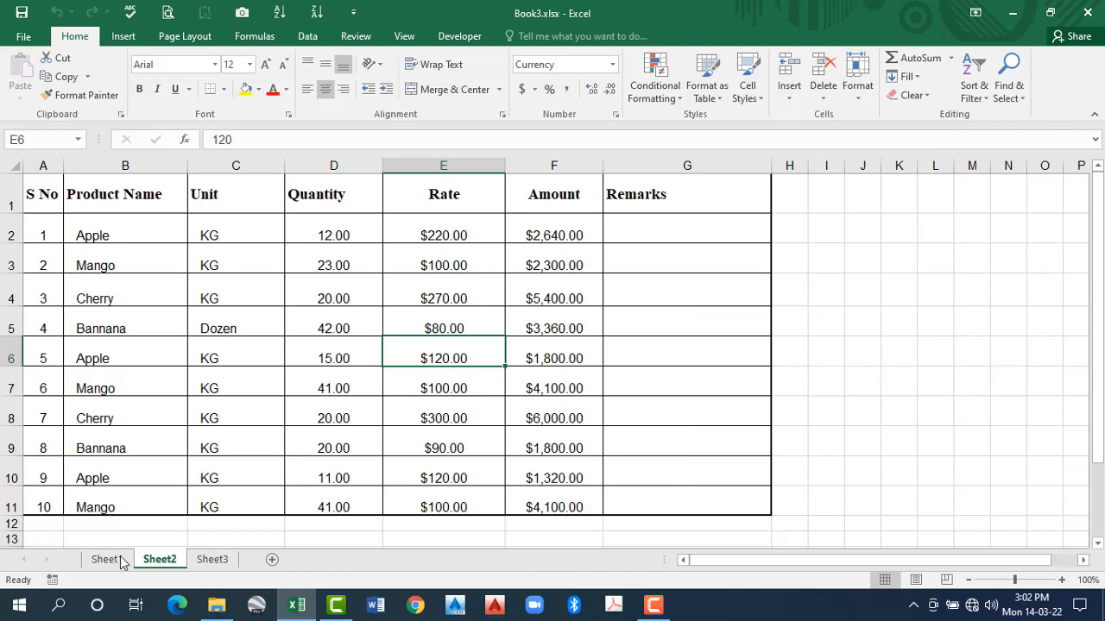
pyautogui.click(207, 561)
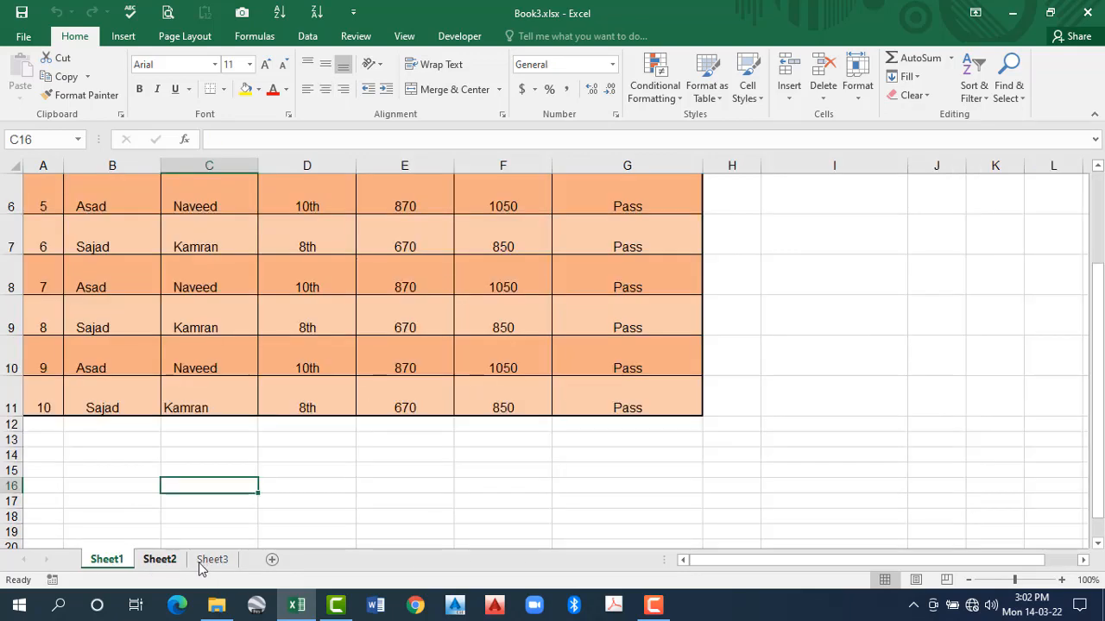
pyautogui.click(201, 561)
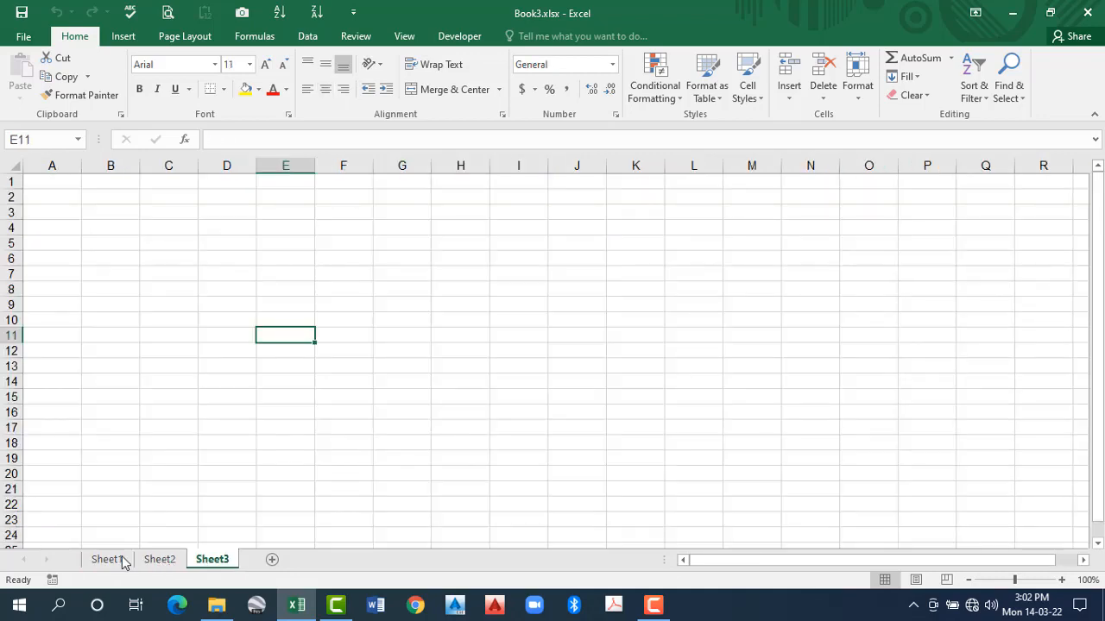
pyautogui.click(169, 562)
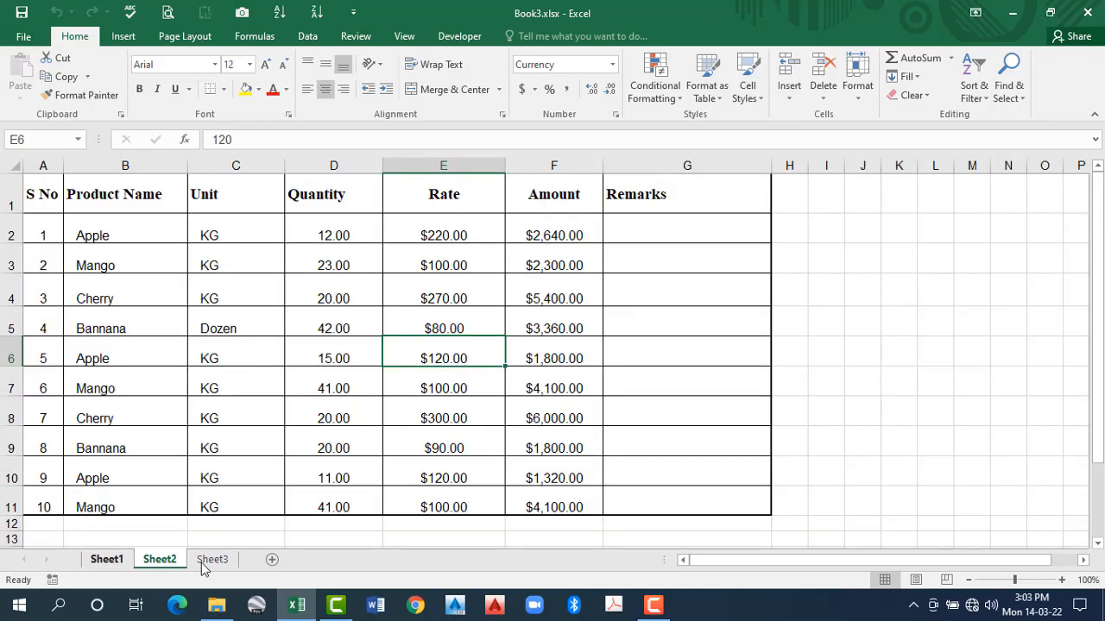
pyautogui.click(201, 563)
pyautogui.keyDown('shift'); pyautogui.click(139, 566); pyautogui.keyUp('shift')
pyautogui.hotkey('ctrl', 'pagedown')
pyautogui.hotkey('ctrl', 'pageup')
pyautogui.hotkey('ctrl', 'pageup')
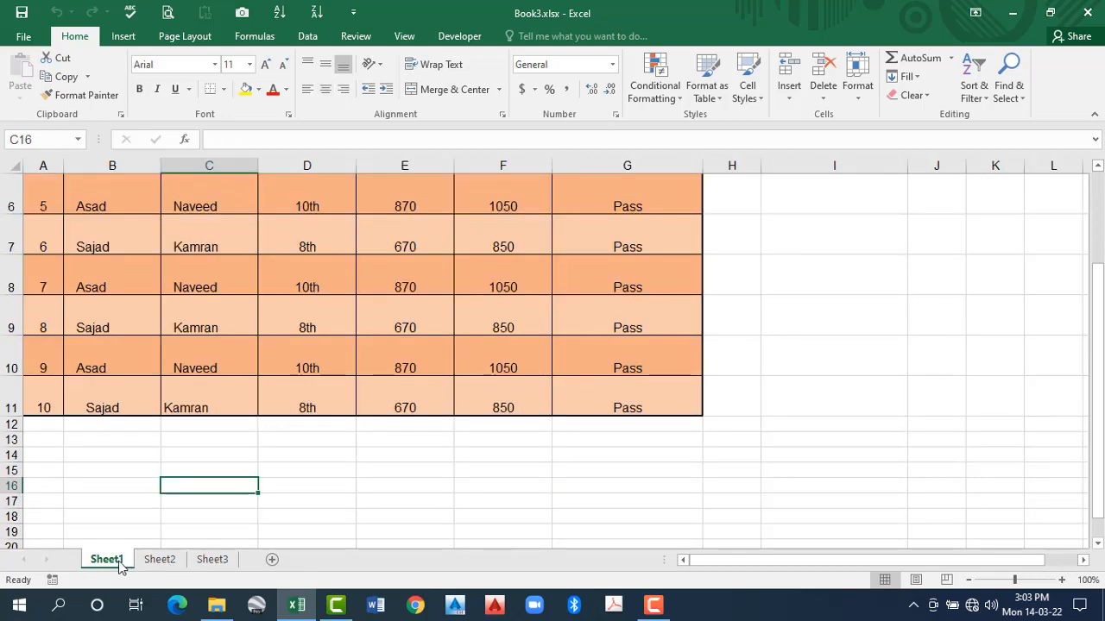
pyautogui.hotkey('ctrl', 'pagedown')
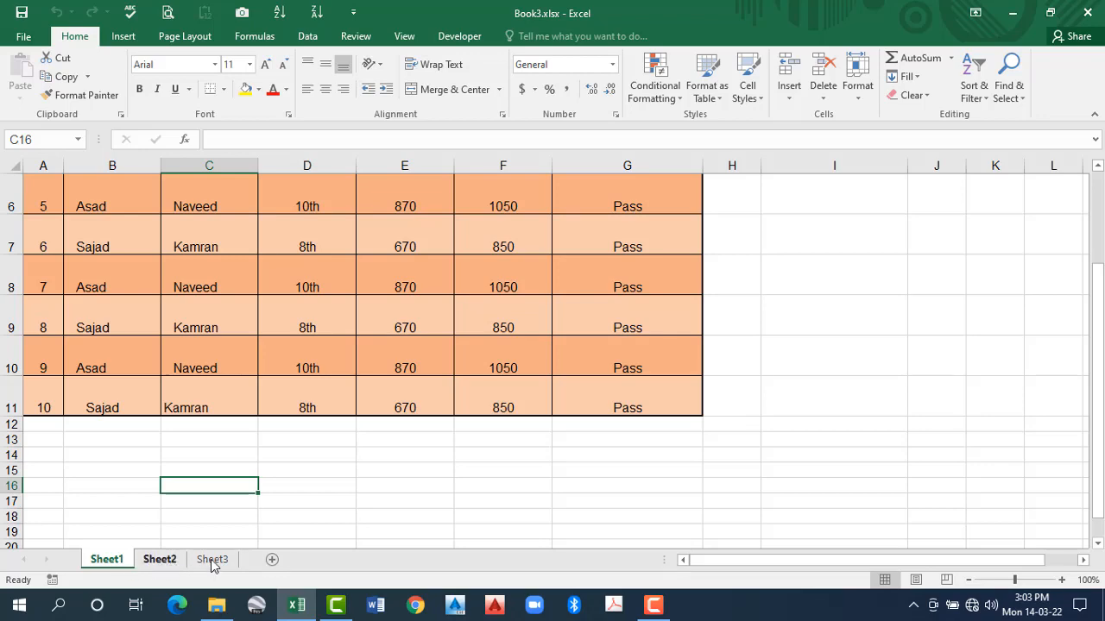
pyautogui.hotkey('ctrl', 'pagedown')
pyautogui.hotkey('ctrl', 'pagedown')
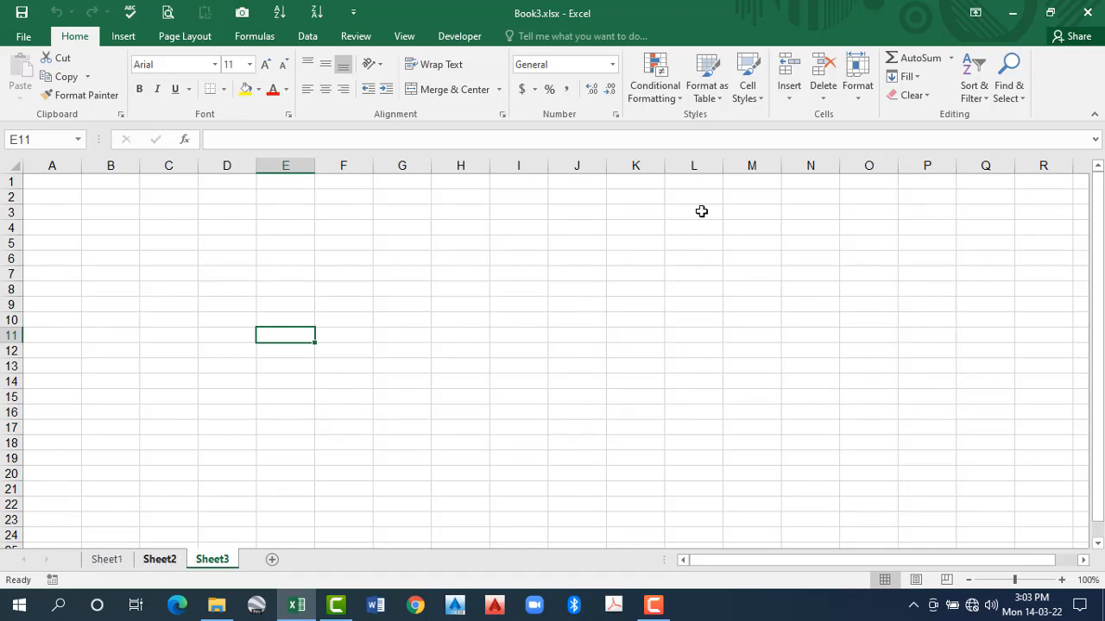
# - Rename the product table sheet, Sheet2, as Fruit
pyautogui.hotkey('ctrl', 'pageup')
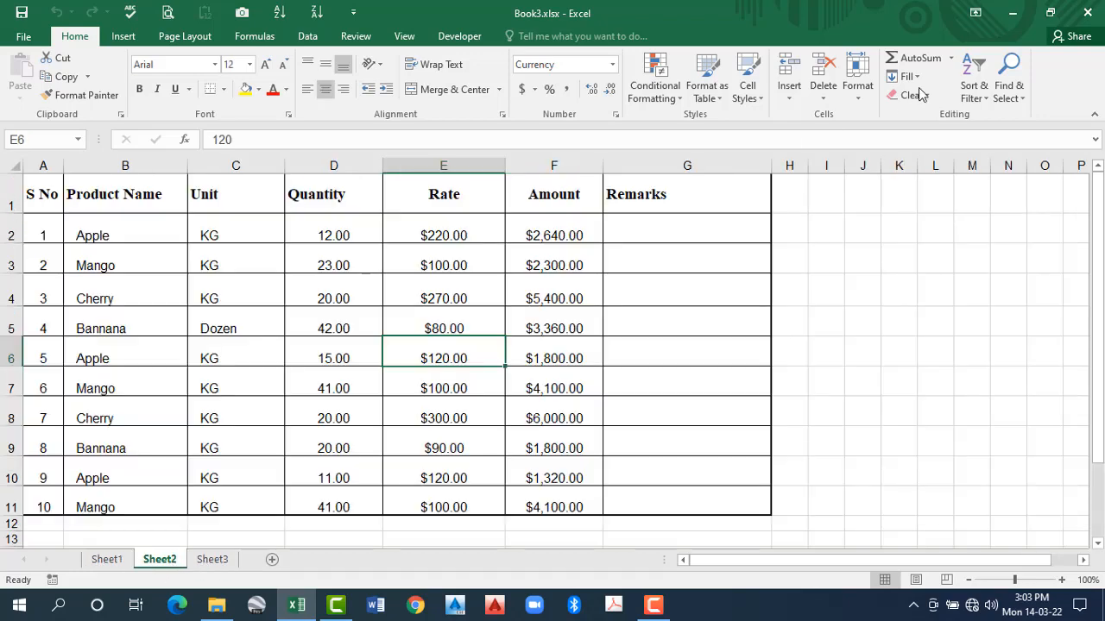
pyautogui.click(856, 102)
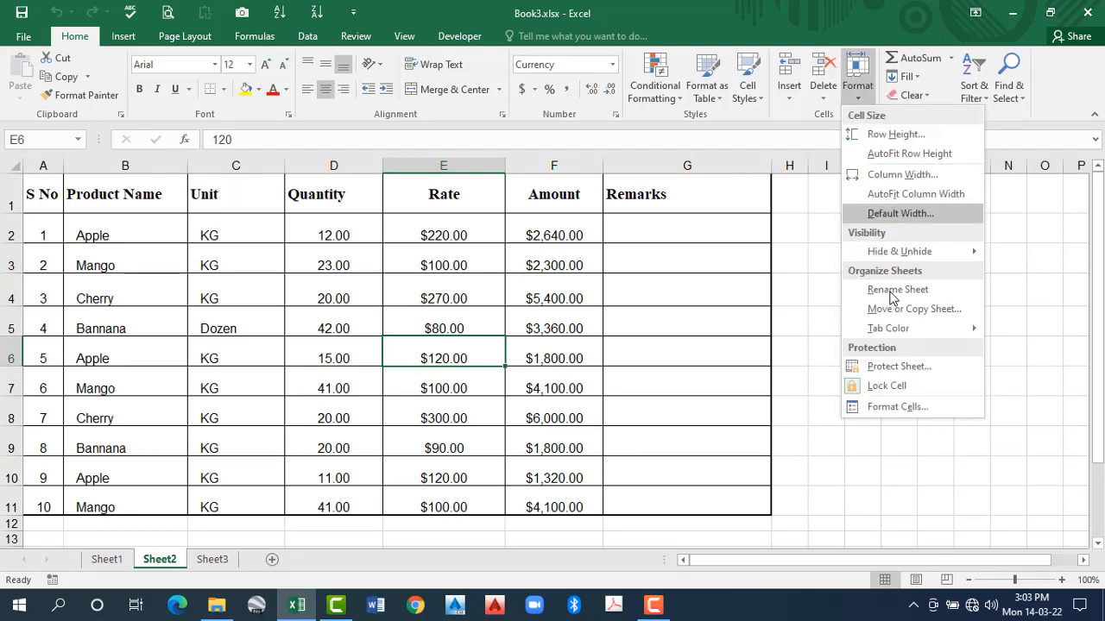
pyautogui.click(891, 298)
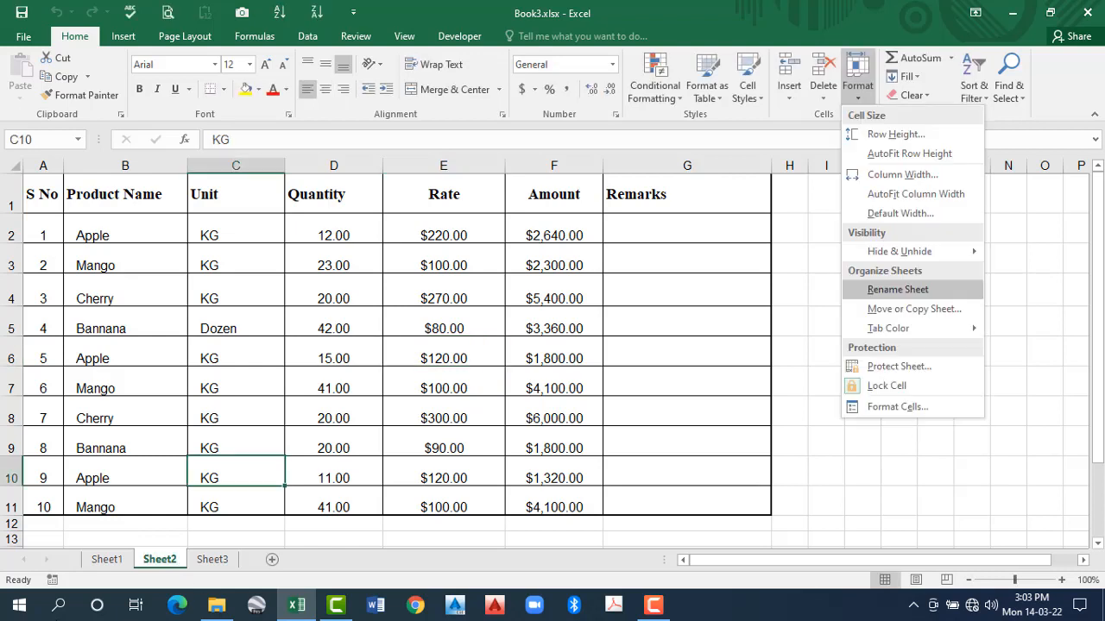
pyautogui.doubleClick(157, 561)
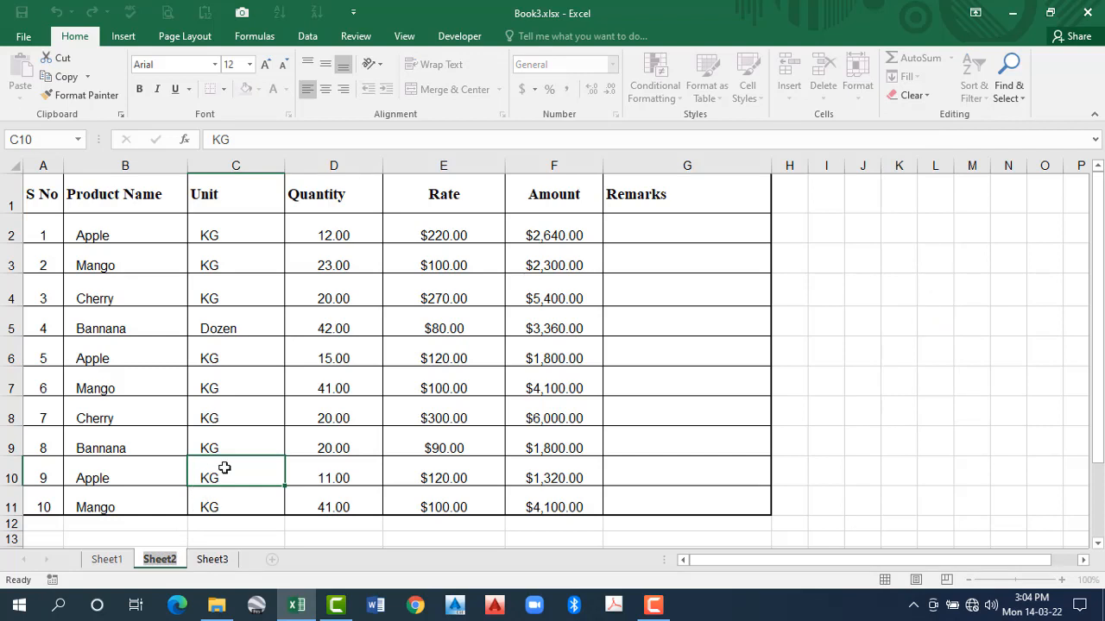
pyautogui.write('Fruit')
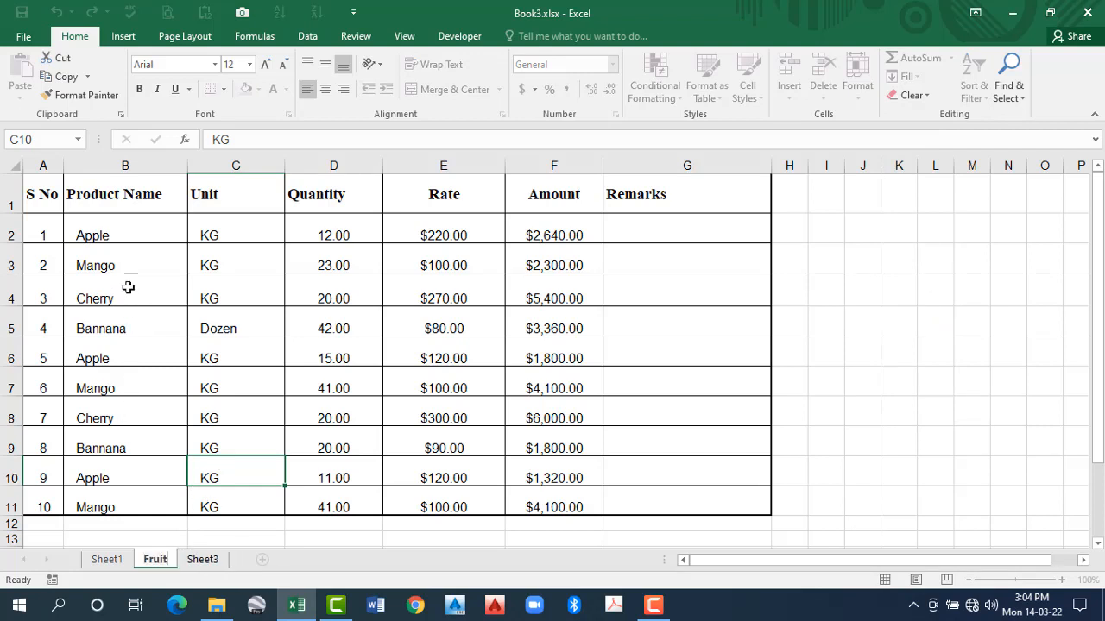
pyautogui.click(176, 412)
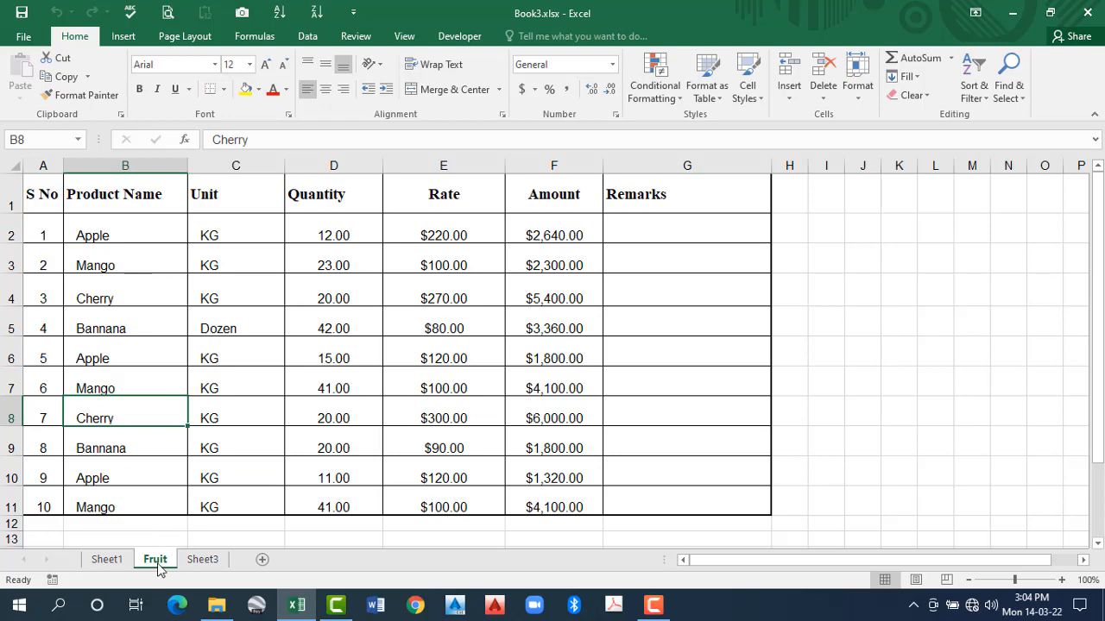
pyautogui.hotkey('ctrl', 'Home')
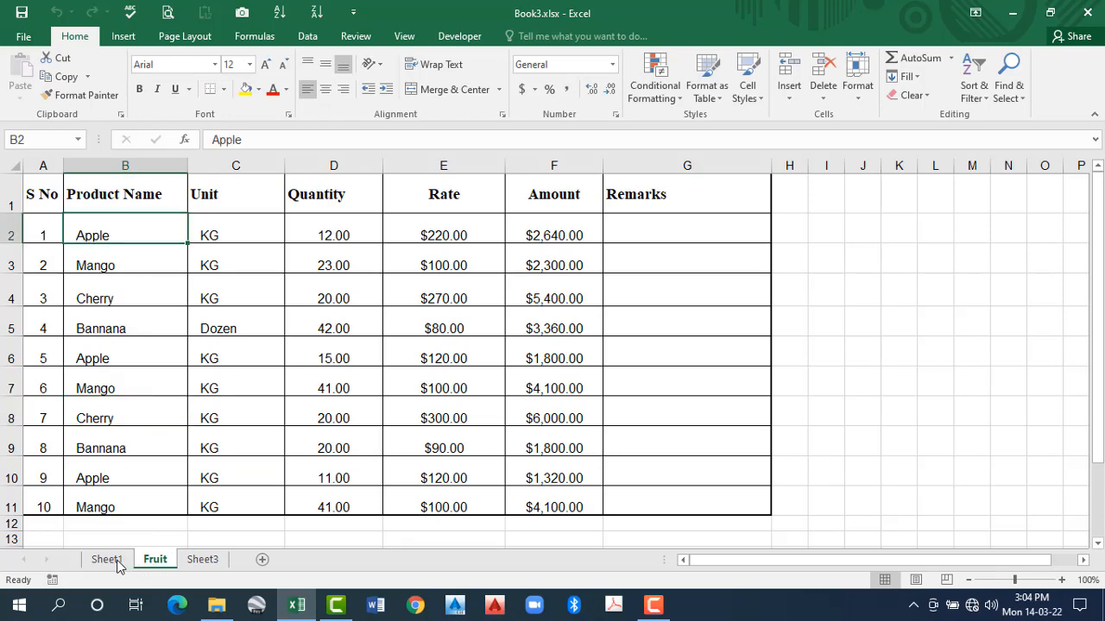
# - Switch among Sheet1, Sheet3 and the Fruit sheet to compare their tab names
pyautogui.click(118, 565)
pyautogui.click(203, 564)
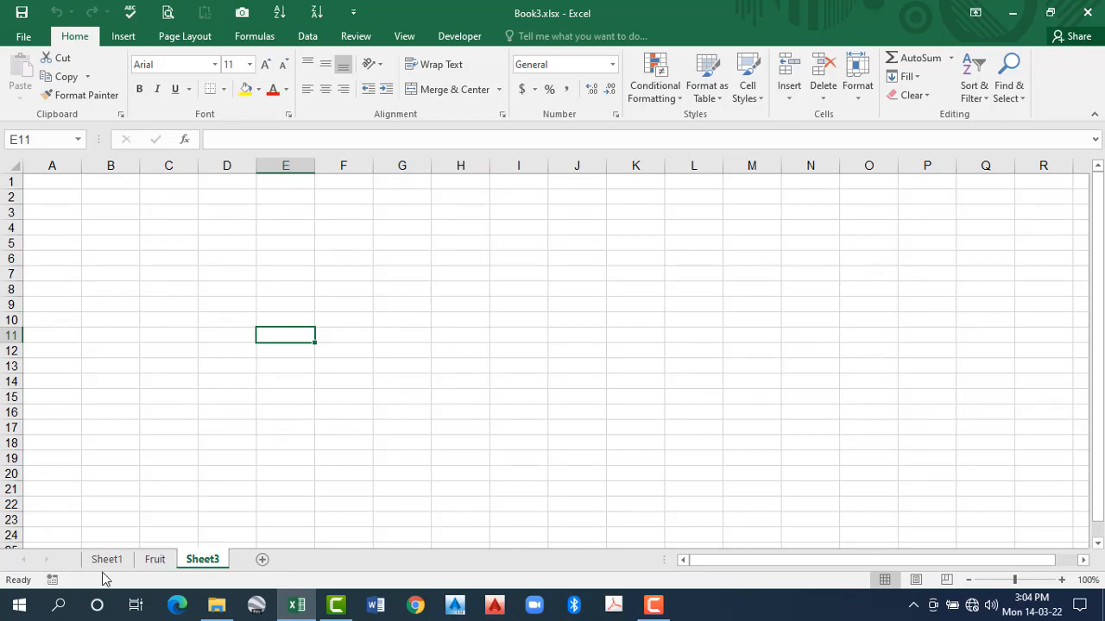
pyautogui.click(150, 566)
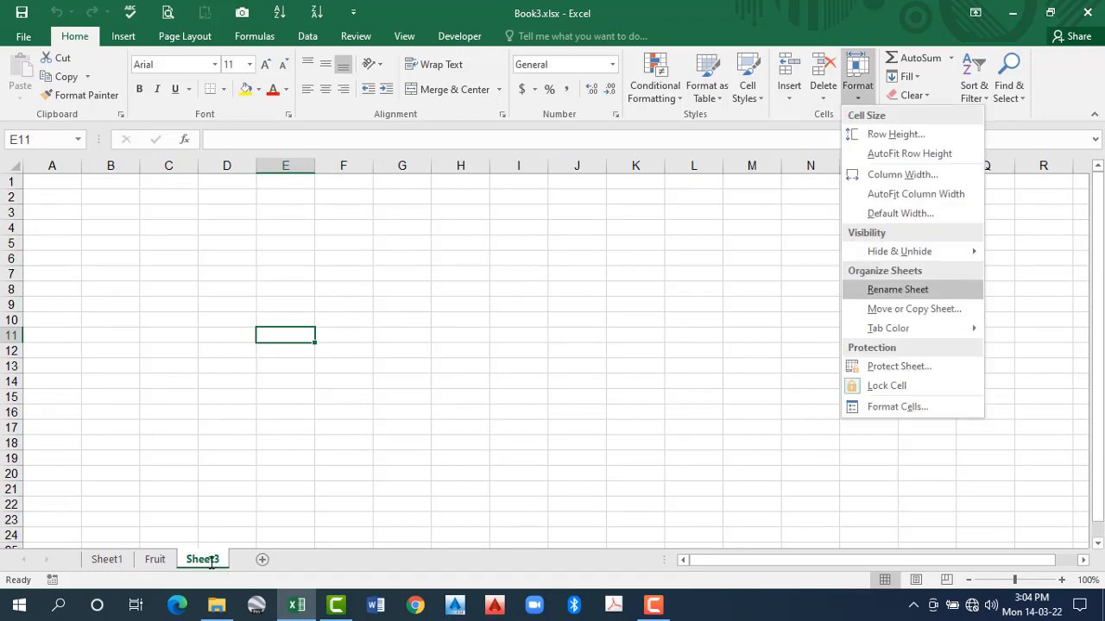
# - Try the different ways of opening Sheet3's name for editing, without entering a new name
pyautogui.click(295, 427)
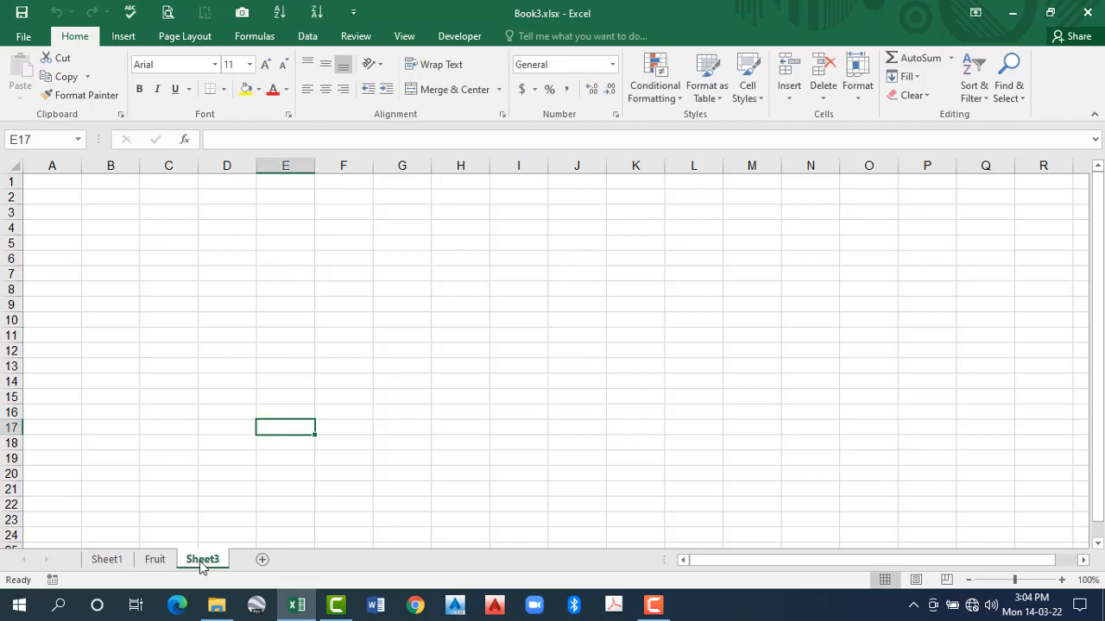
pyautogui.rightClick(201, 563)
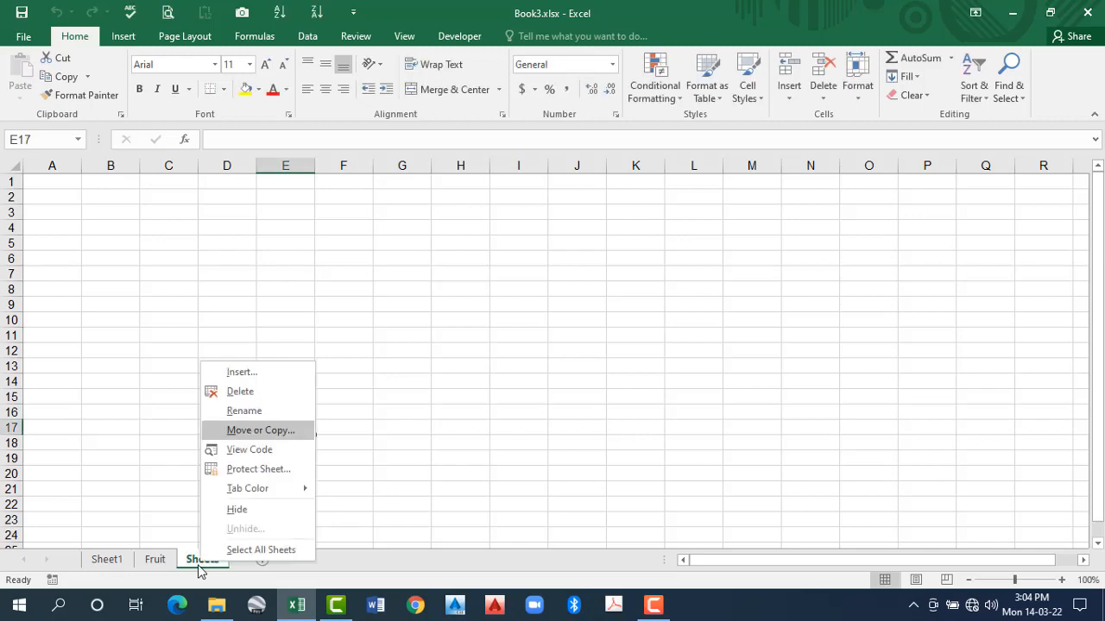
pyautogui.press('r')
pyautogui.click(227, 465)
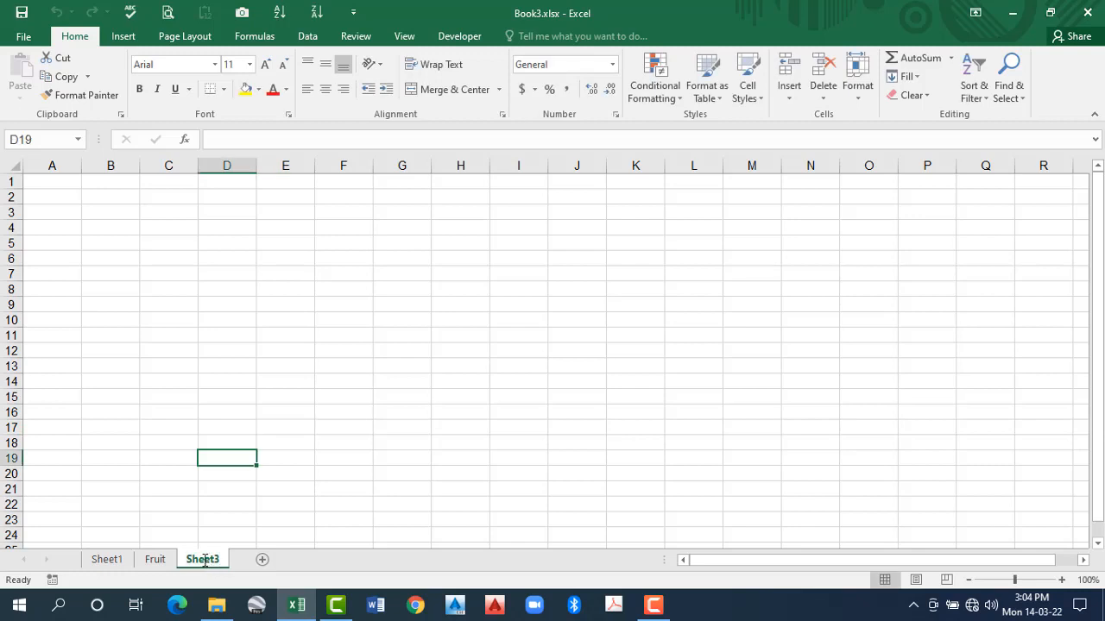
pyautogui.doubleClick(204, 560)
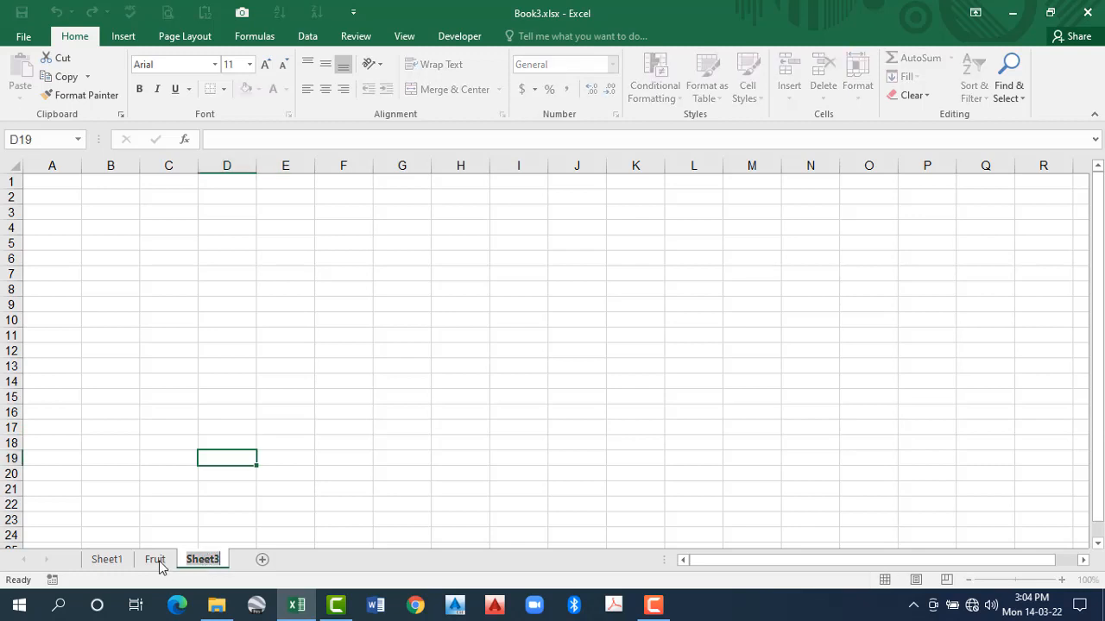
pyautogui.rightClick(205, 559)
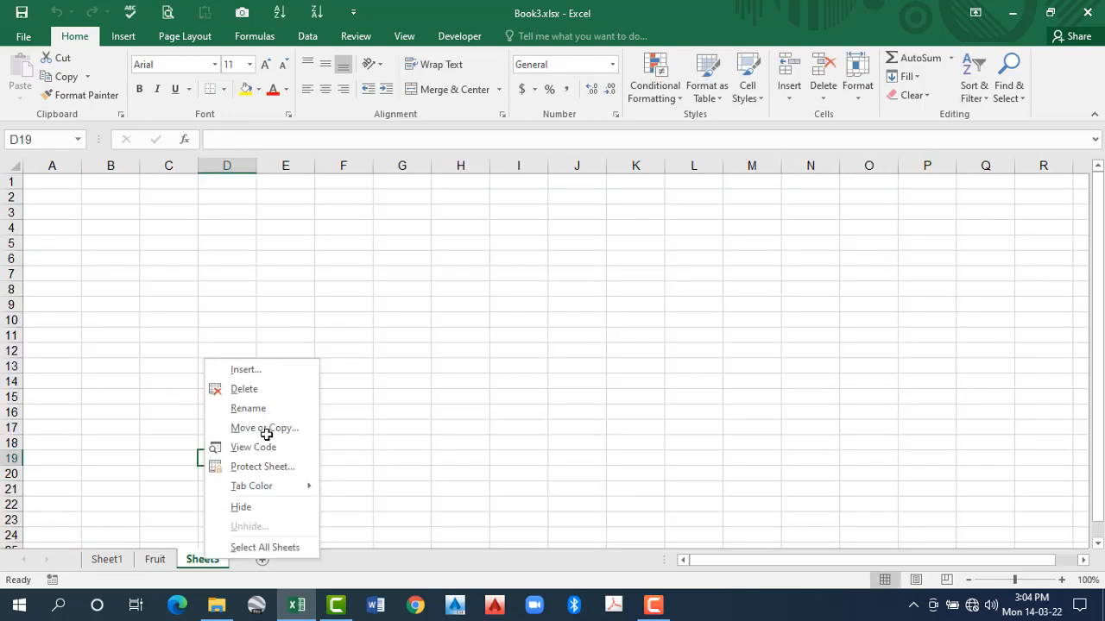
pyautogui.press('r')
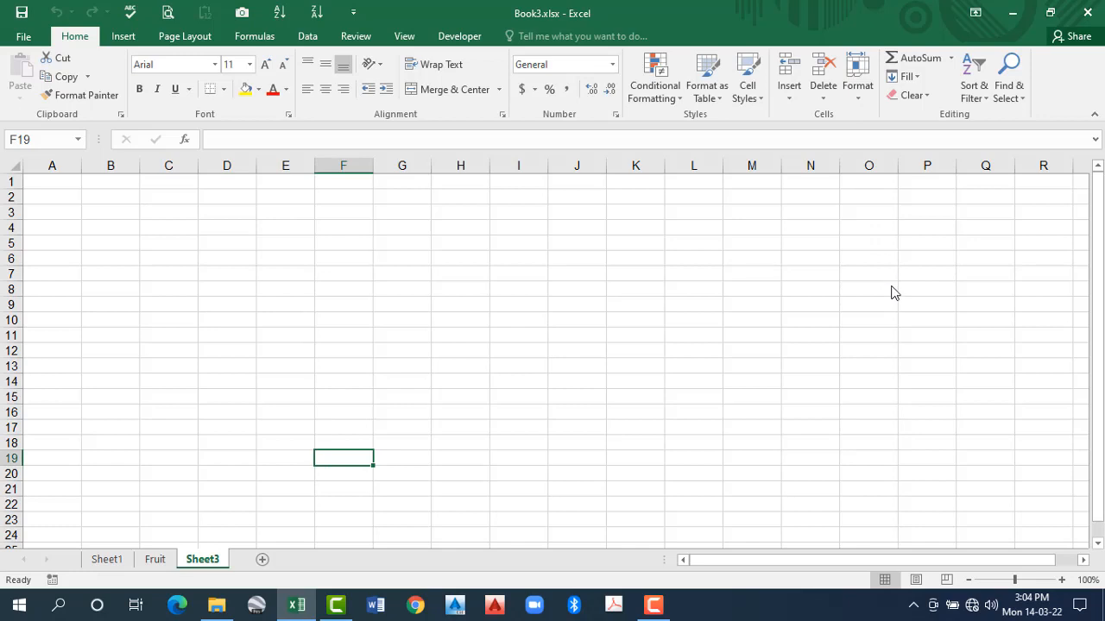
pyautogui.hotkey('alt', 'h')
pyautogui.press('o')
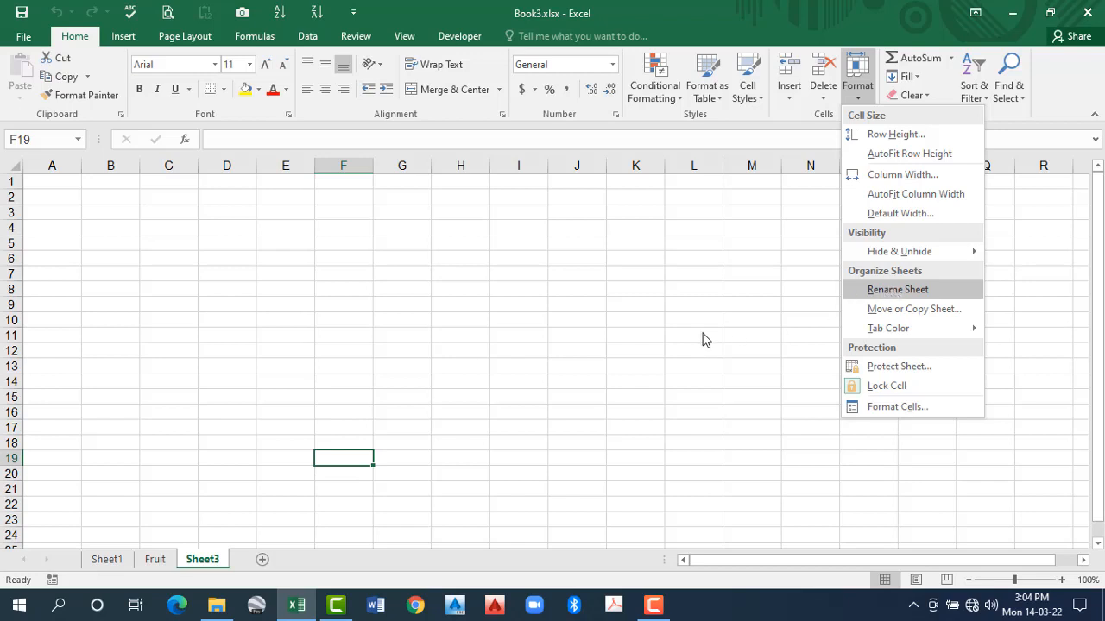
pyautogui.click(861, 105)
# - Move the Fruit sheet to the end of the workbook without creating a copy
pyautogui.hotkey('ctrl', 'pageup')
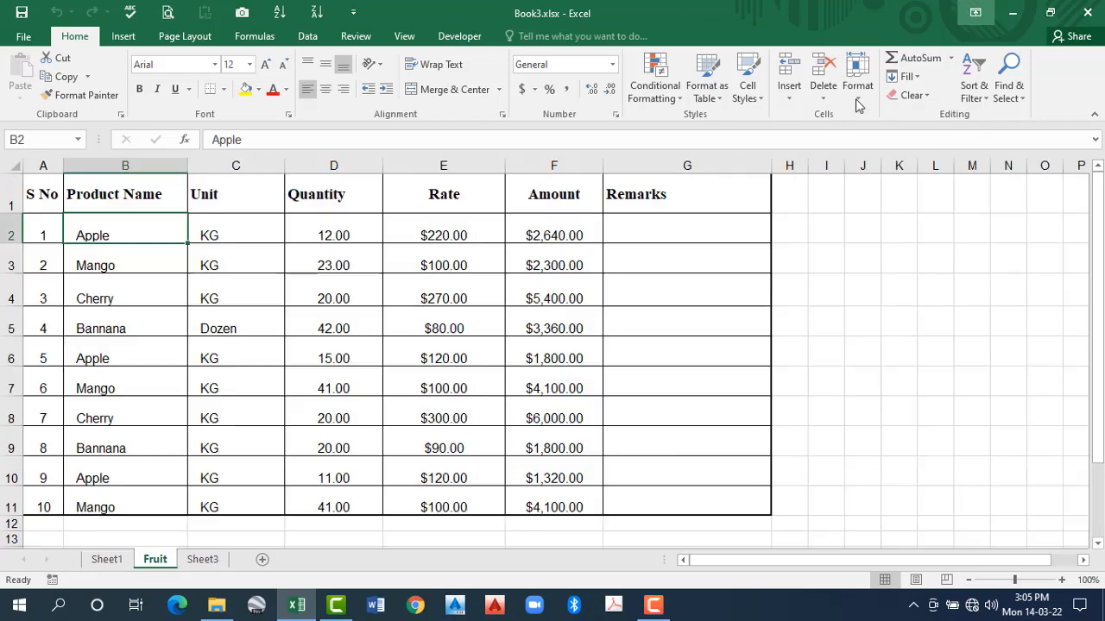
pyautogui.click(857, 95)
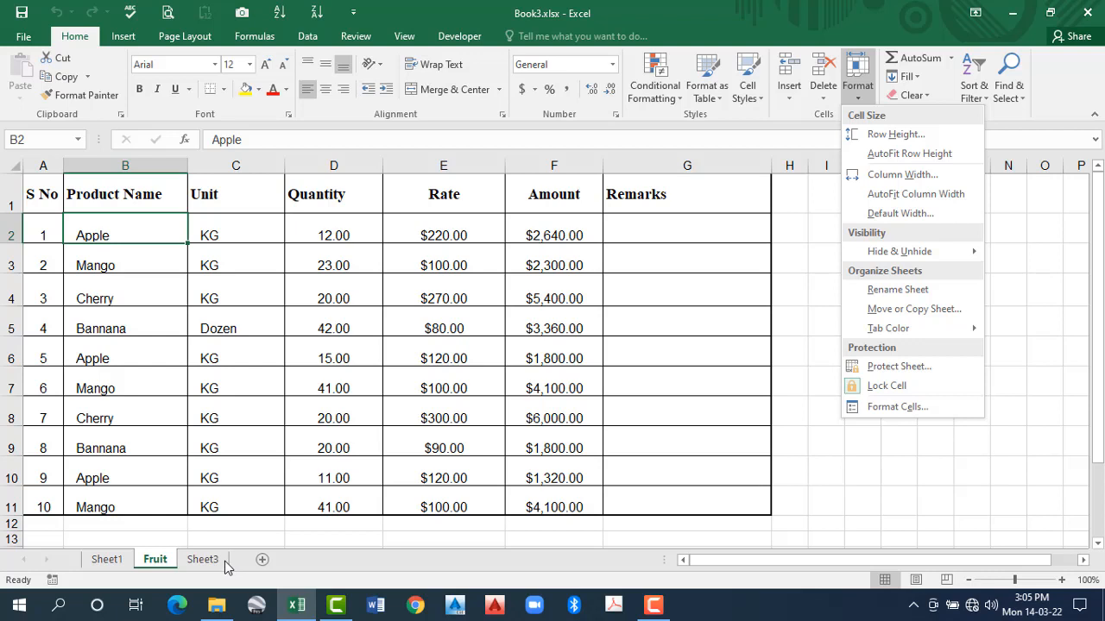
pyautogui.click(912, 309)
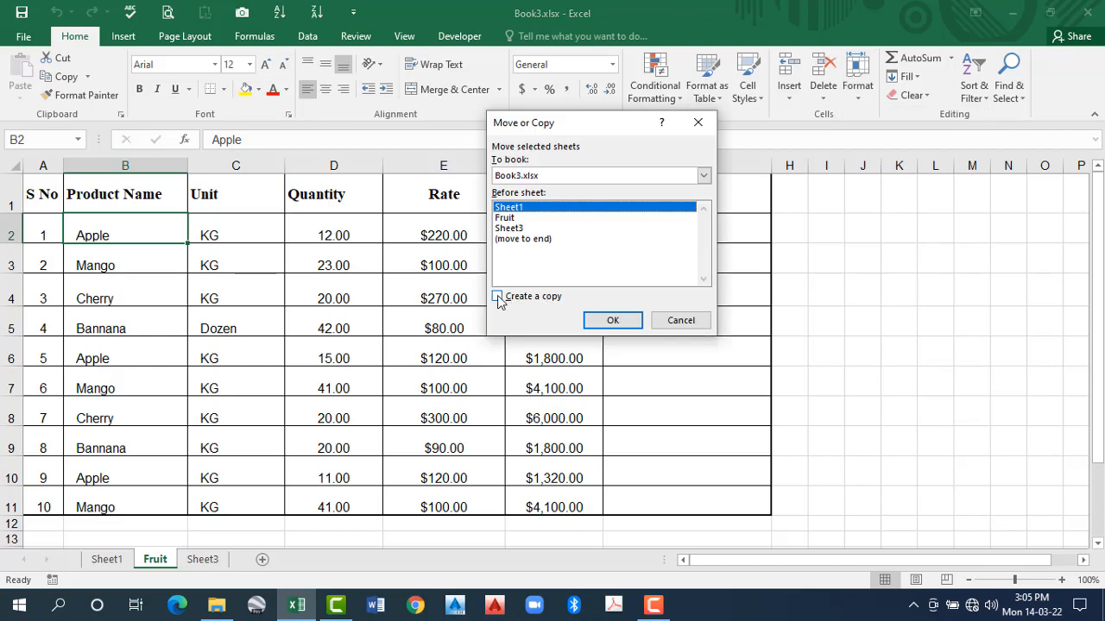
pyautogui.click(498, 297)
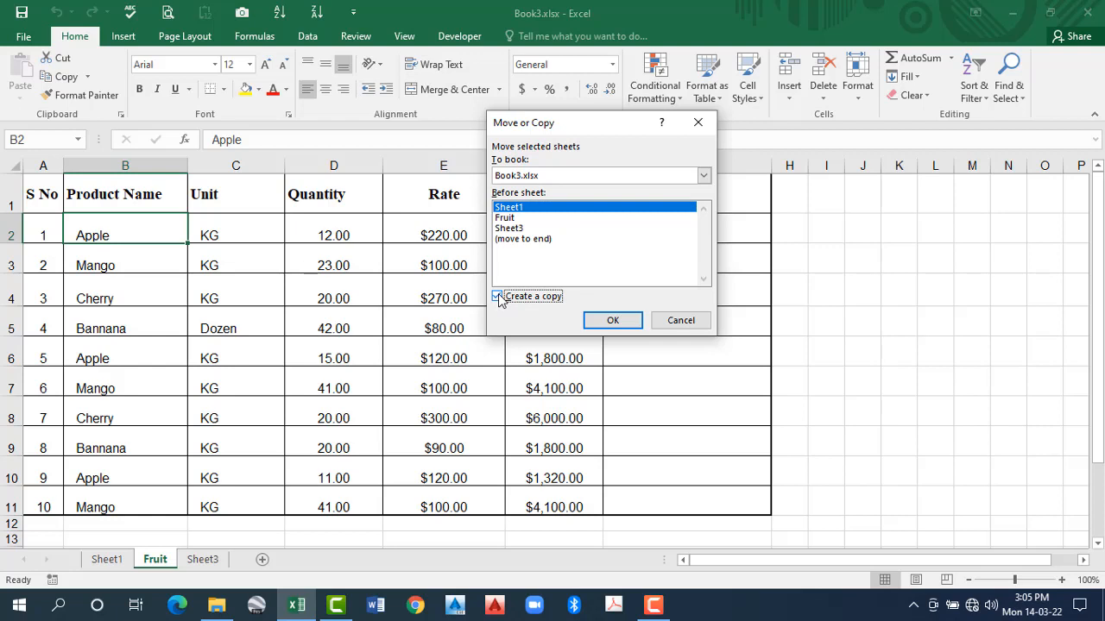
pyautogui.click(499, 297)
pyautogui.click(516, 240)
pyautogui.click(612, 322)
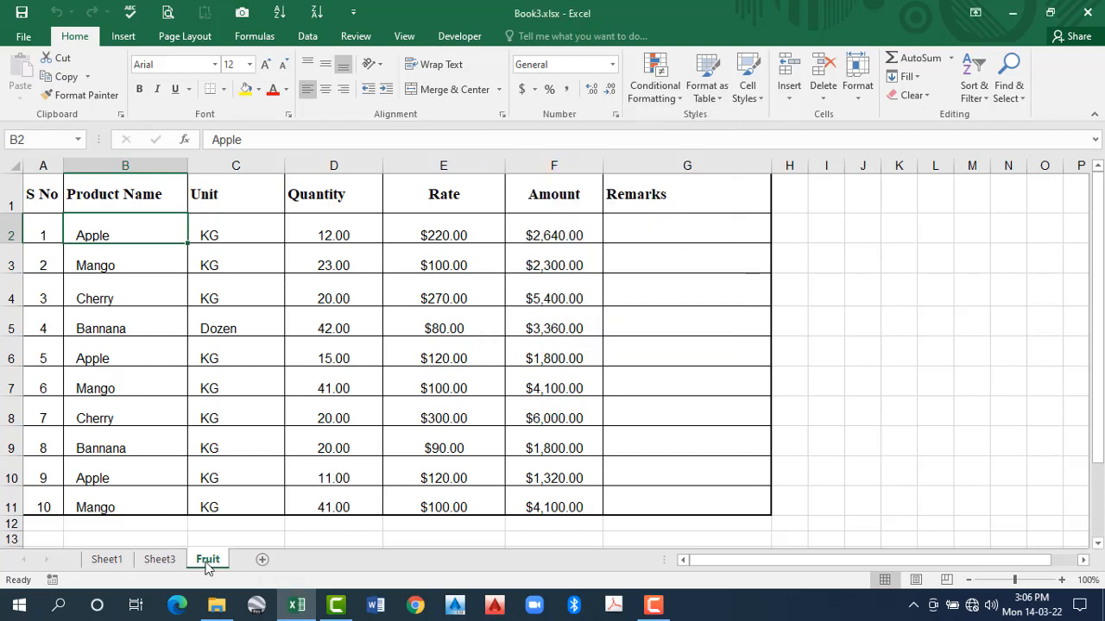
# - Move the Fruit sheet before Sheet1 in the same workbook
pyautogui.click(859, 97)
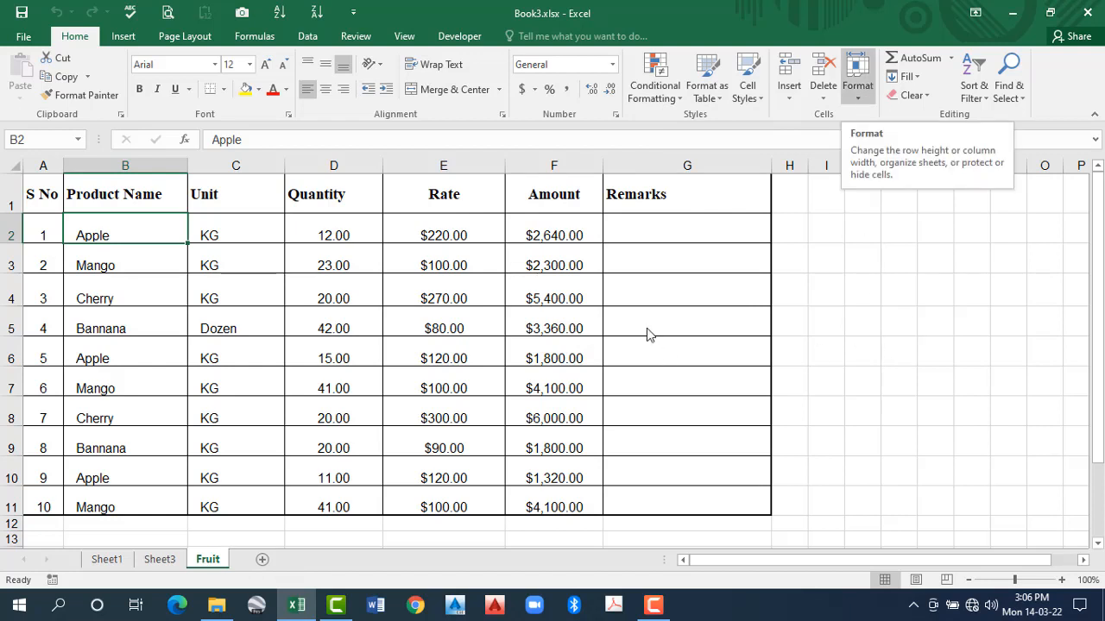
pyautogui.press('Return')
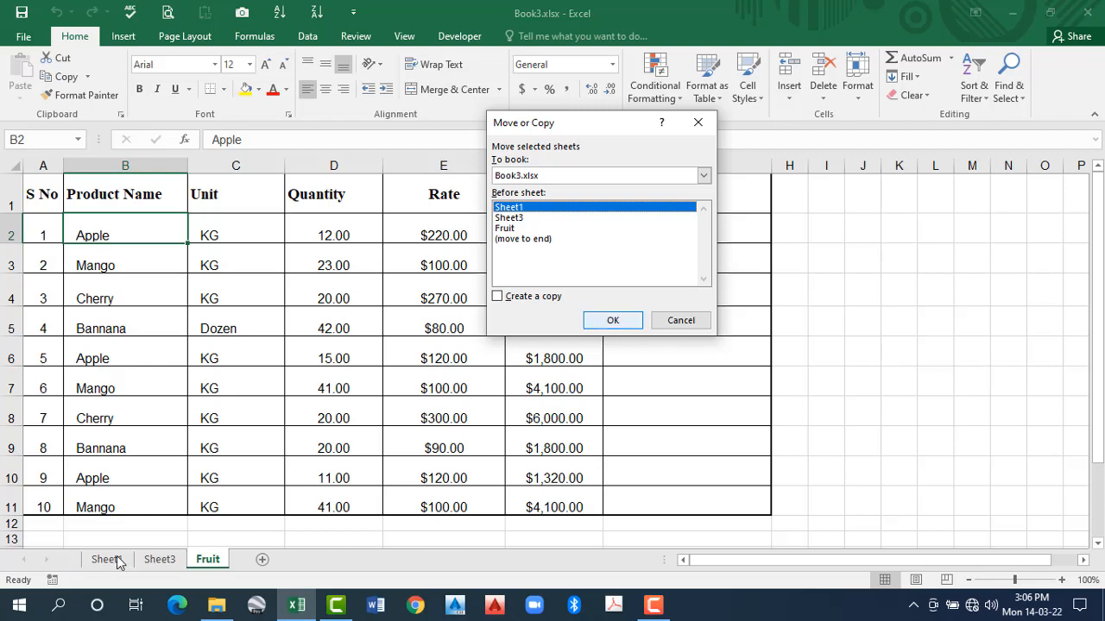
pyautogui.press('Return')
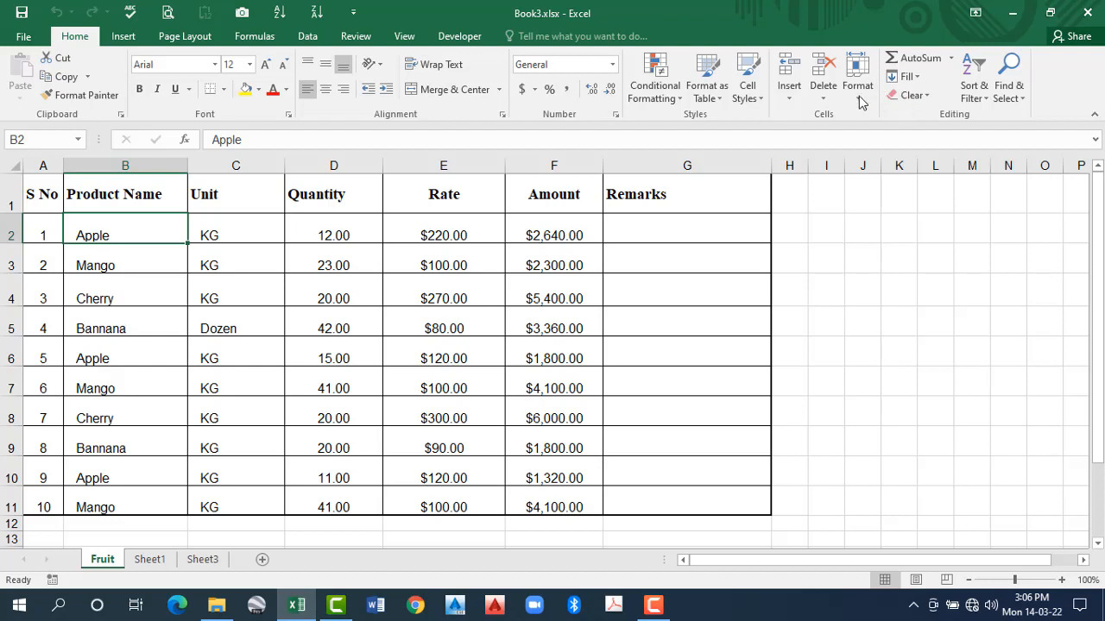
# - Create a copy of the Fruit sheet at the end of Book3.xlsx, and view the original and the copy
pyautogui.click(858, 96)
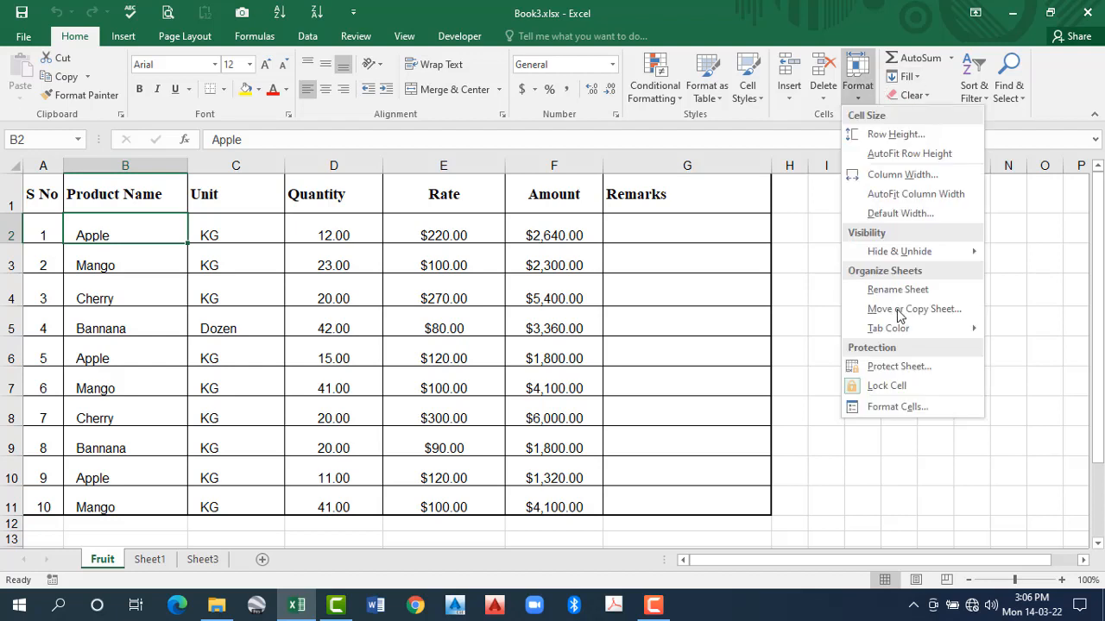
pyautogui.click(900, 313)
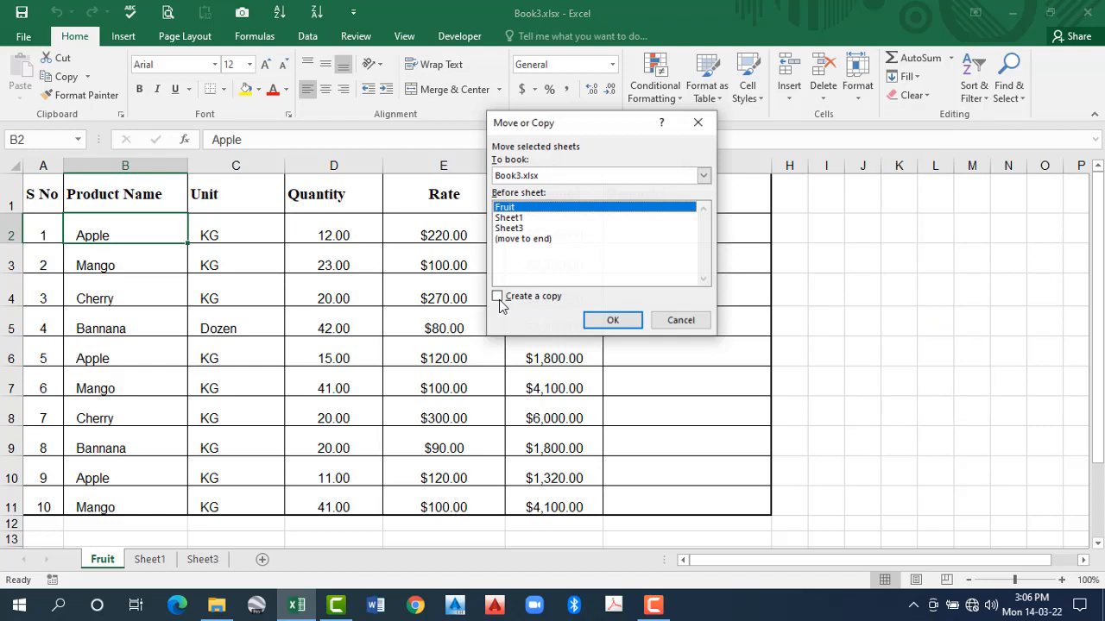
pyautogui.hotkey('alt', 'c')
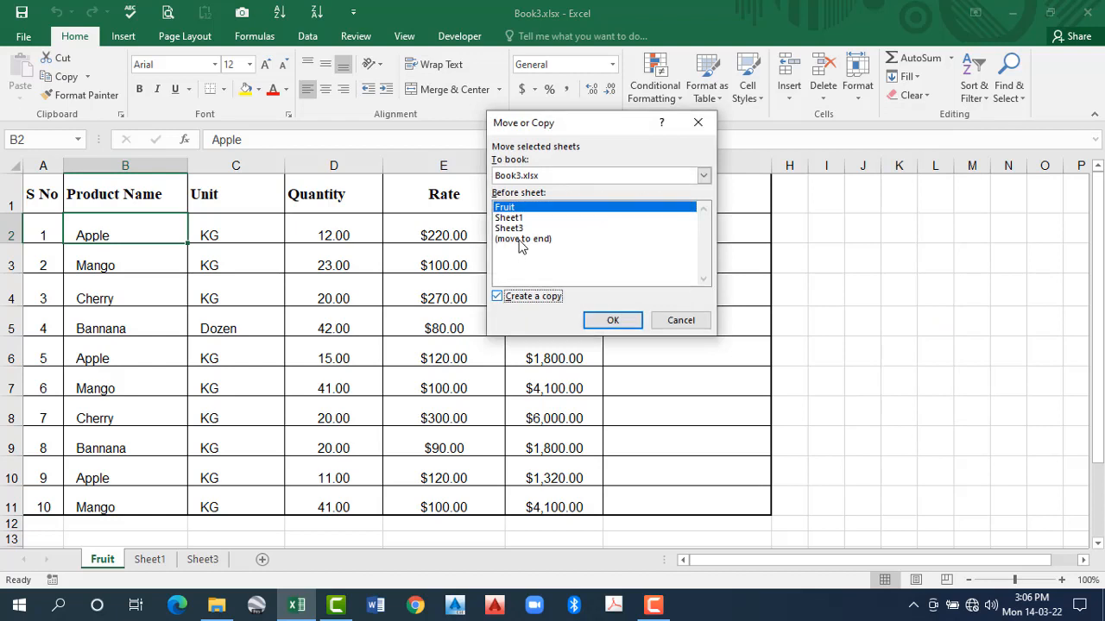
pyautogui.click(523, 240)
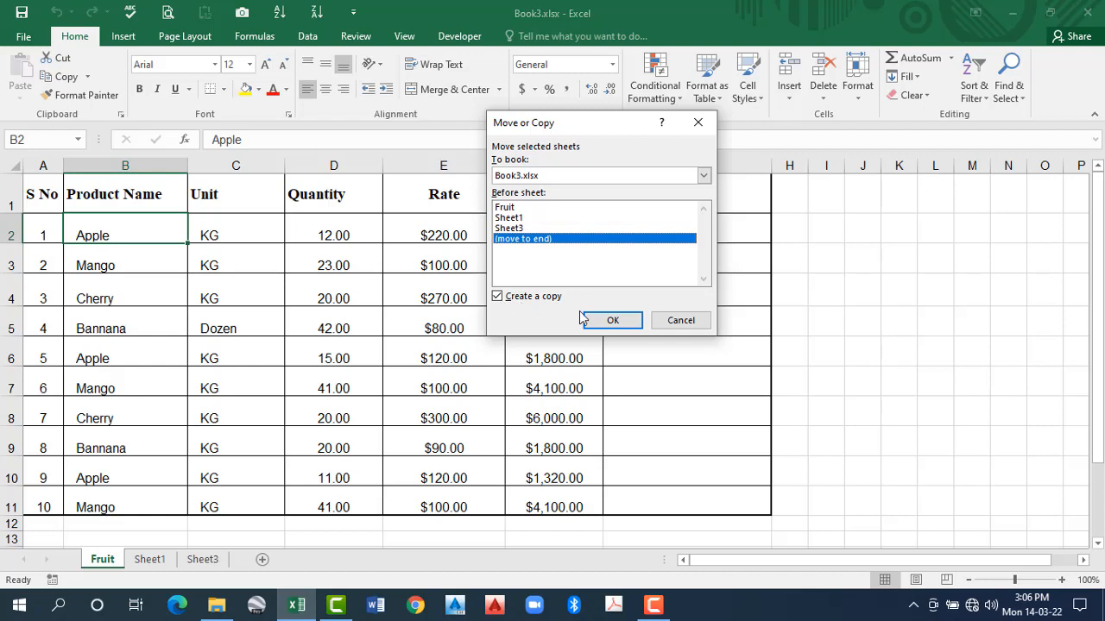
pyautogui.click(613, 321)
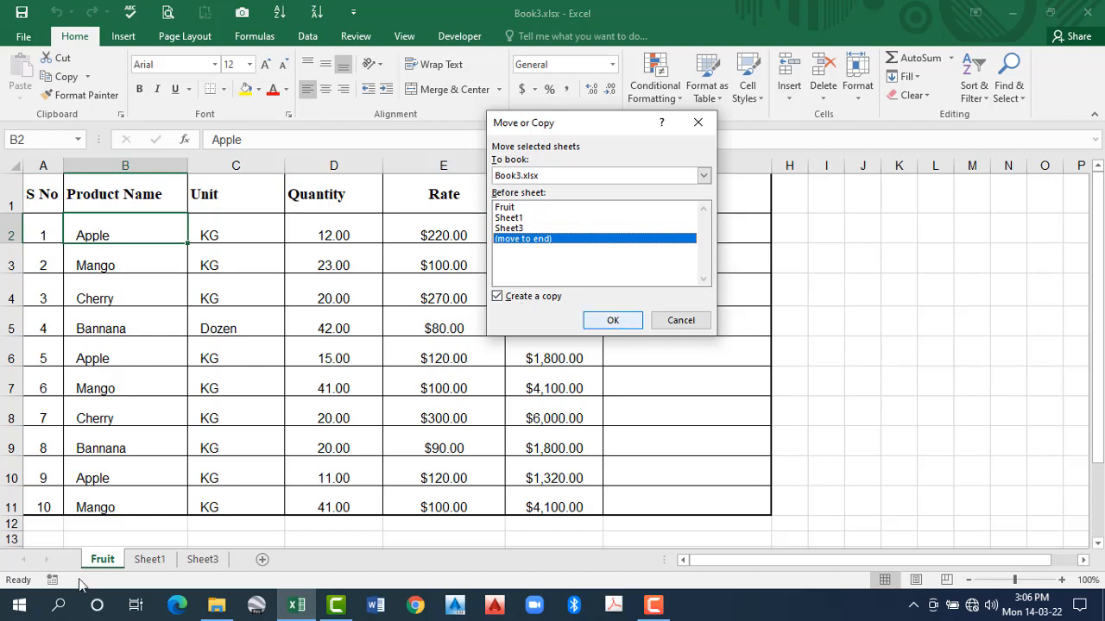
pyautogui.click(104, 559)
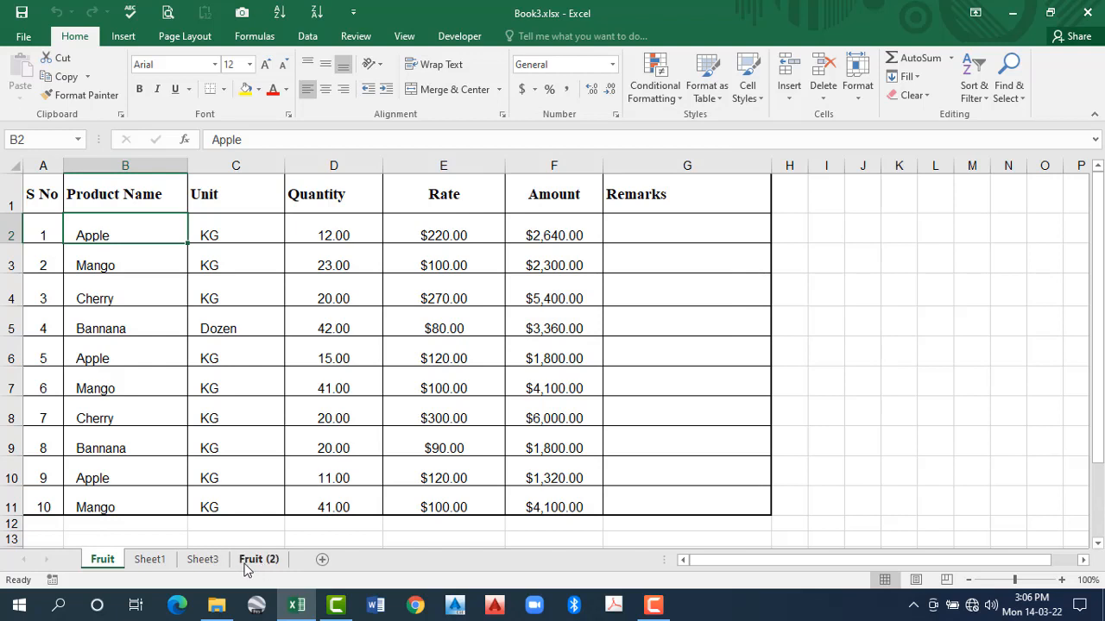
pyautogui.click(259, 563)
pyautogui.click(108, 565)
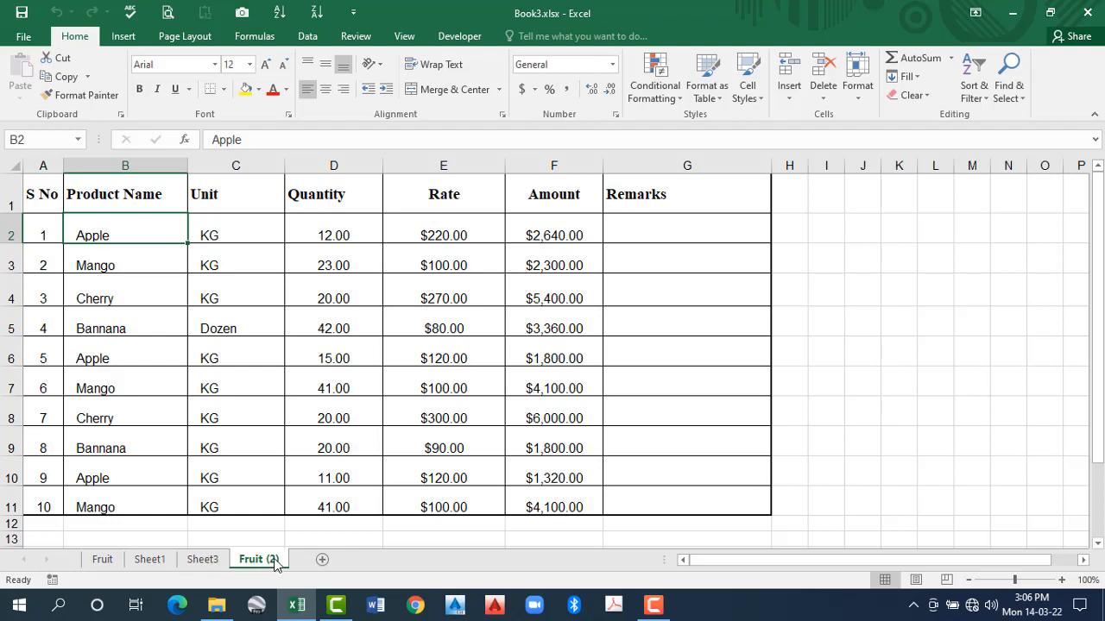
pyautogui.rightClick(121, 559)
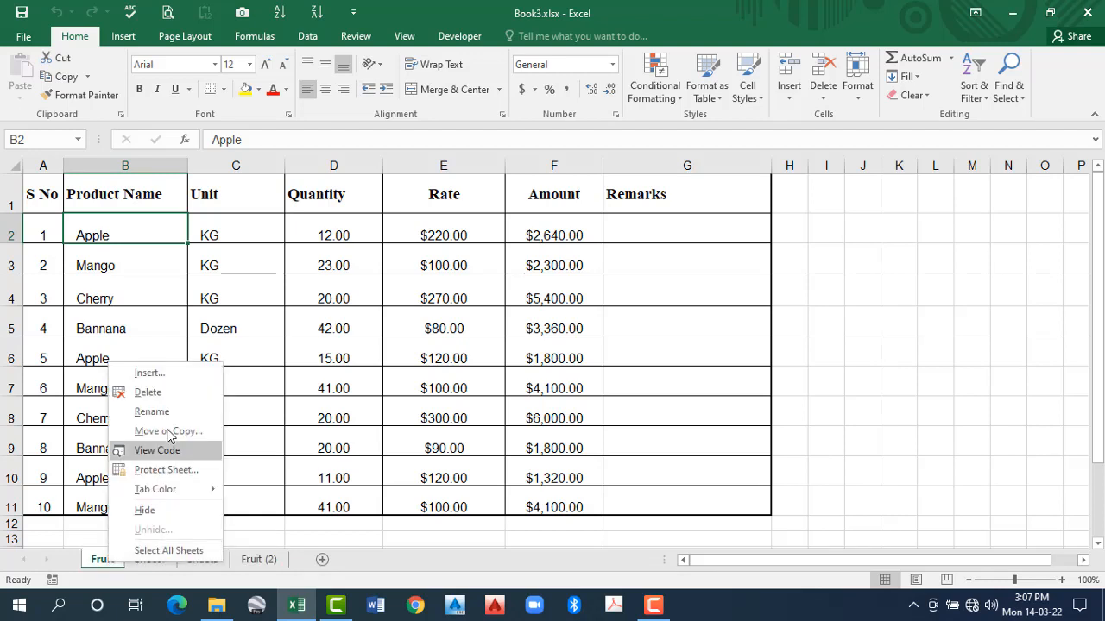
pyautogui.click(195, 430)
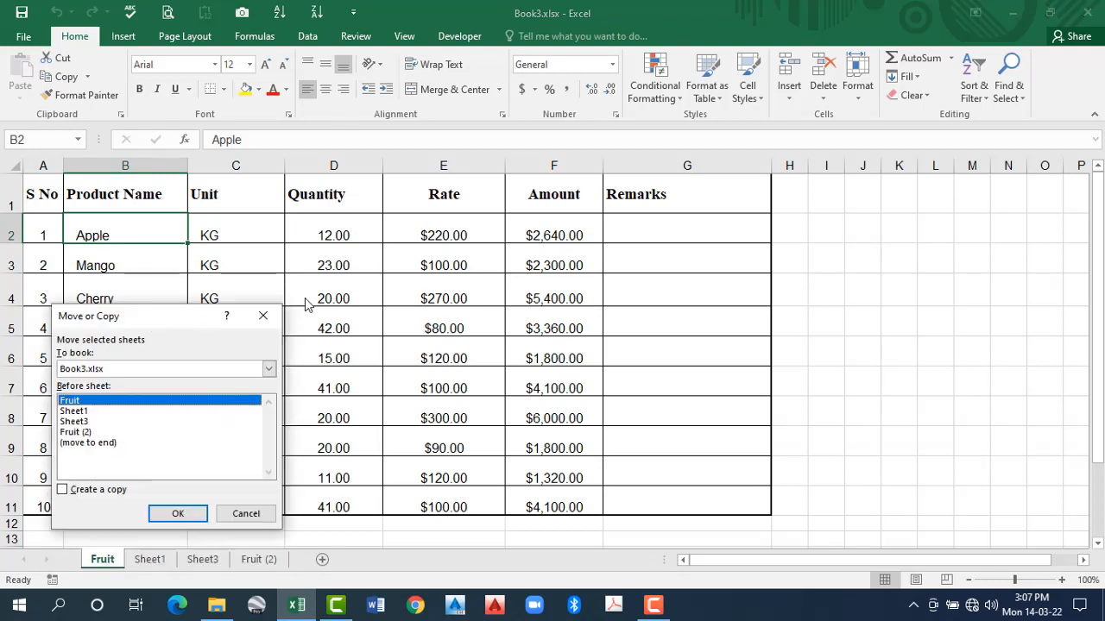
pyautogui.moveTo(139, 324); pyautogui.dragTo(407, 269)
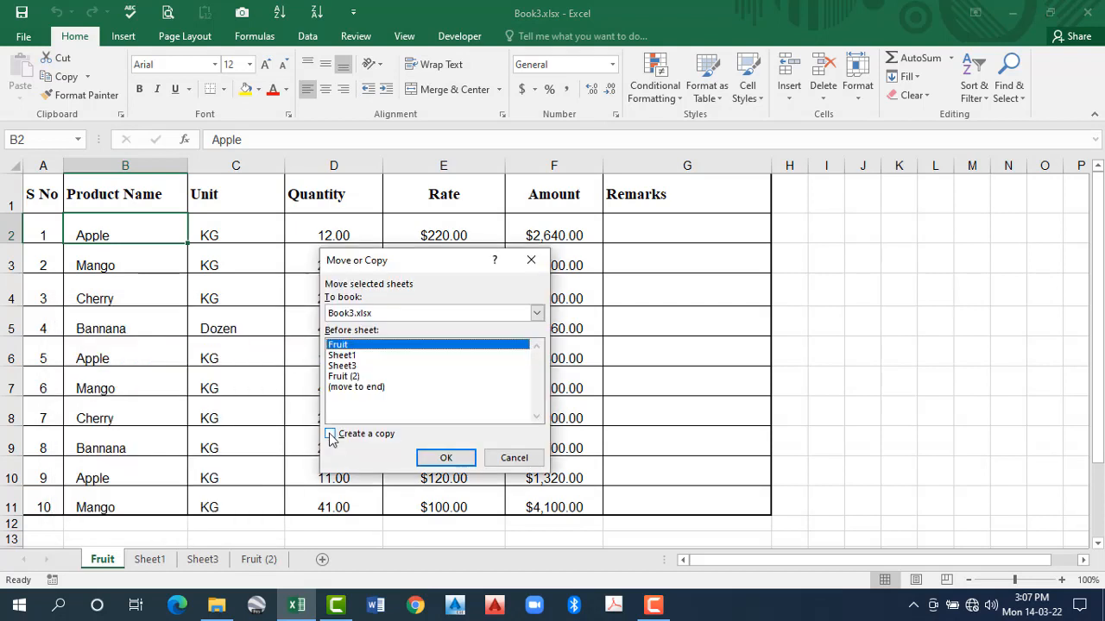
pyautogui.click(331, 435)
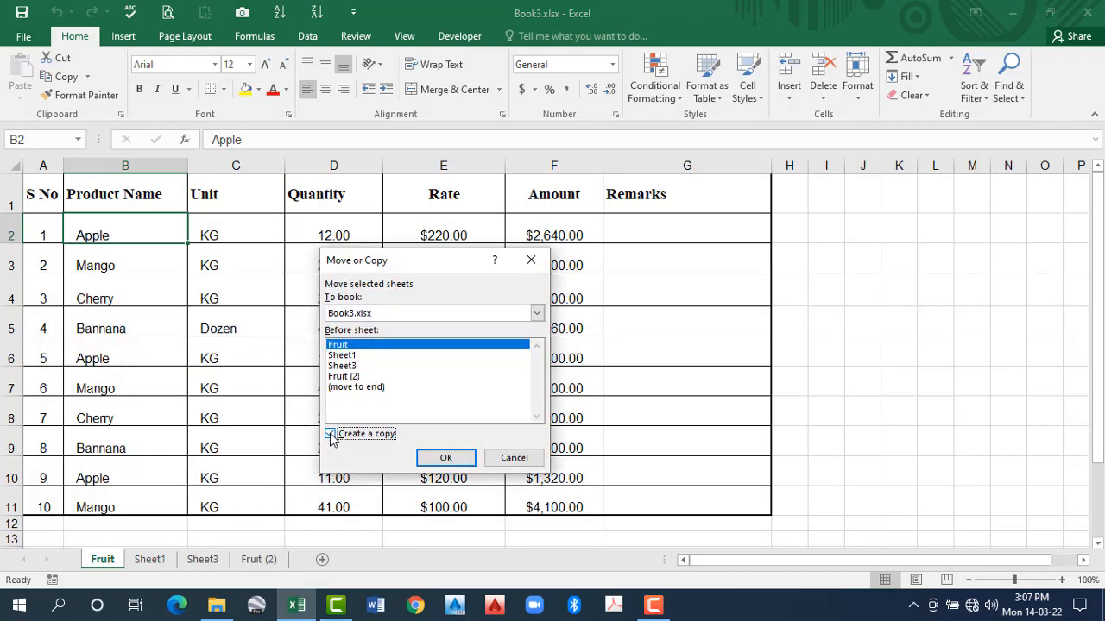
pyautogui.click(515, 458)
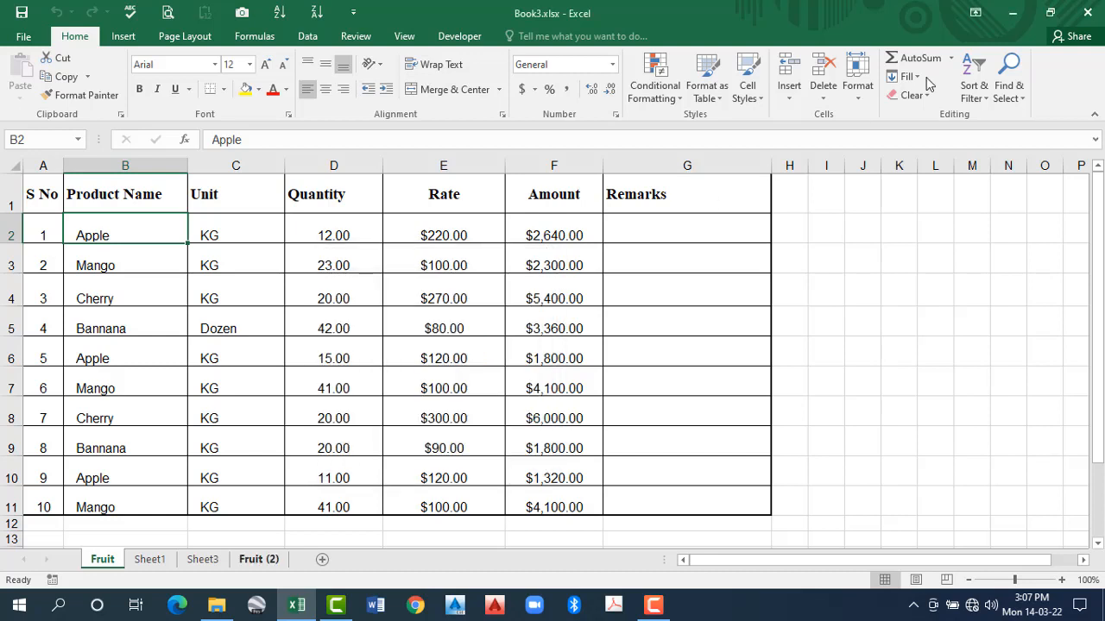
# - View the available tab colours and look through Sheet1, Sheet3 and Fruit (2)
pyautogui.click(864, 102)
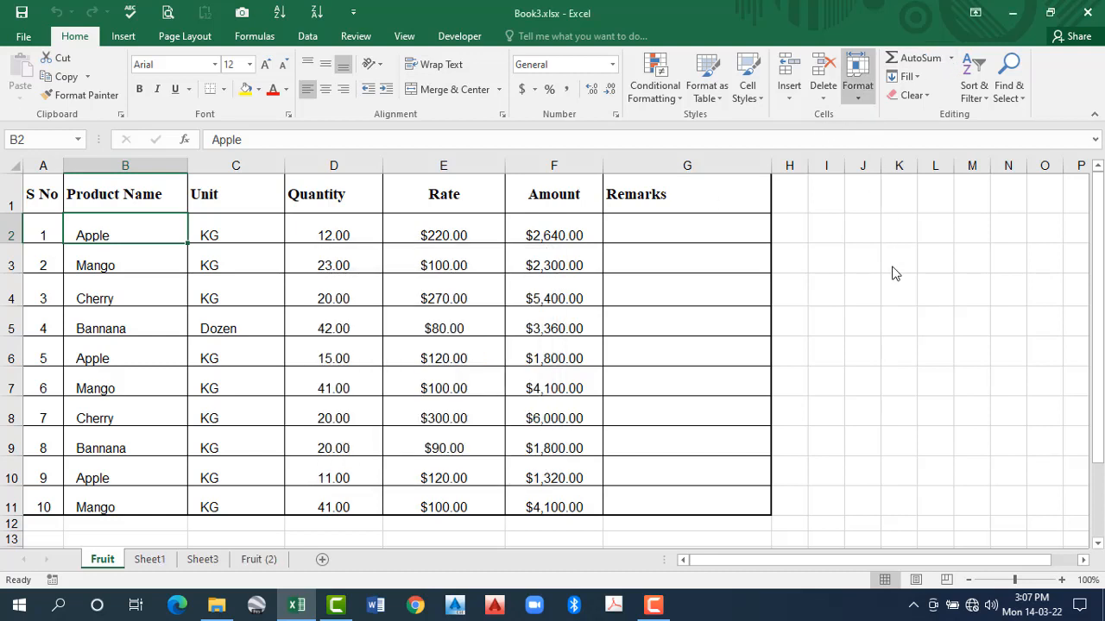
pyautogui.moveTo(874, 337)
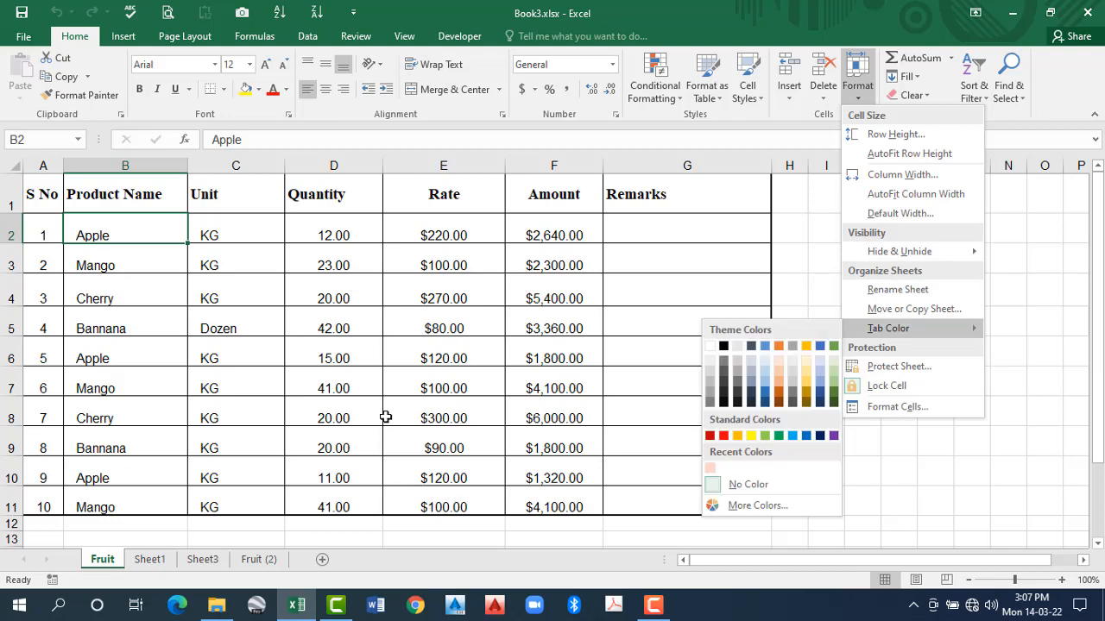
pyautogui.click(149, 560)
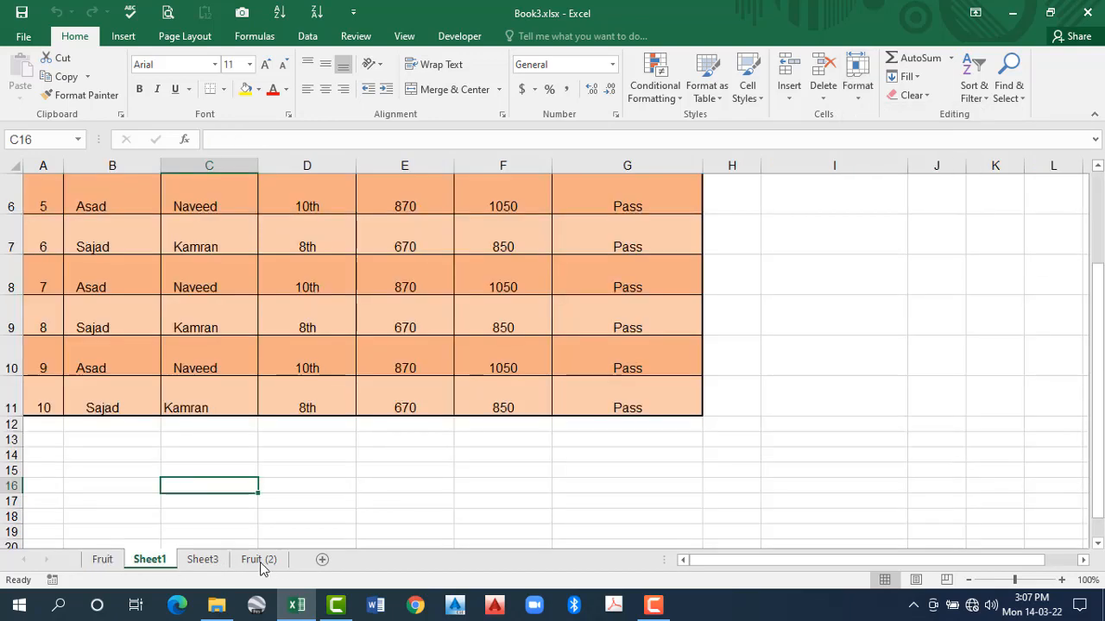
pyautogui.click(211, 560)
pyautogui.click(259, 560)
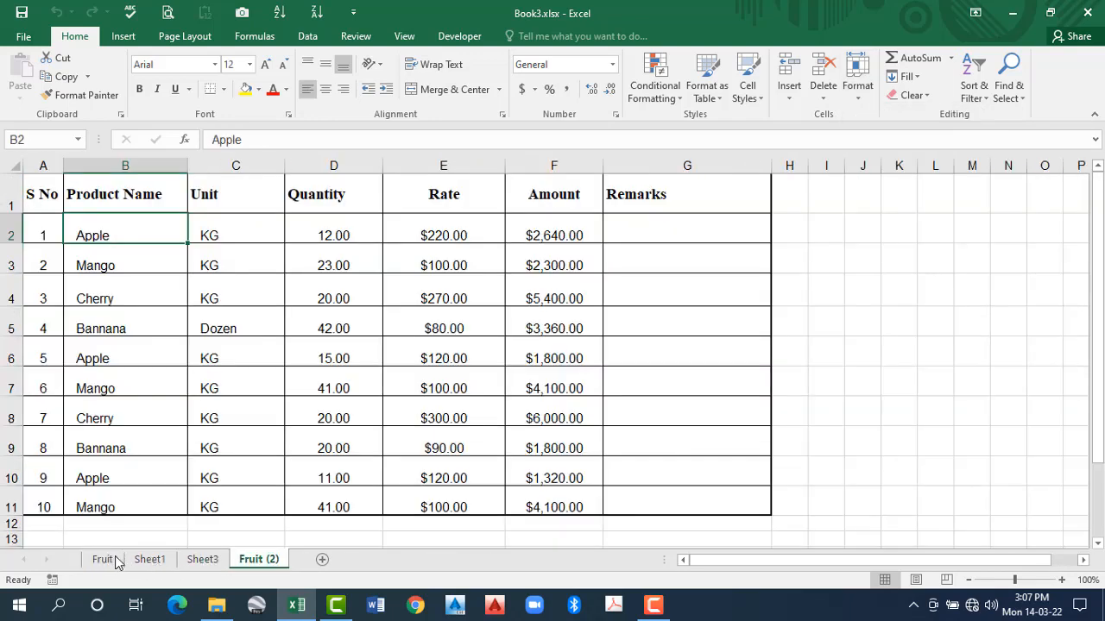
pyautogui.click(203, 560)
pyautogui.click(145, 560)
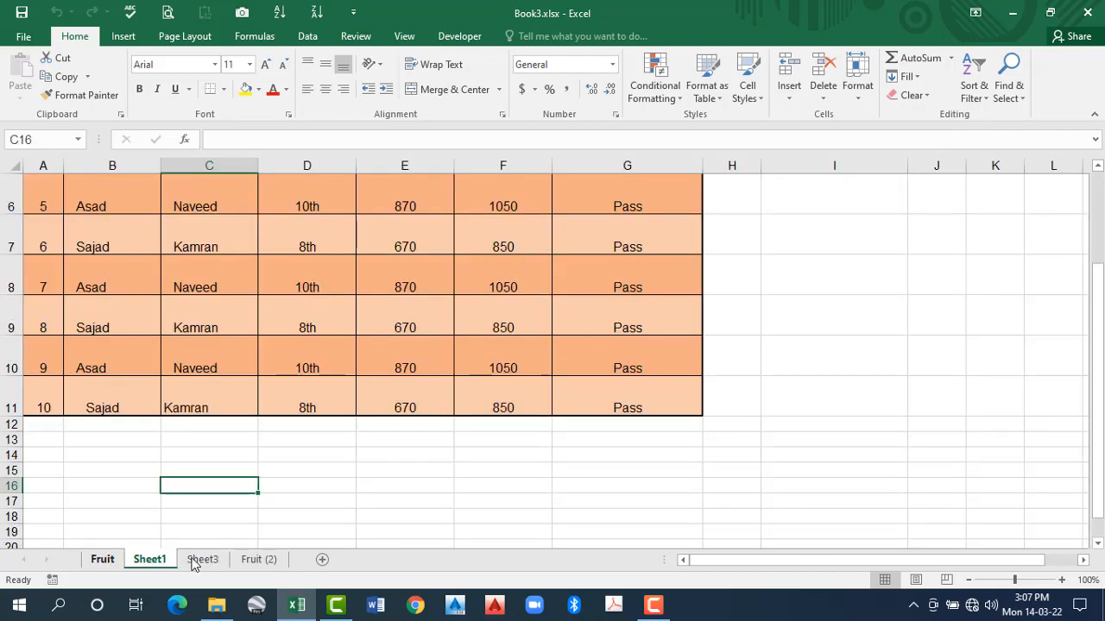
# - Set the Fruit sheet's tab colour to red
pyautogui.click(114, 562)
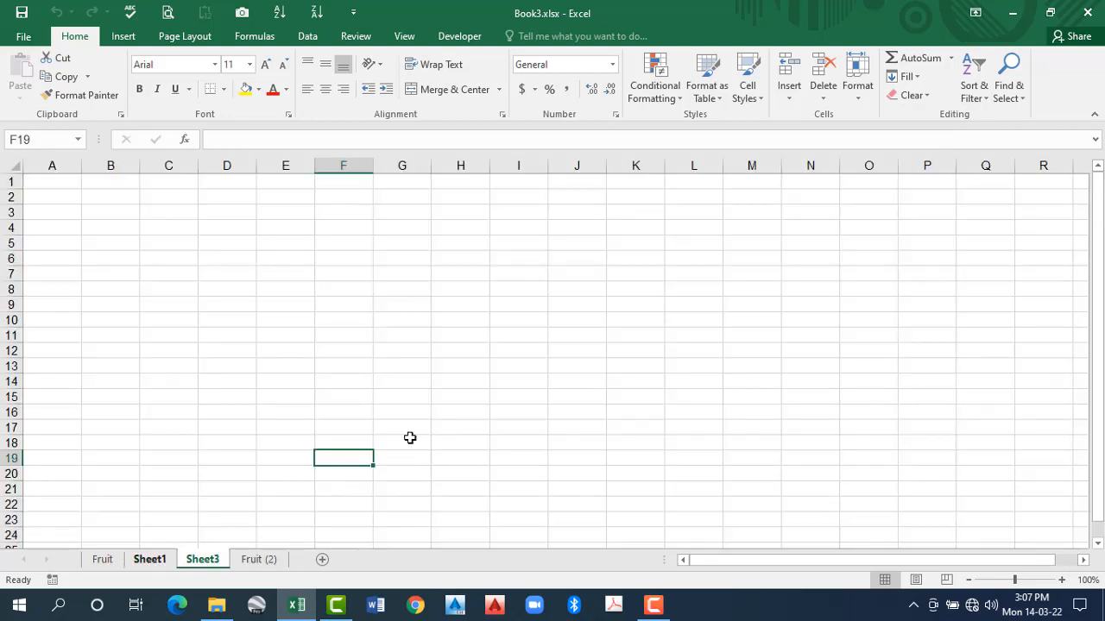
pyautogui.click(859, 91)
pyautogui.moveTo(888, 328)
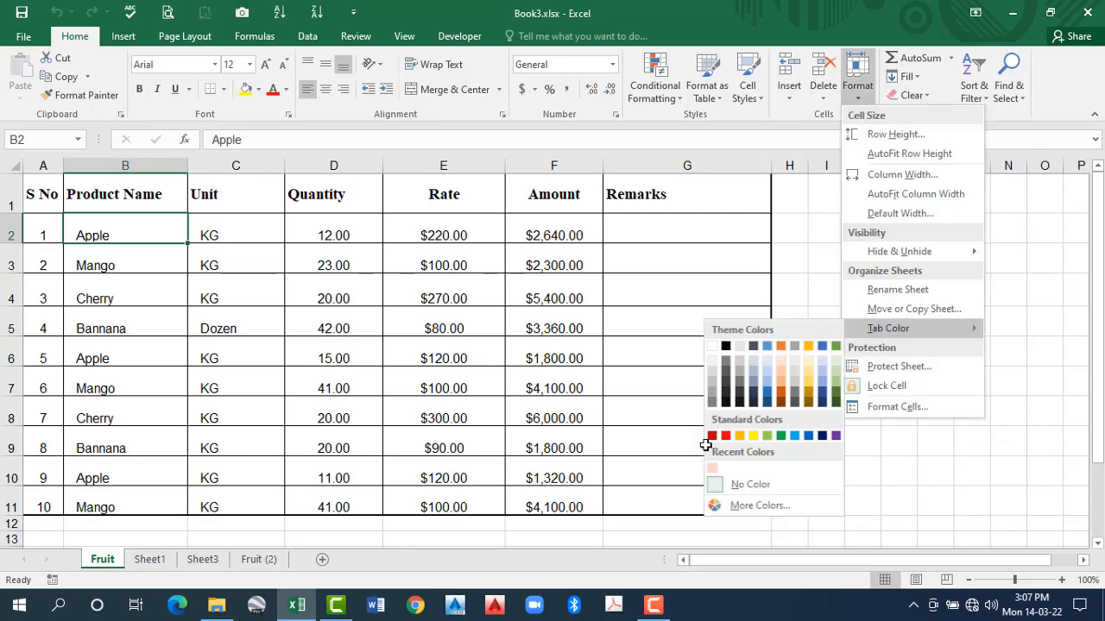
pyautogui.click(98, 575)
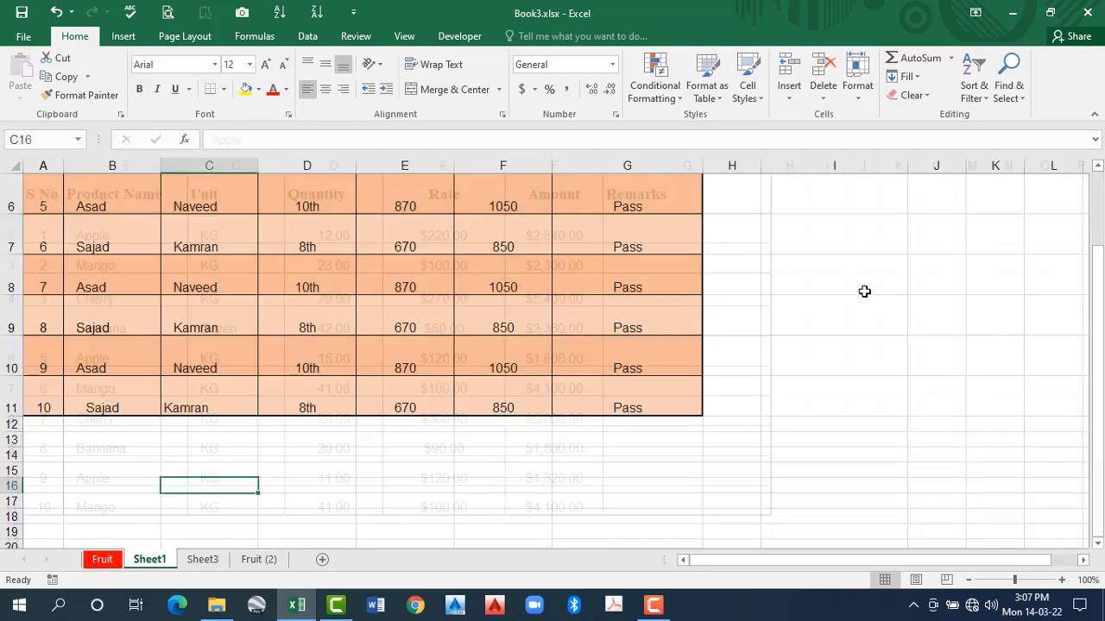
# - Set Sheet1's tab colour to yellow
pyautogui.click(857, 79)
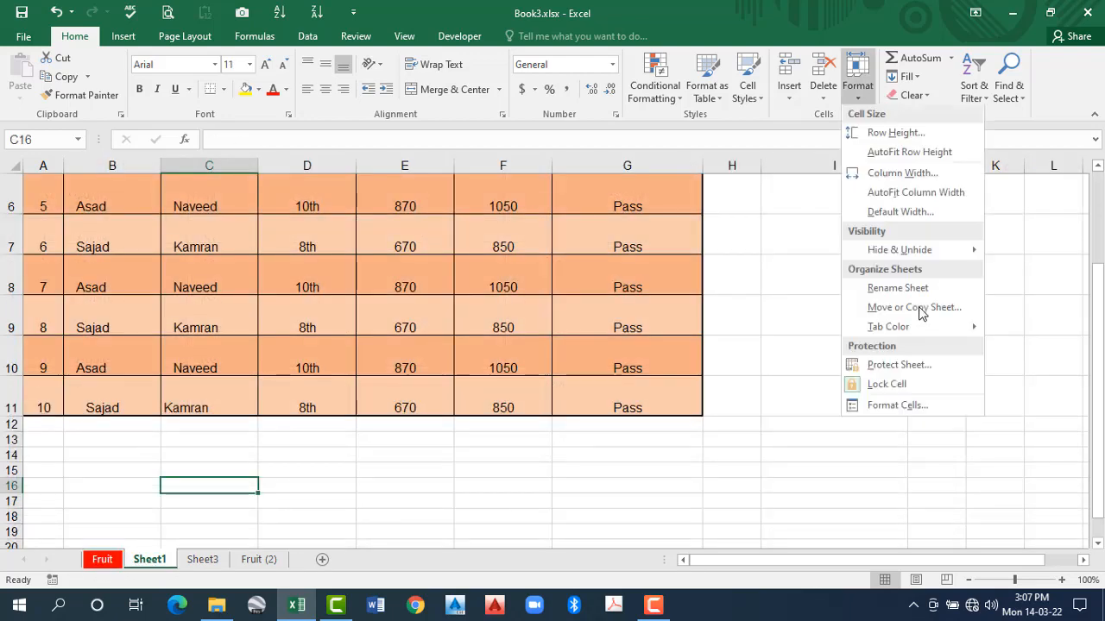
pyautogui.moveTo(906, 328)
pyautogui.click(749, 438)
# - Set Sheet3's tab colour to green
pyautogui.click(205, 561)
pyautogui.click(972, 86)
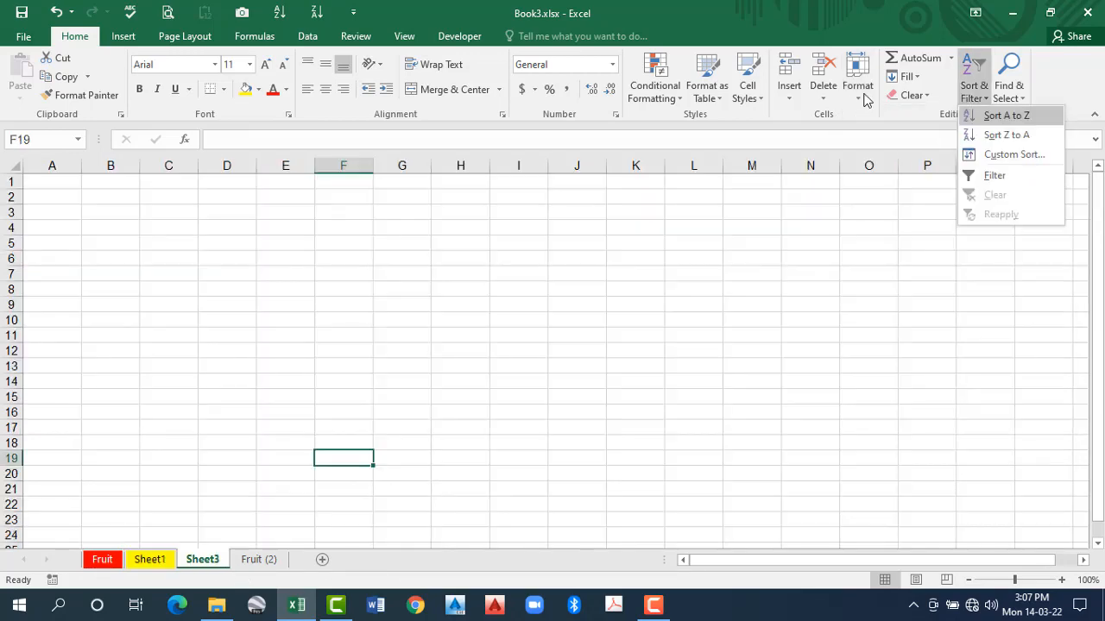
pyautogui.click(863, 96)
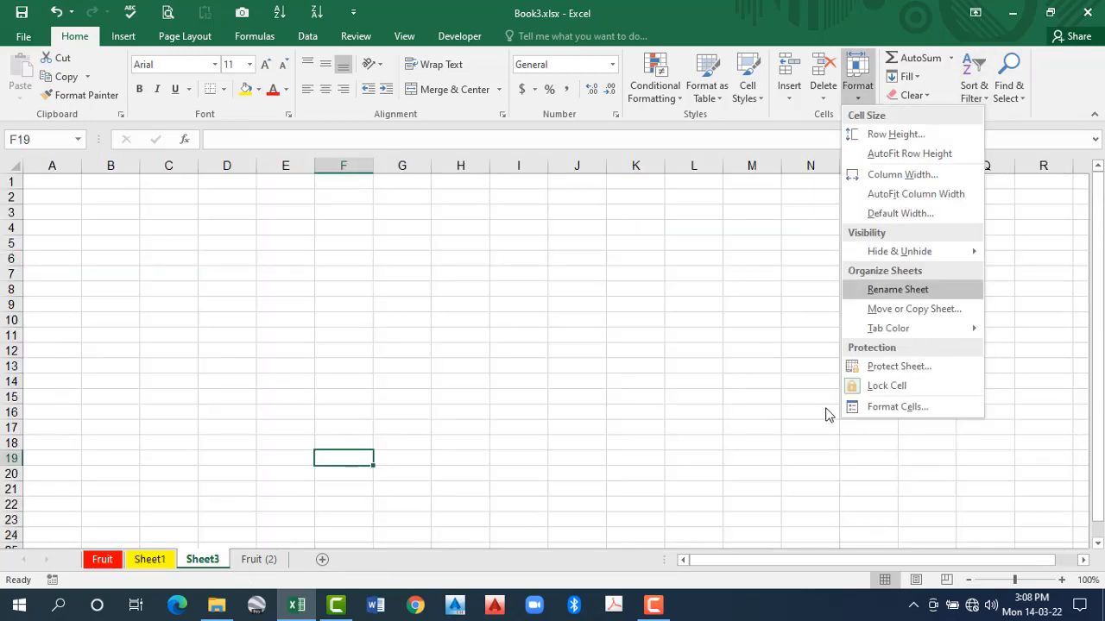
pyautogui.moveTo(919, 330)
pyautogui.click(778, 436)
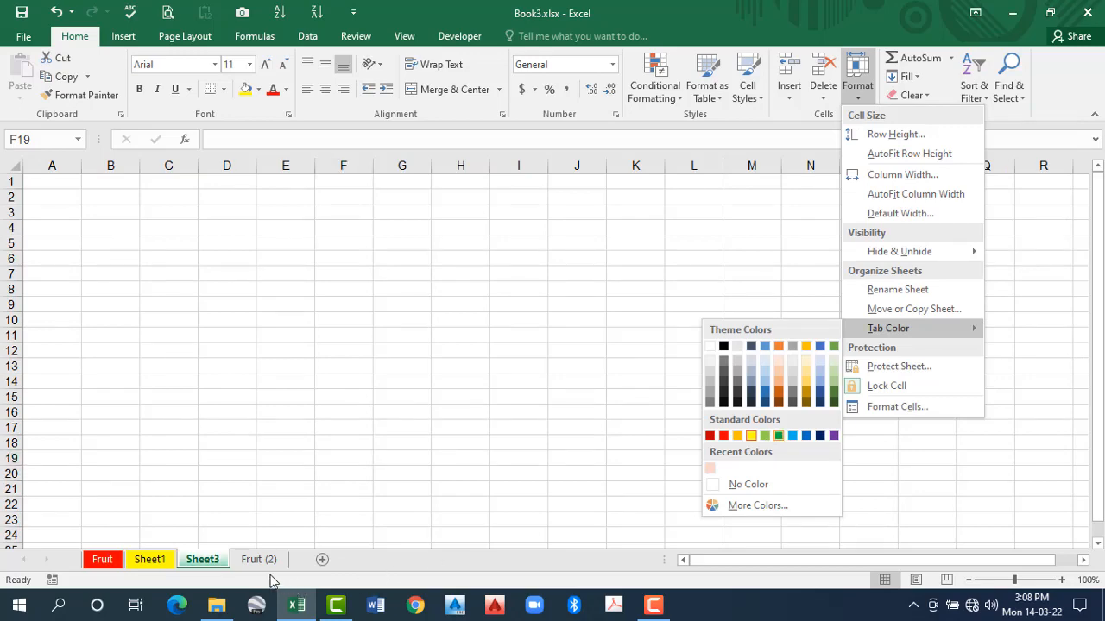
# - Set the Fruit (2) sheet's tab colour to light blue and view the coloured tabs of the other sheets
pyautogui.click(866, 103)
pyautogui.click(156, 563)
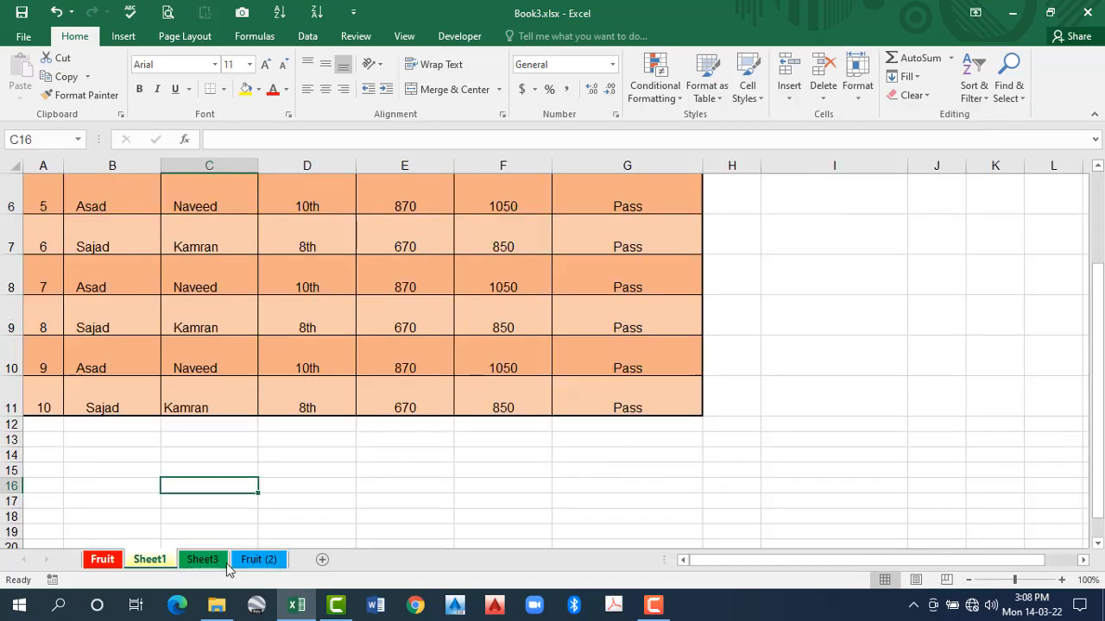
pyautogui.click(111, 562)
pyautogui.click(187, 562)
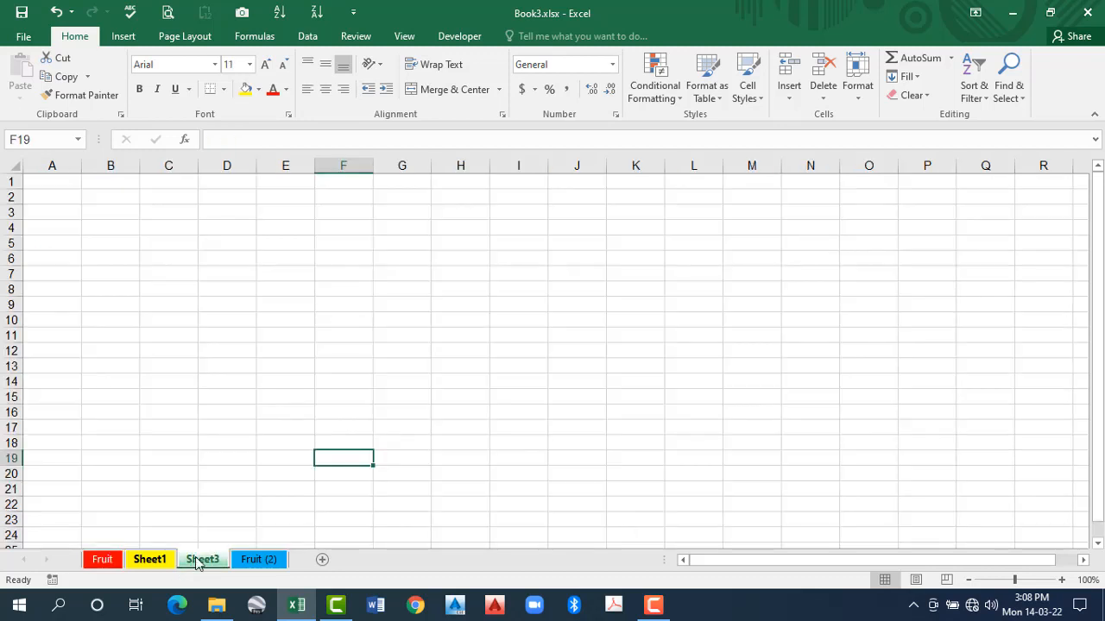
# - Look at Sheet3's tab colour palette and at the visibility, organizing and protection options for sheets
pyautogui.rightClick(191, 561)
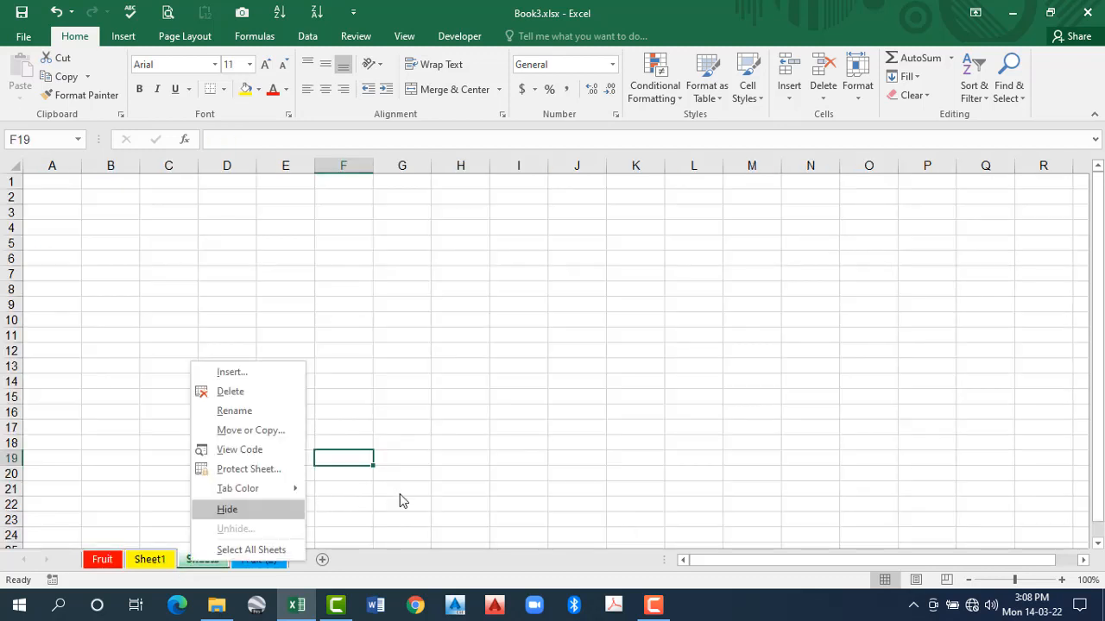
pyautogui.moveTo(276, 488)
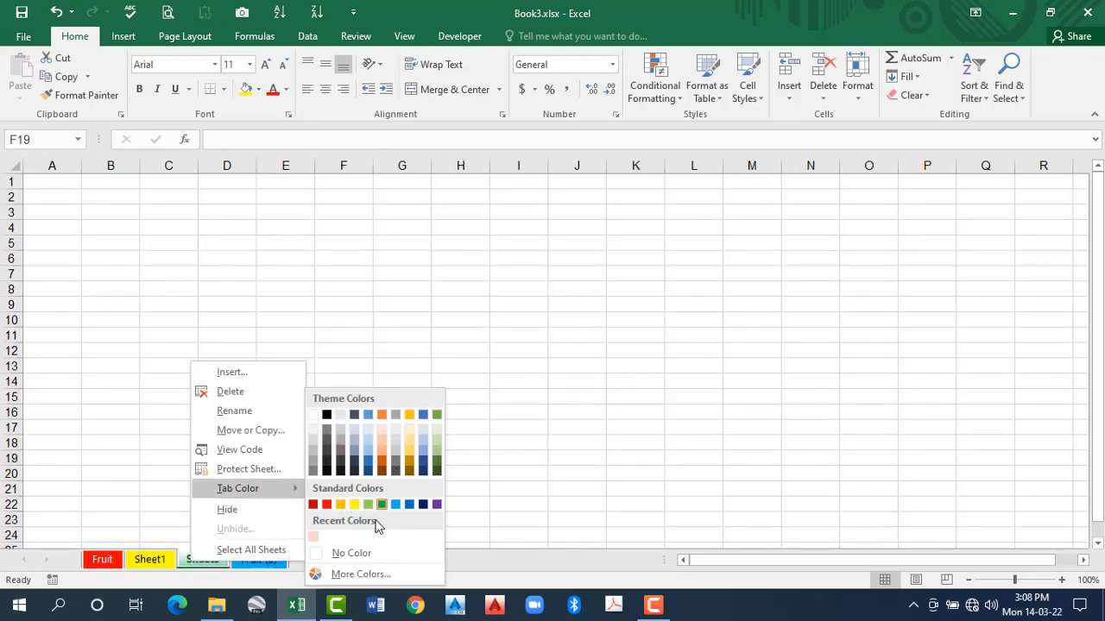
pyautogui.click(857, 80)
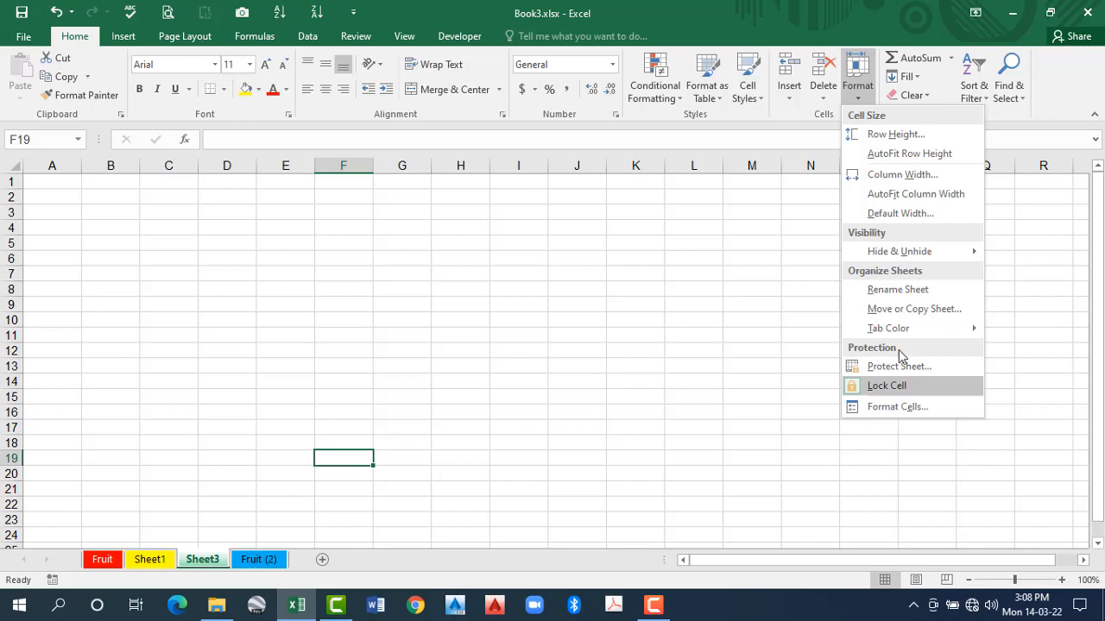
pyautogui.moveTo(928, 251)
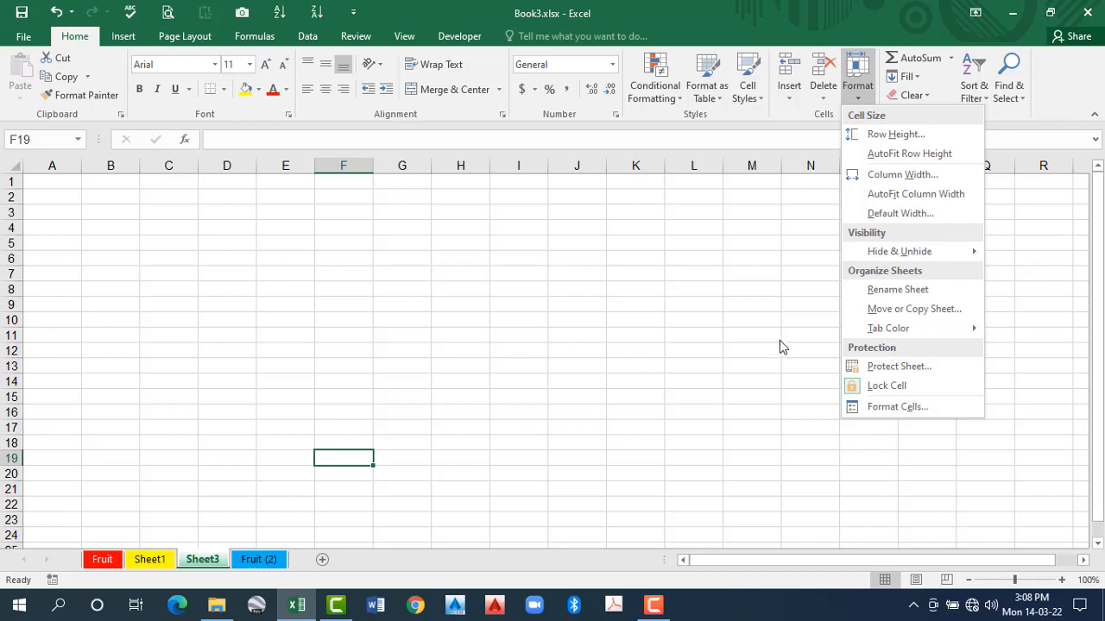
pyautogui.click(448, 319)
pyautogui.click(443, 319)
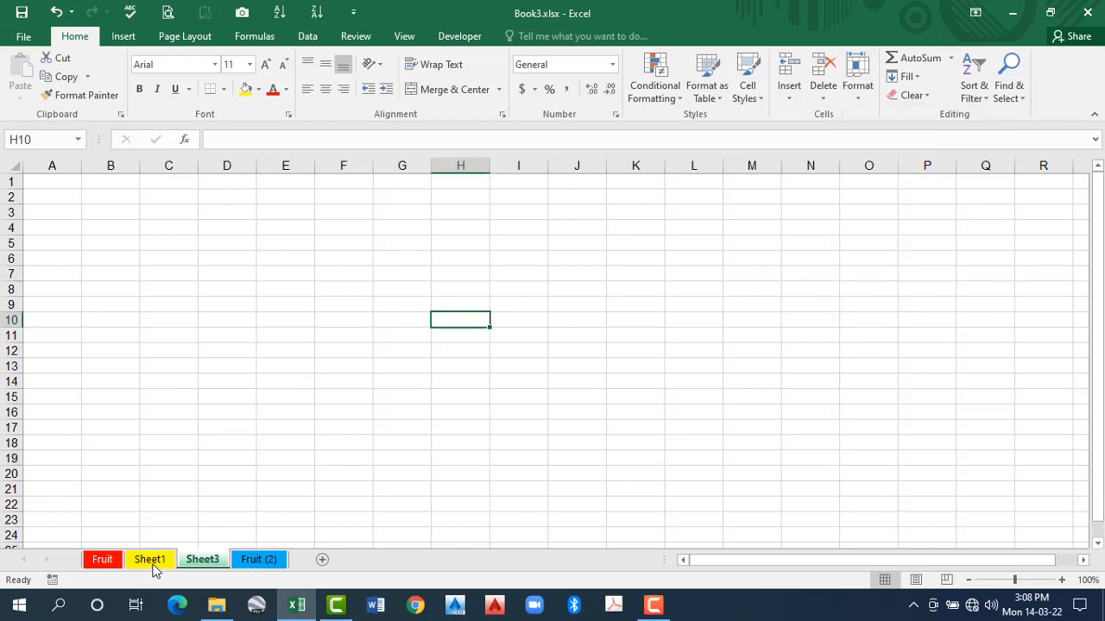
# - Open the sheet protection settings for the Fruit sheet and disallow formatting cells and inserting rows
pyautogui.click(150, 560)
pyautogui.click(113, 561)
pyautogui.click(371, 353)
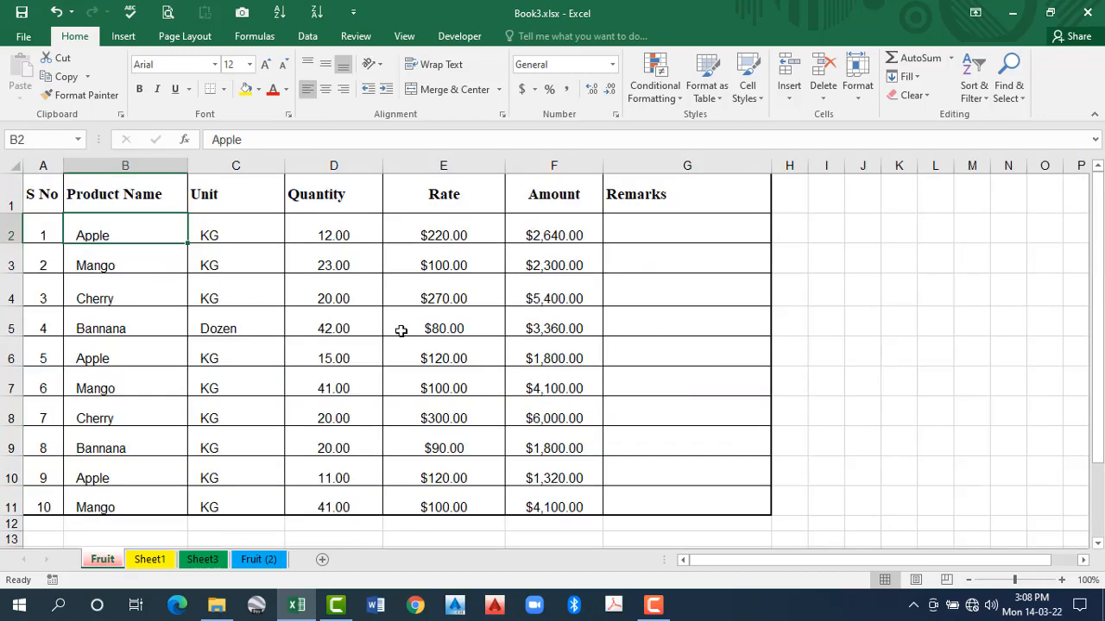
pyautogui.click(856, 85)
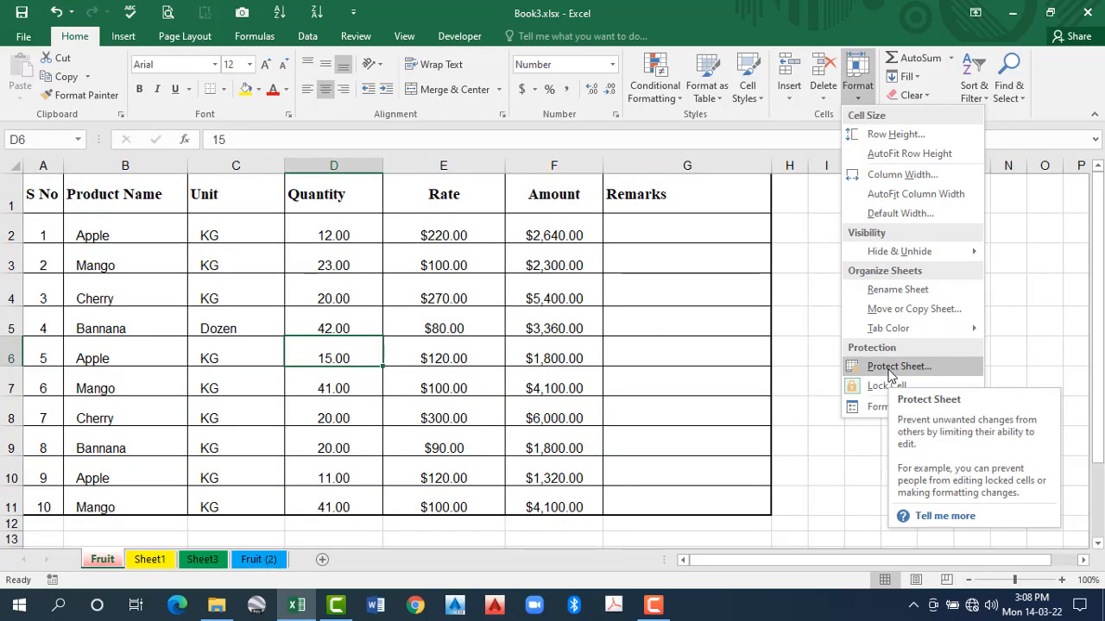
pyautogui.click(890, 367)
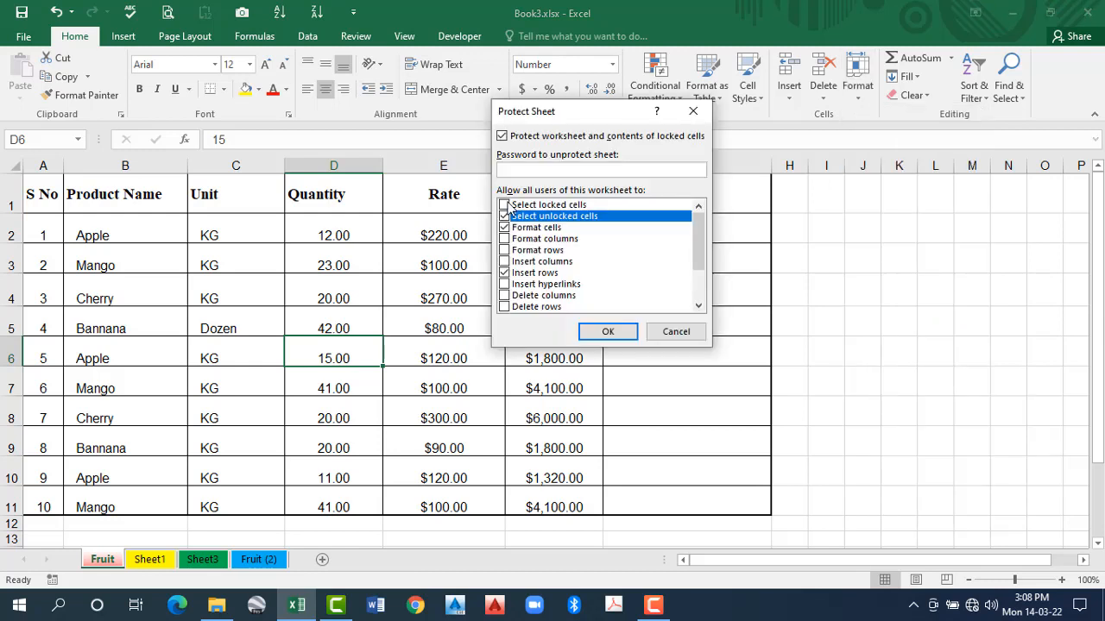
pyautogui.click(504, 228)
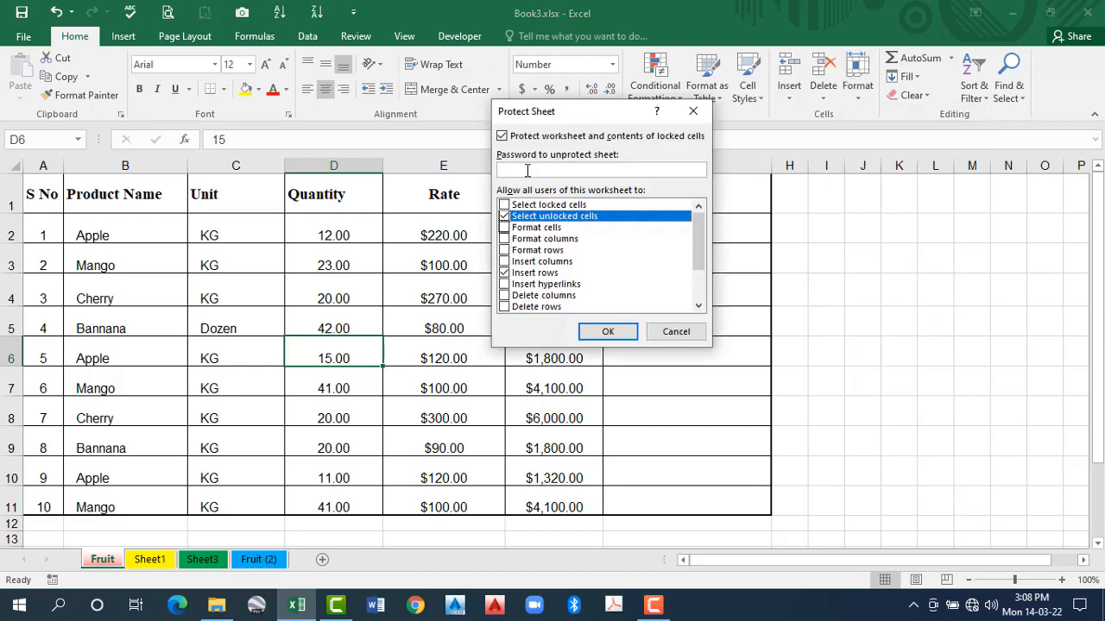
pyautogui.click(504, 273)
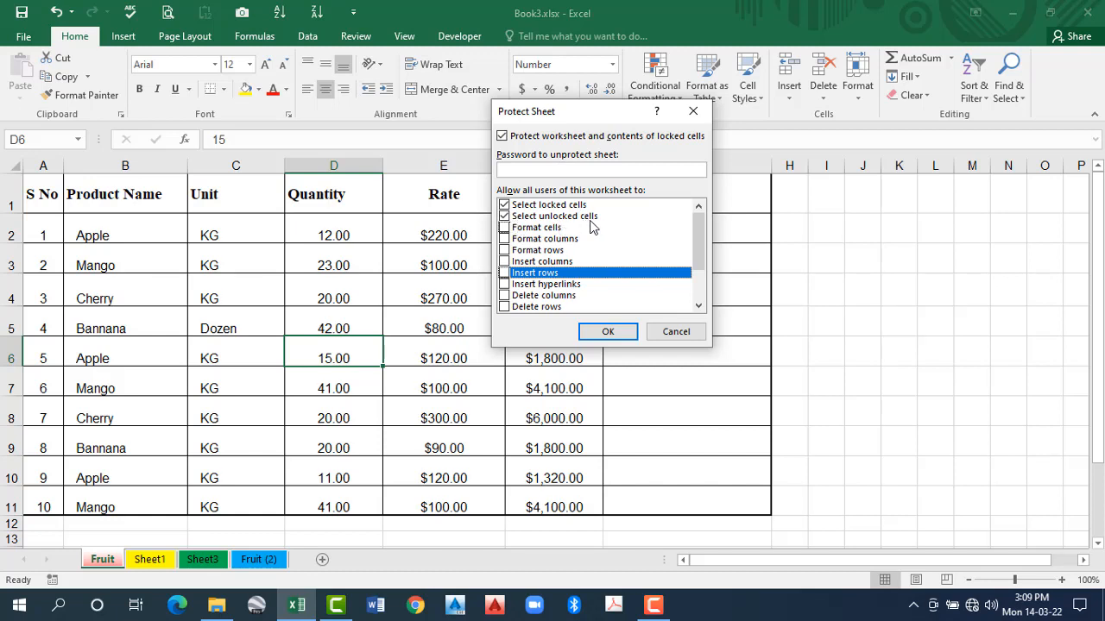
pyautogui.click(505, 228)
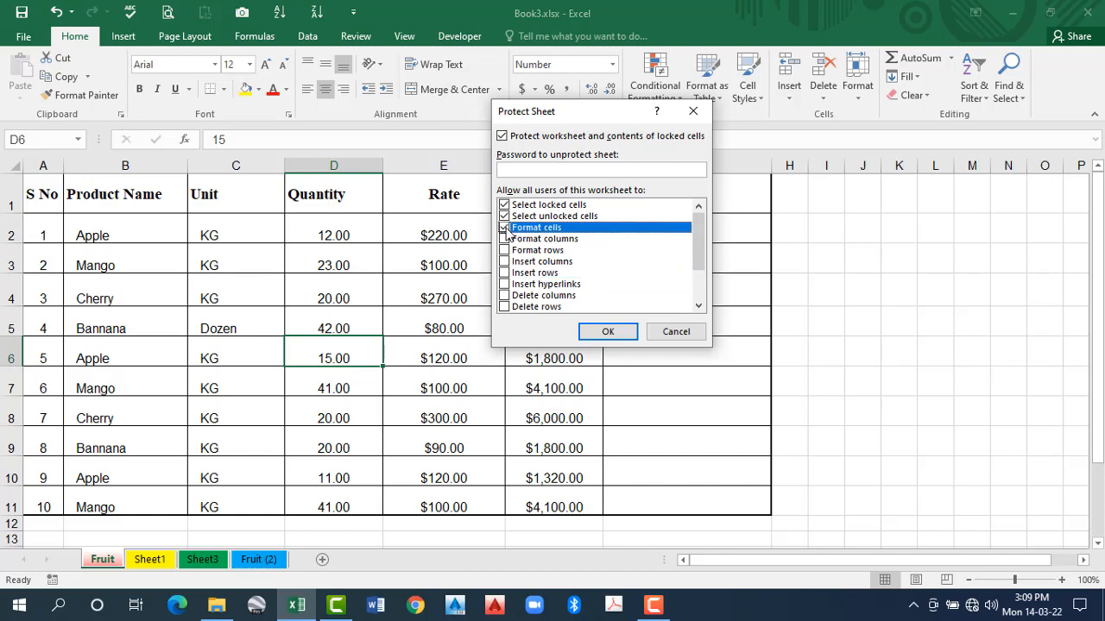
pyautogui.click(505, 228)
# - Review the remaining permissions, disallow selecting locked cells, and protect the Fruit sheet without a password
pyautogui.click(701, 293)
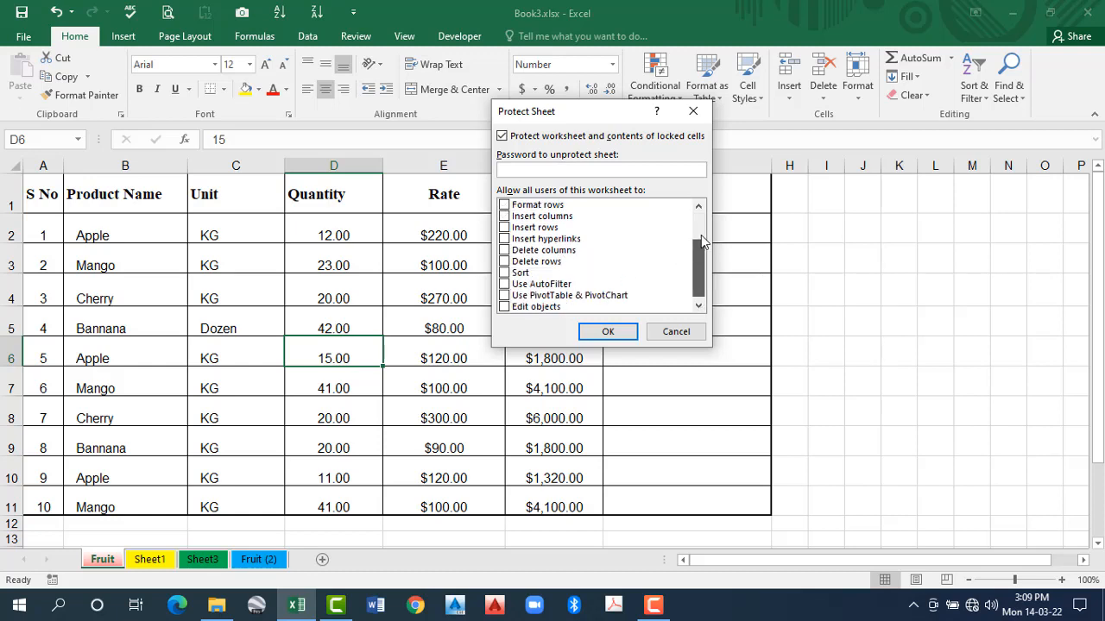
pyautogui.scroll(1, 703, 285)
pyautogui.scroll(-2, 527, 269)
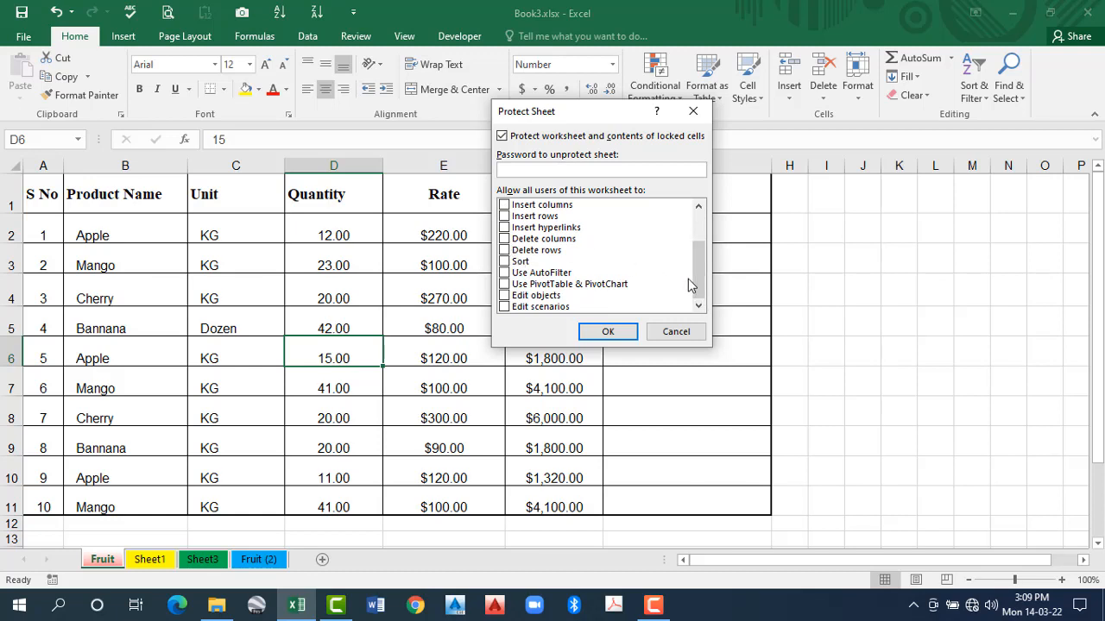
pyautogui.scroll(2, 505, 250)
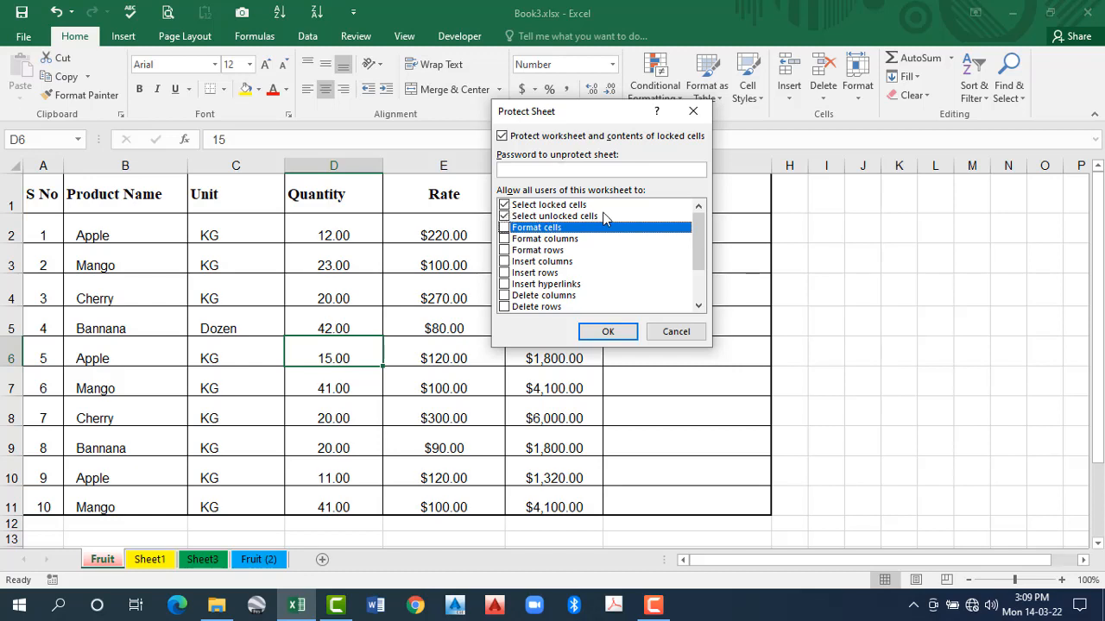
pyautogui.click(506, 205)
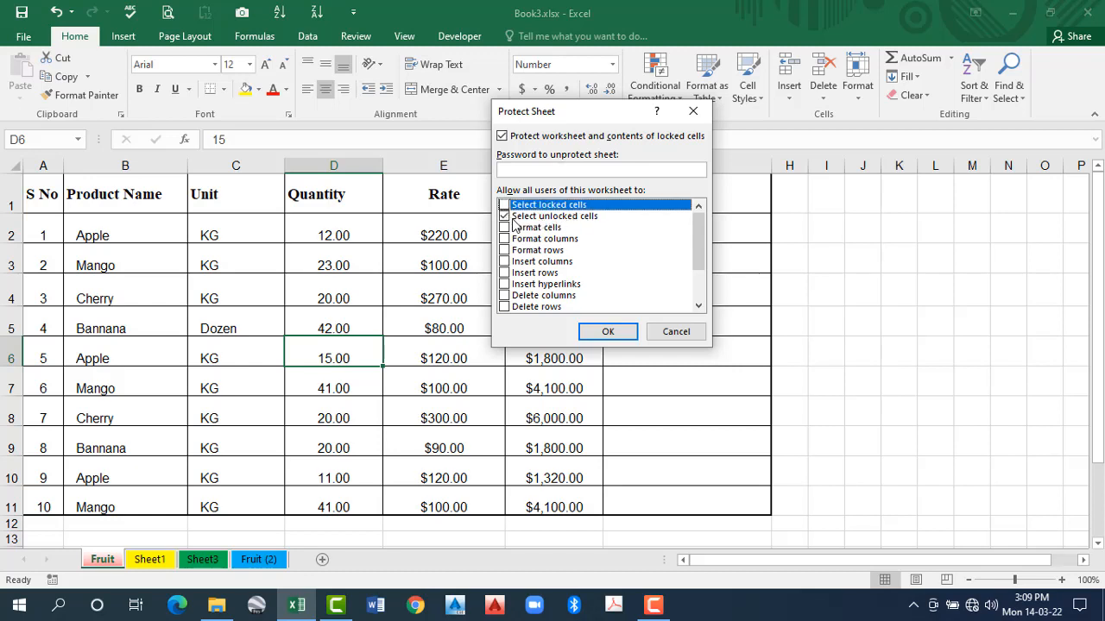
pyautogui.click(609, 333)
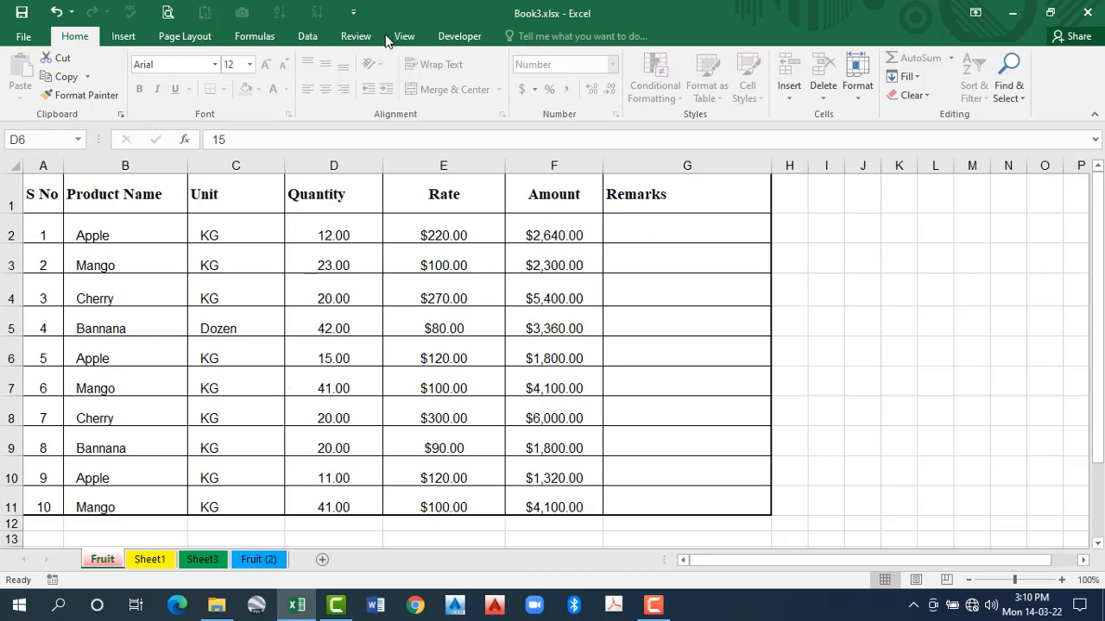
# - Unprotect the Fruit sheet and unlock the data cells A2:G11
pyautogui.click(856, 86)
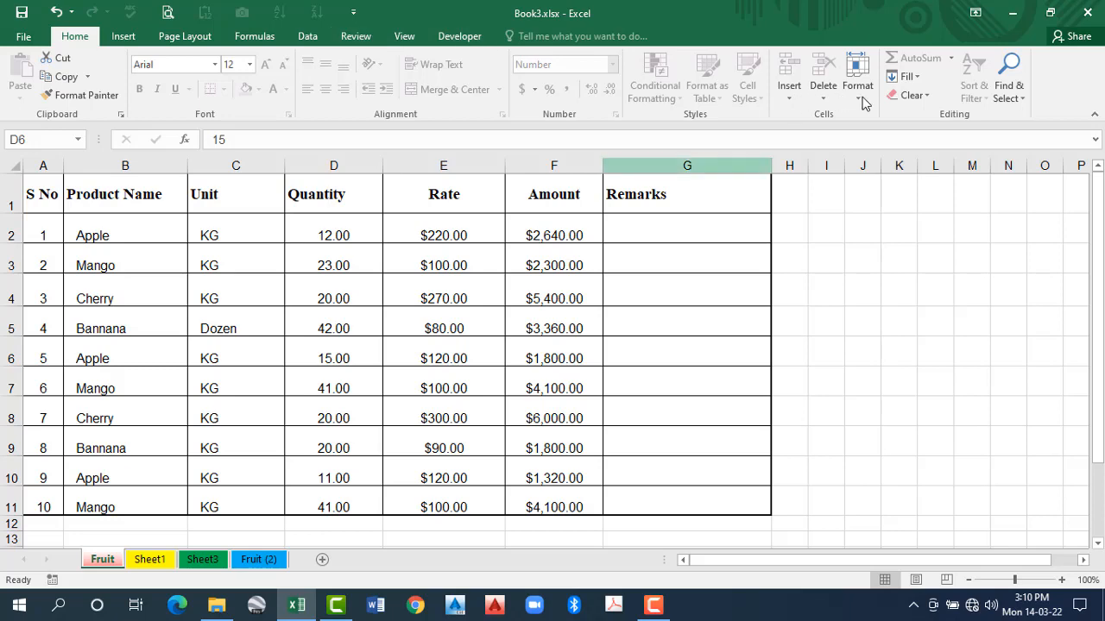
pyautogui.click(894, 364)
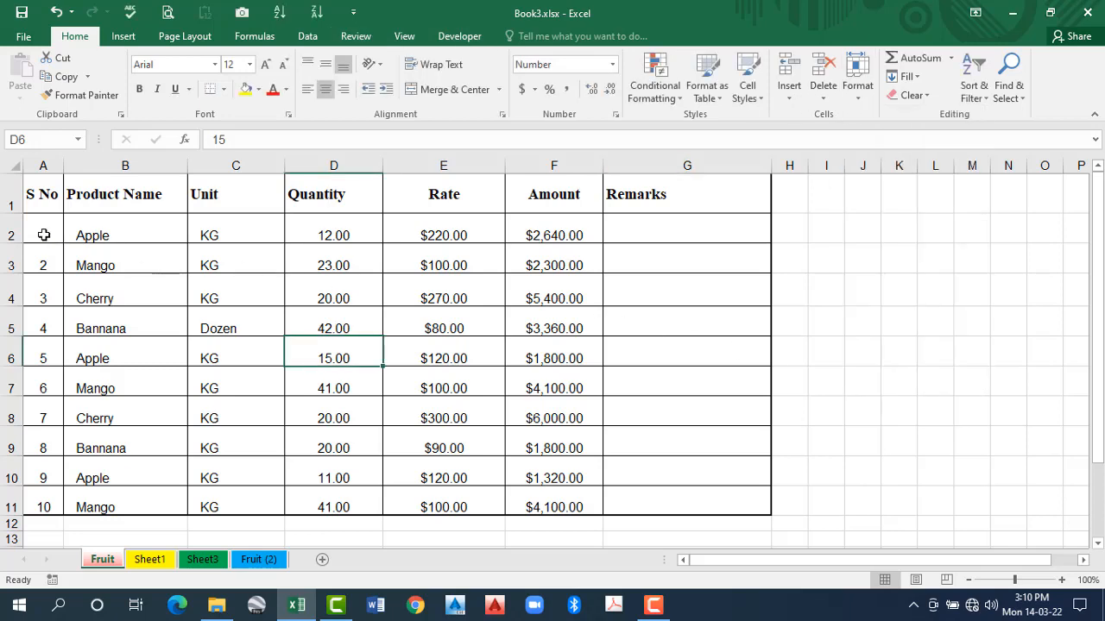
pyautogui.moveTo(45, 235); pyautogui.dragTo(703, 503)
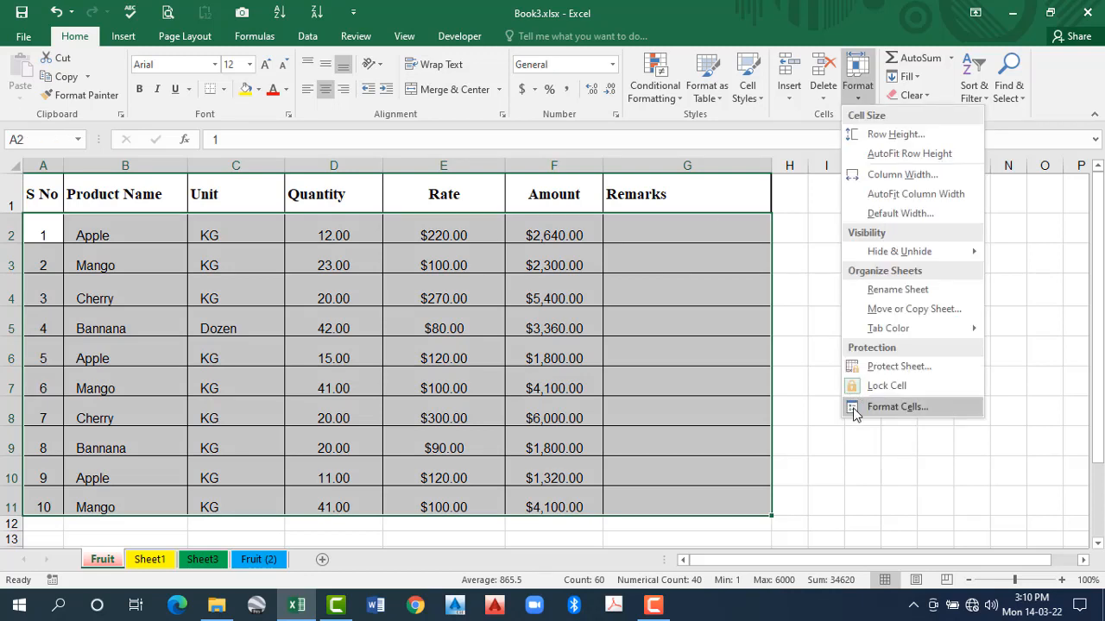
pyautogui.click(854, 389)
pyautogui.click(585, 309)
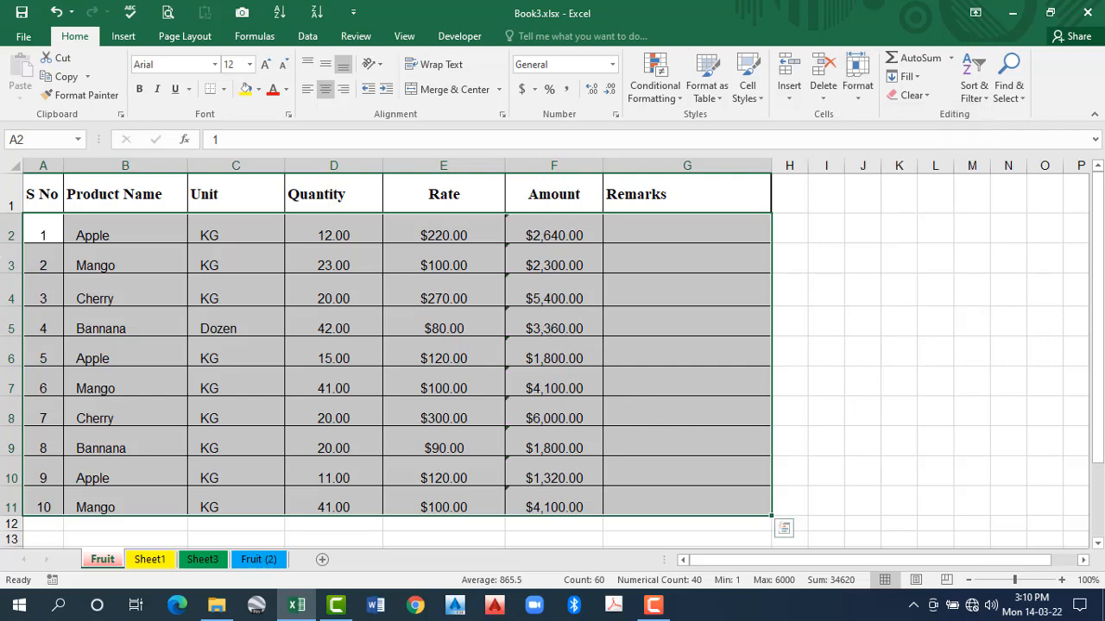
# - Protect the Fruit sheet without a password, allowing only the selection of unlocked cells
pyautogui.moveTo(45, 235); pyautogui.dragTo(639, 500)
pyautogui.click(867, 93)
pyautogui.click(919, 370)
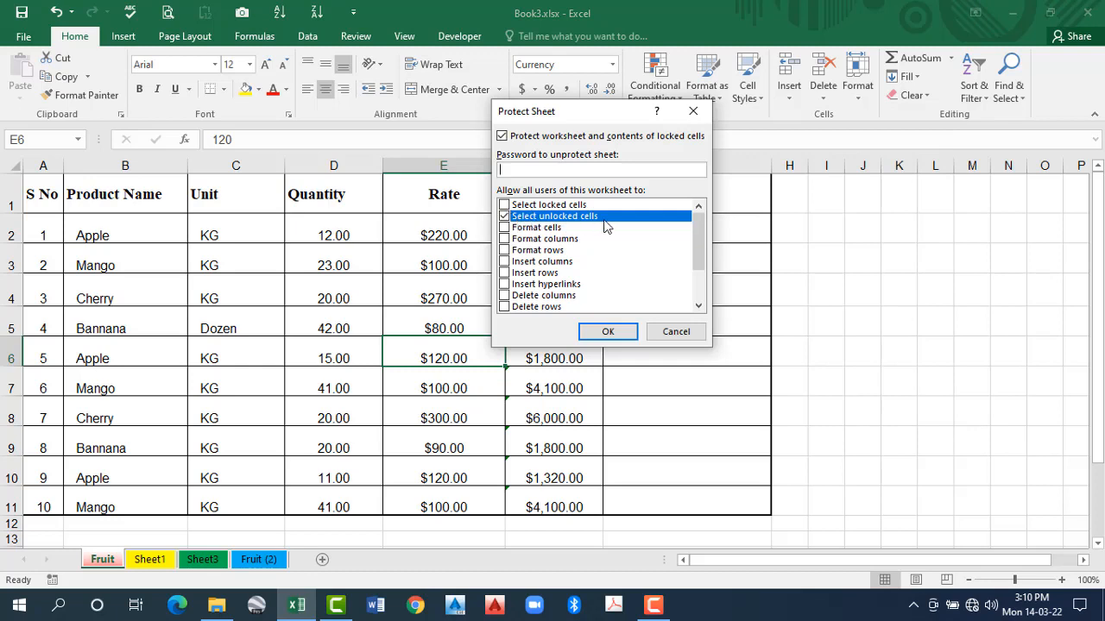
pyautogui.click(608, 332)
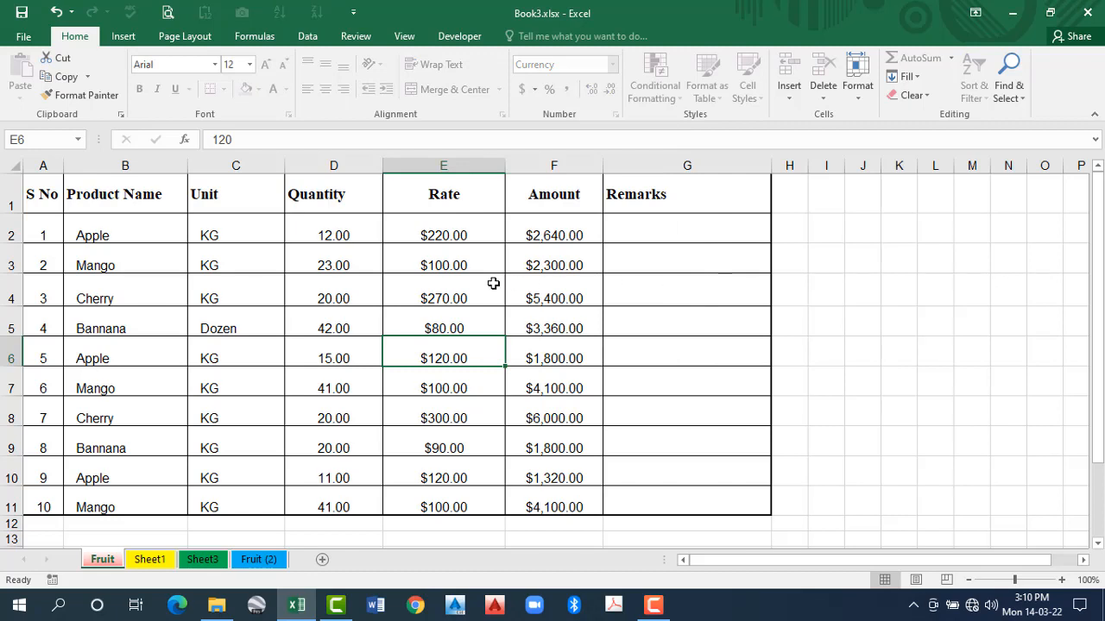
# - Test cell selection in the Quantity and Unit columns and examine the area below the table on the protected sheet
pyautogui.click(357, 297)
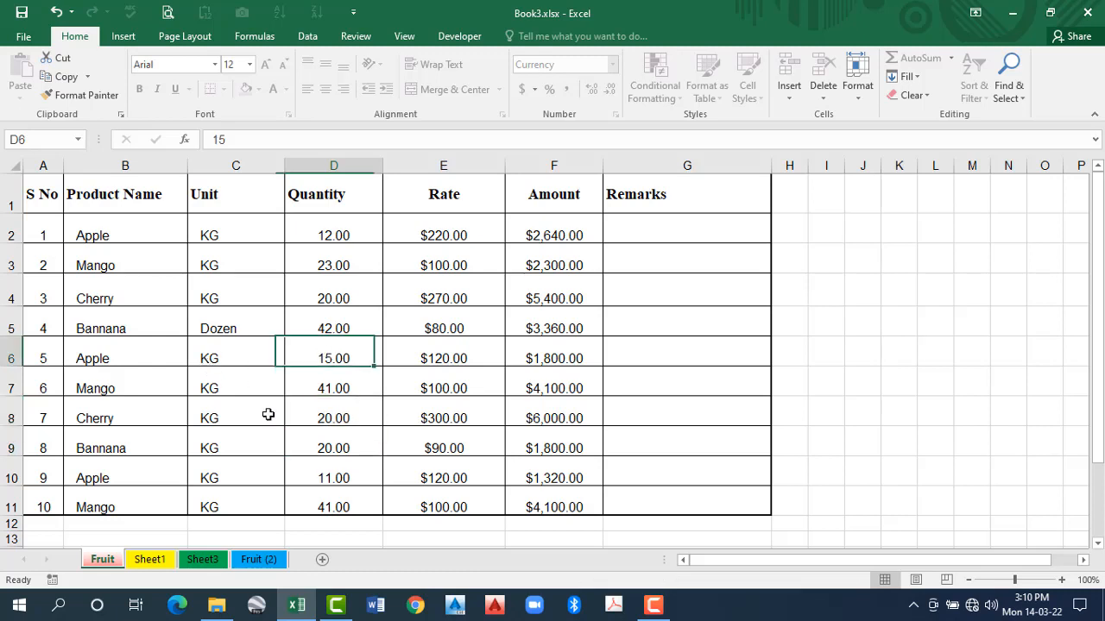
pyautogui.press('Up')
pyautogui.press('Up')
pyautogui.press('Up')
pyautogui.click(333, 411)
pyautogui.click(255, 471)
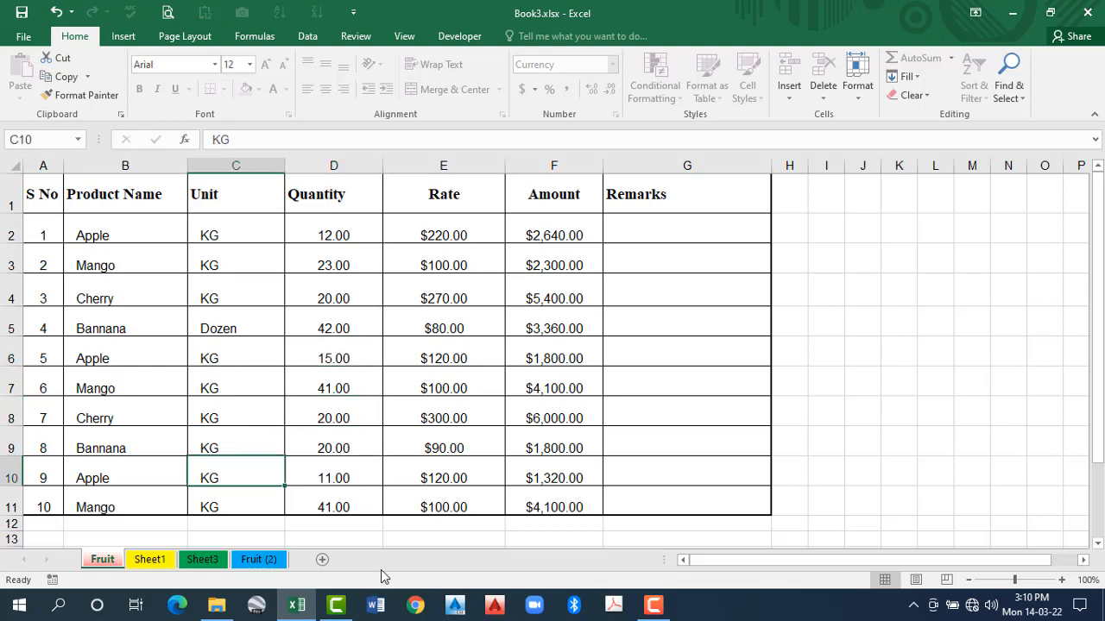
pyautogui.click(354, 510)
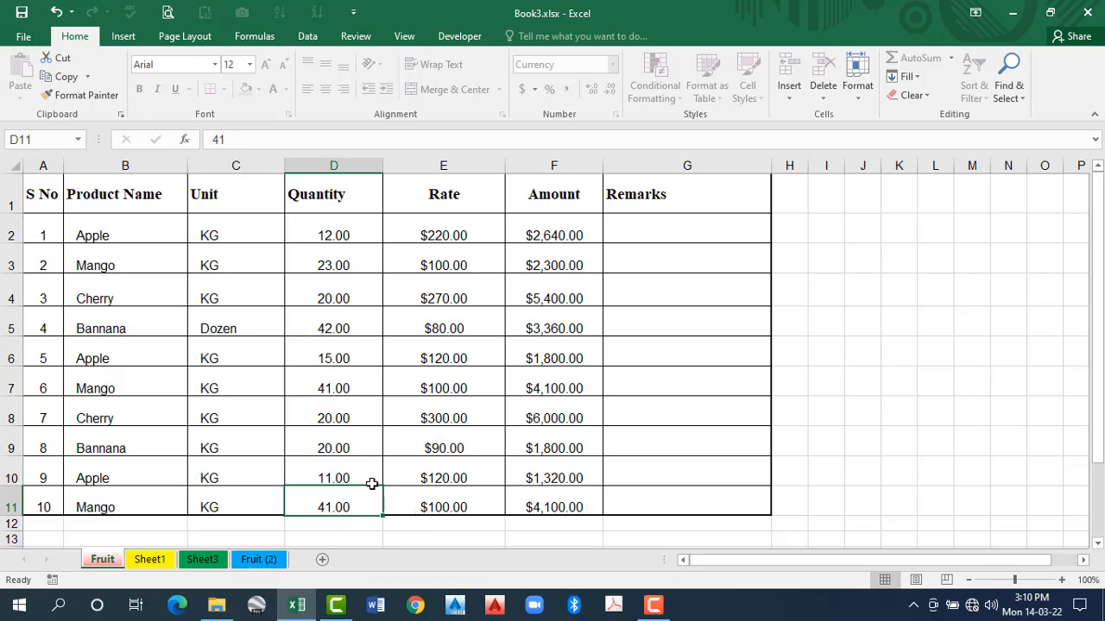
pyautogui.scroll(-1, 380, 476)
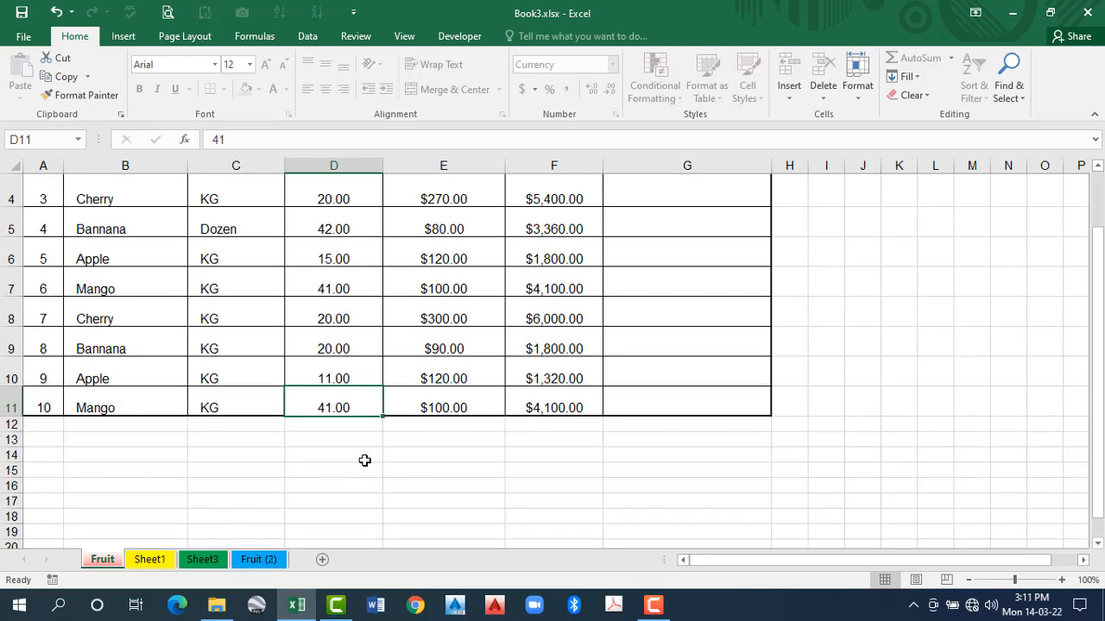
pyautogui.scroll(1, 369, 435)
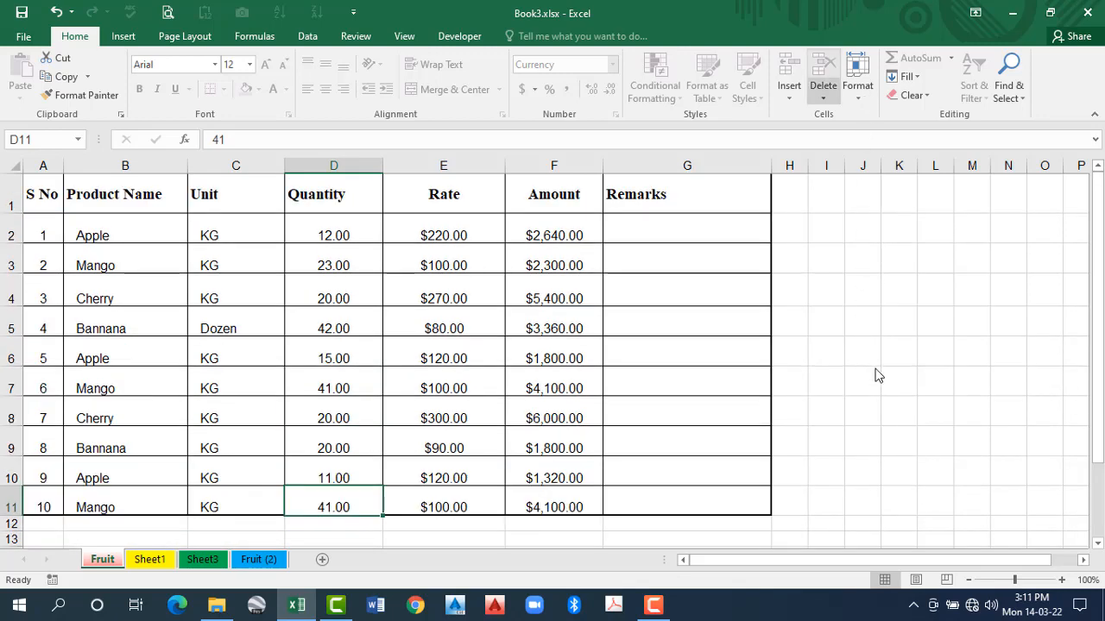
# - Unprotect the Fruit sheet and protect it again without a password, additionally allowing Format cells and Insert columns
pyautogui.hotkey('alt', 'h')
pyautogui.press('o')
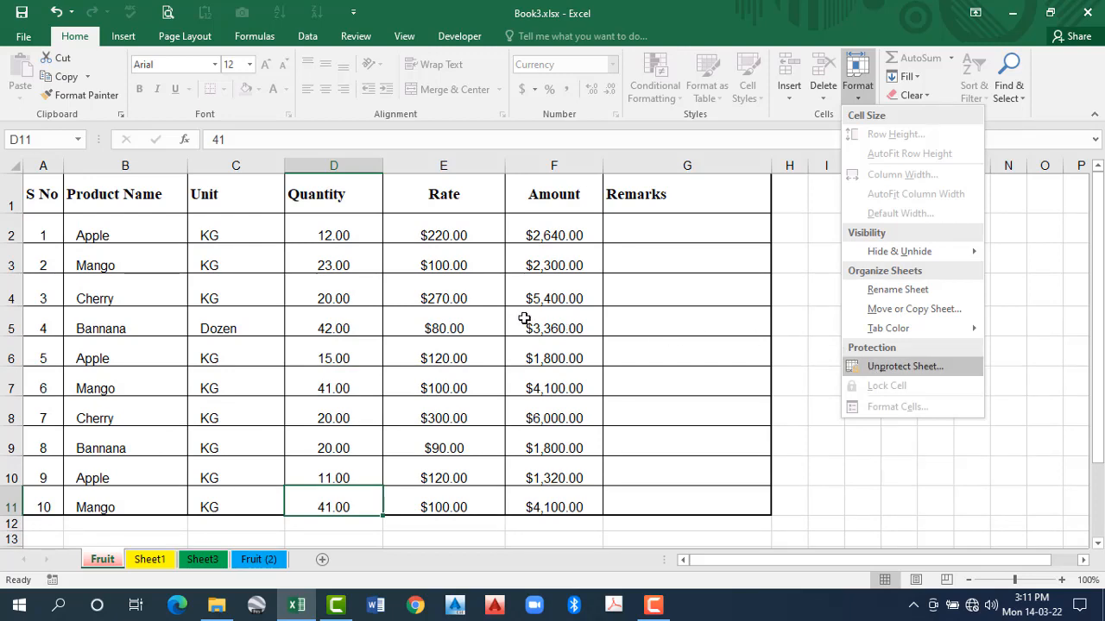
pyautogui.press('p')
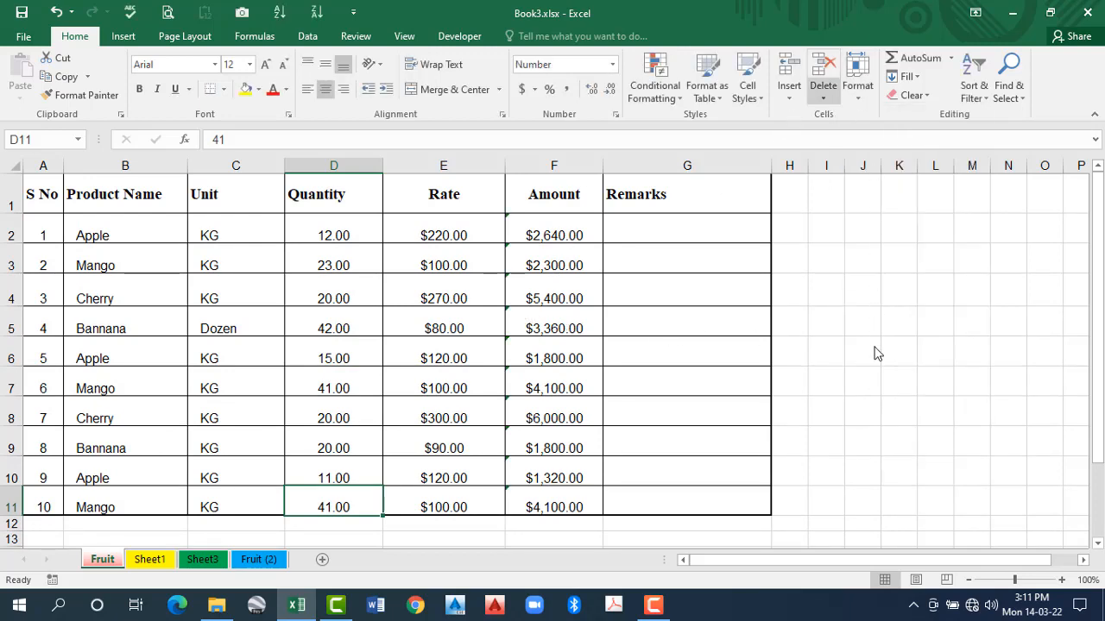
pyautogui.hotkey('alt', 'h')
pyautogui.press('o')
pyautogui.press('p')
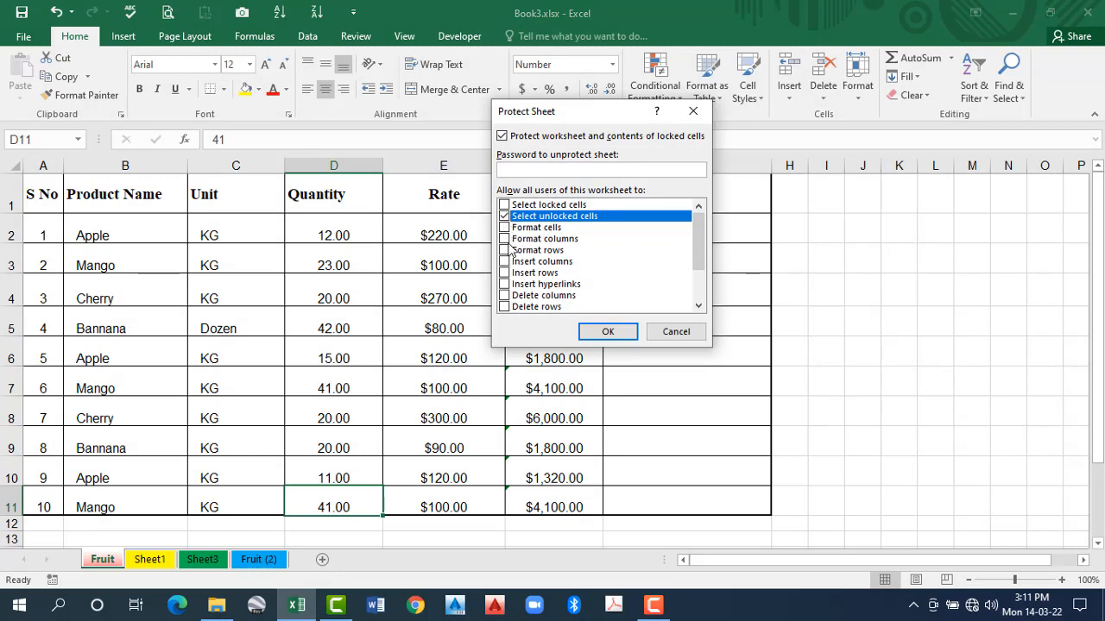
pyautogui.click(507, 229)
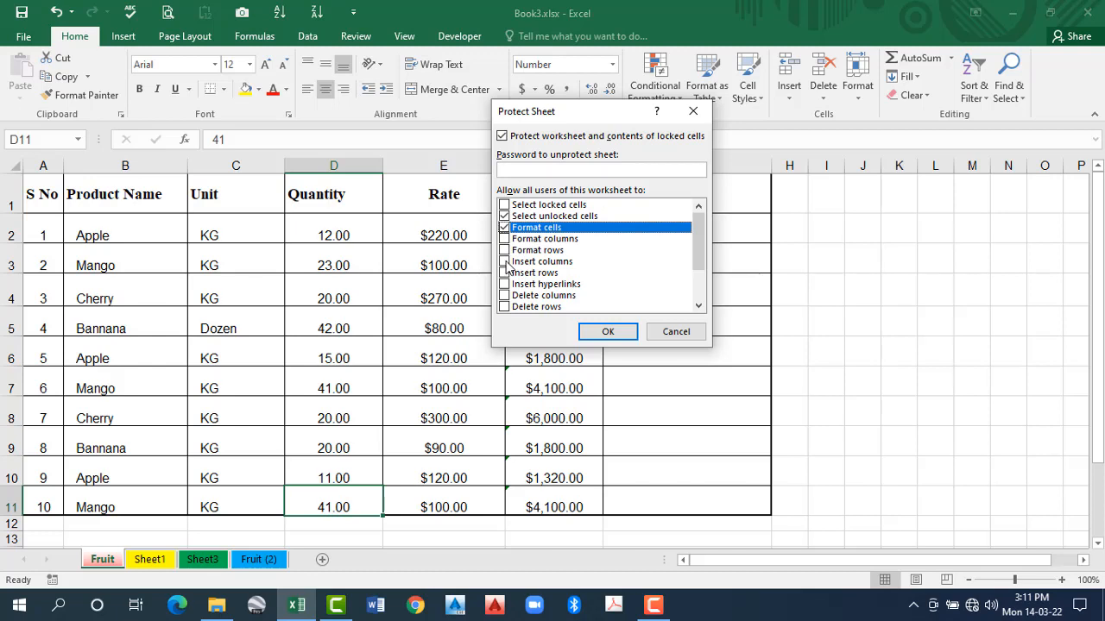
pyautogui.click(505, 263)
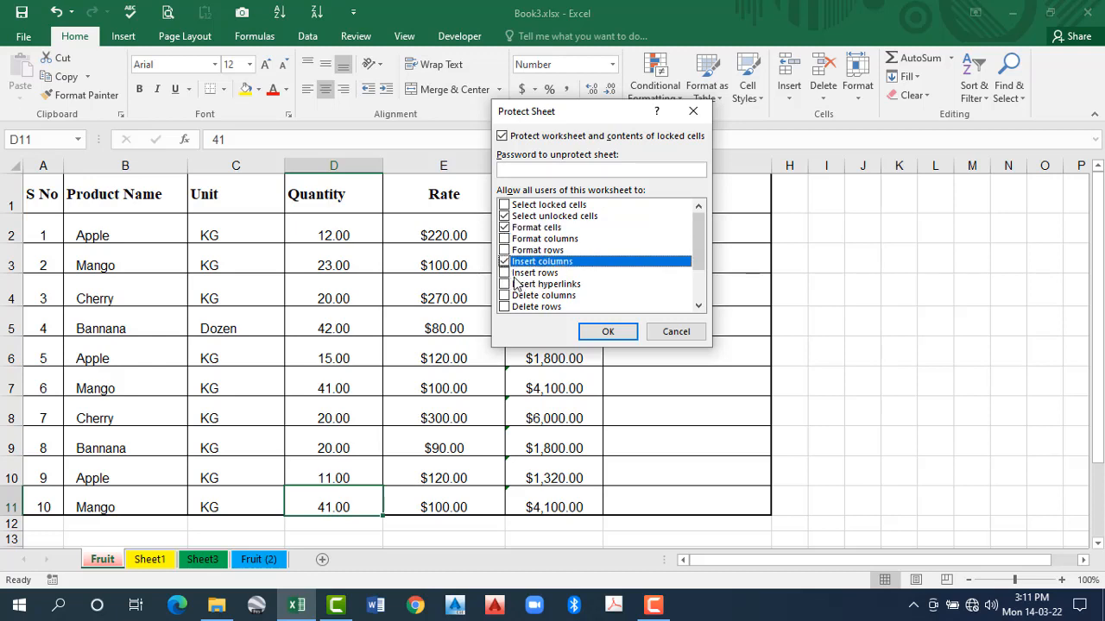
pyautogui.click(606, 332)
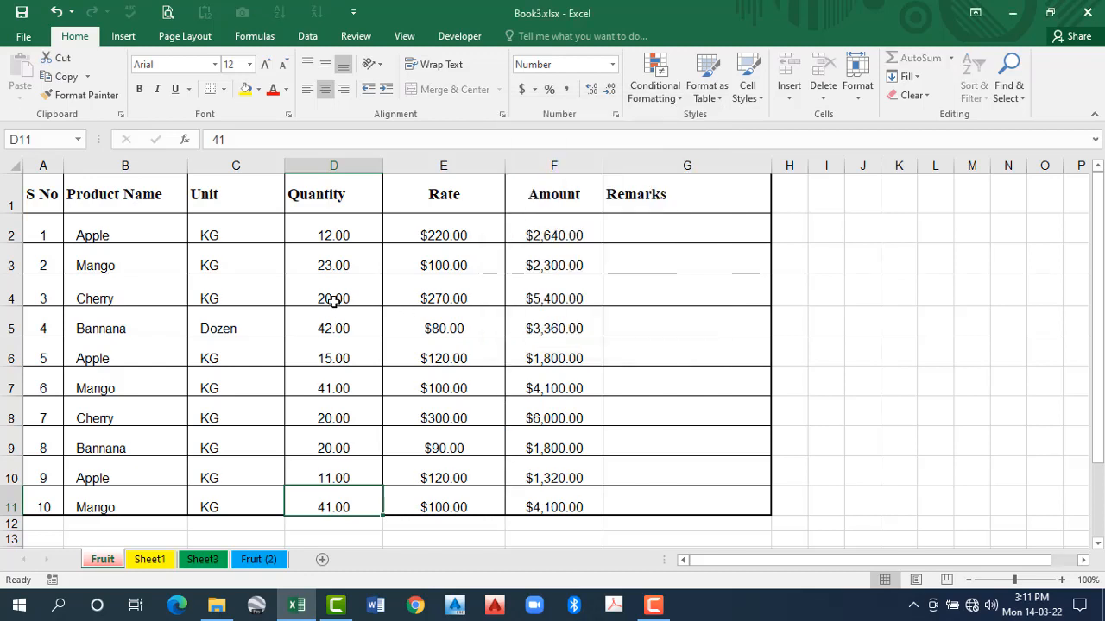
# - Preview a dark fill colour on the rate cell E5 and set the cell to No Fill
pyautogui.press('Tab')
pyautogui.press('Tab')
pyautogui.press('Down')
pyautogui.press('Down')
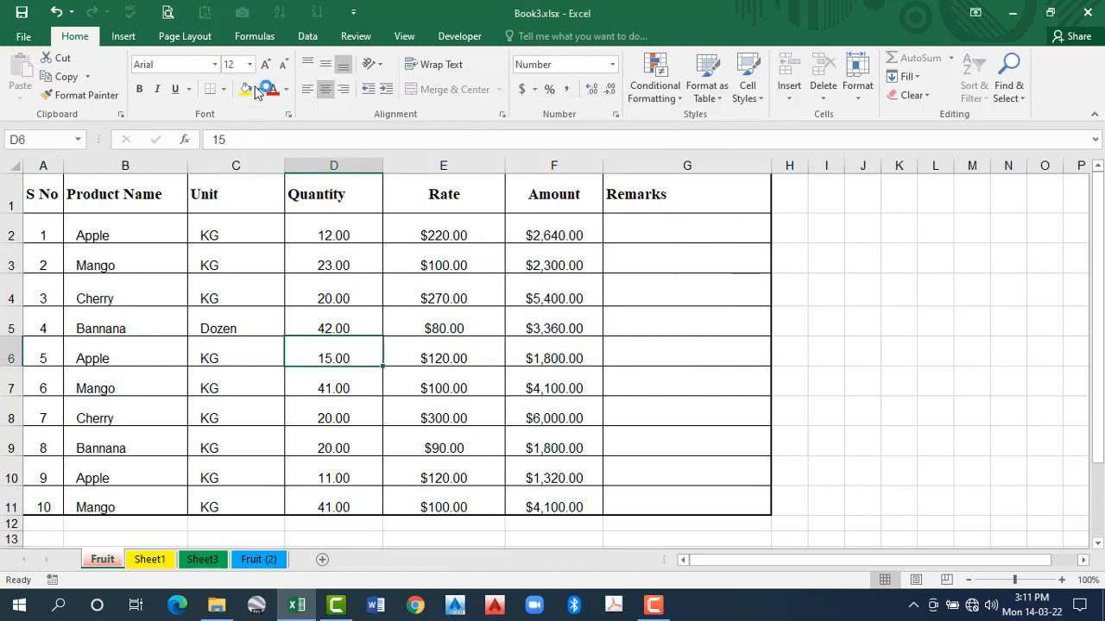
pyautogui.press('Up')
pyautogui.press('Right')
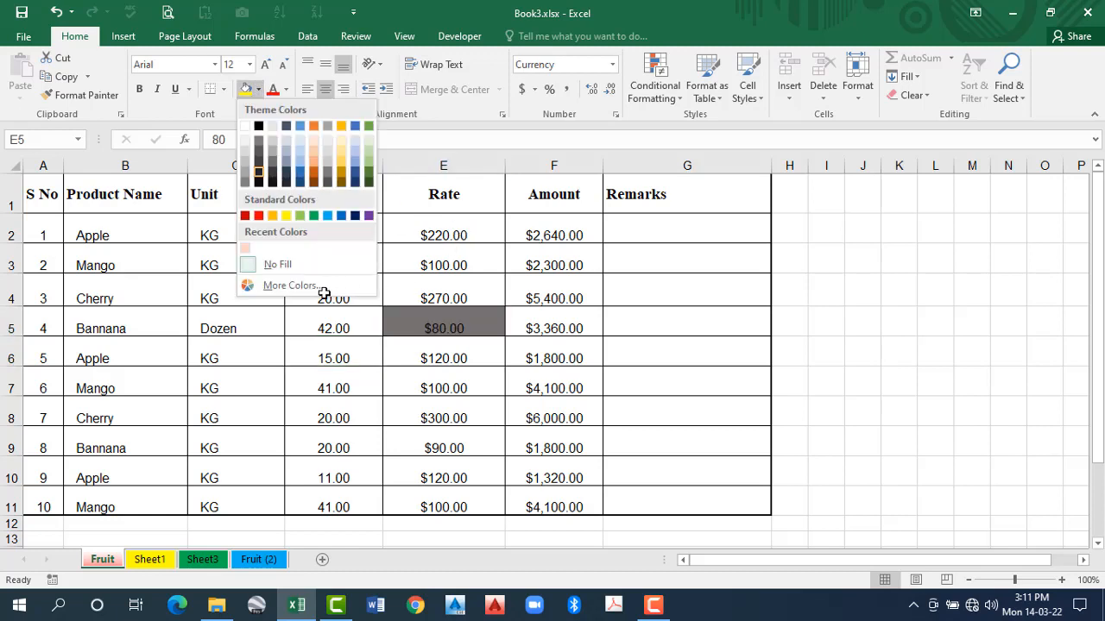
pyautogui.click(277, 265)
pyautogui.press('Up')
pyautogui.press('Up')
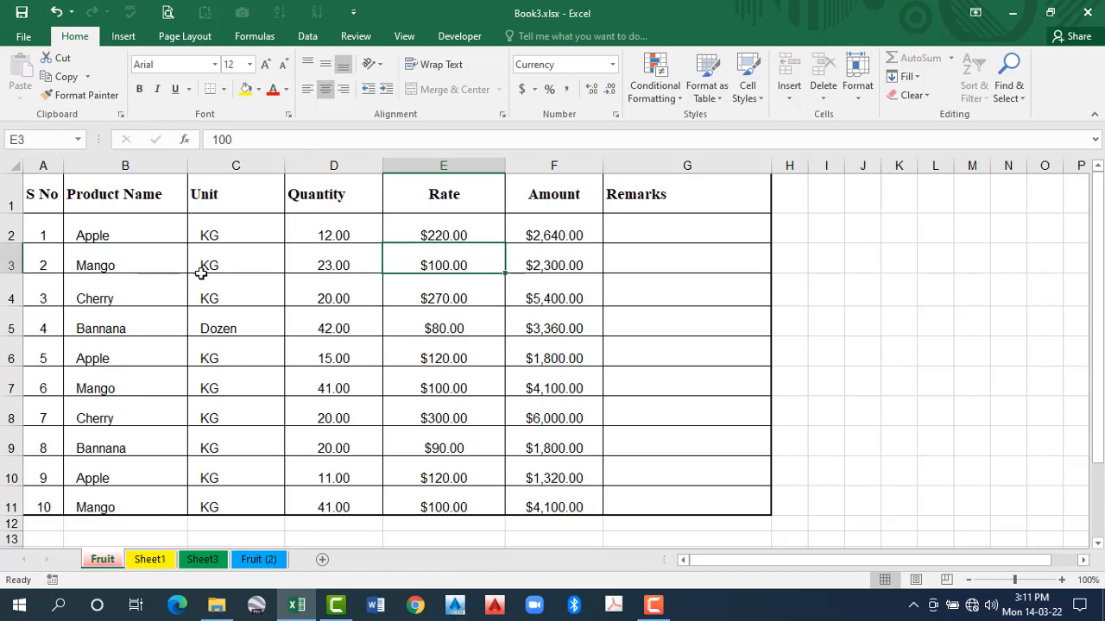
# - Unprotect the Fruit sheet and protect it again without a password, additionally allowing Select locked cells
pyautogui.click(127, 266)
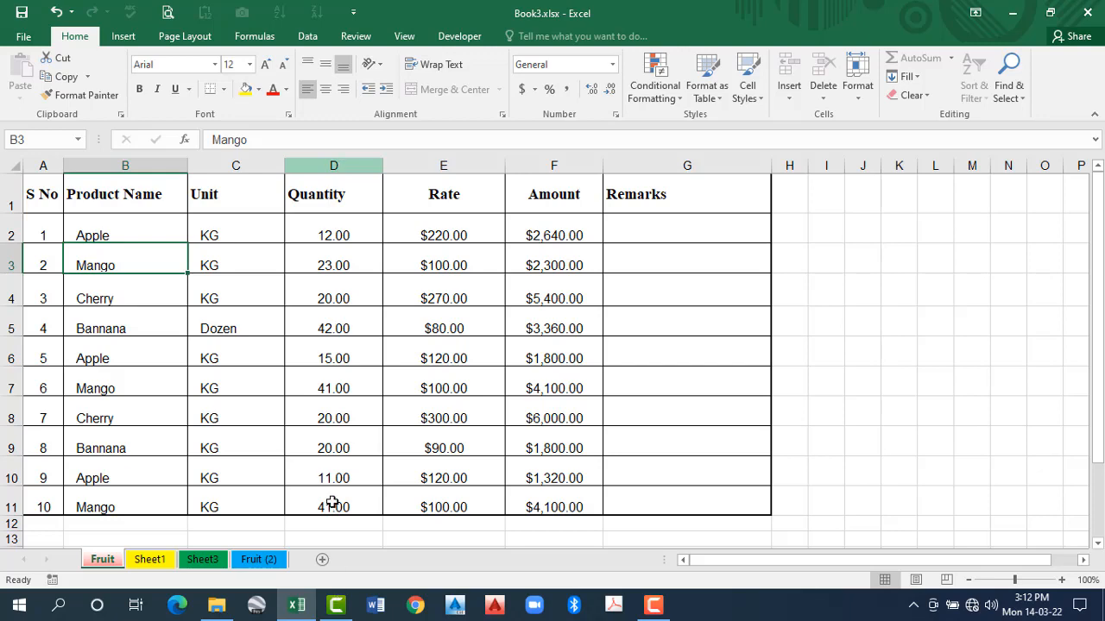
pyautogui.scroll(-2, 336, 458)
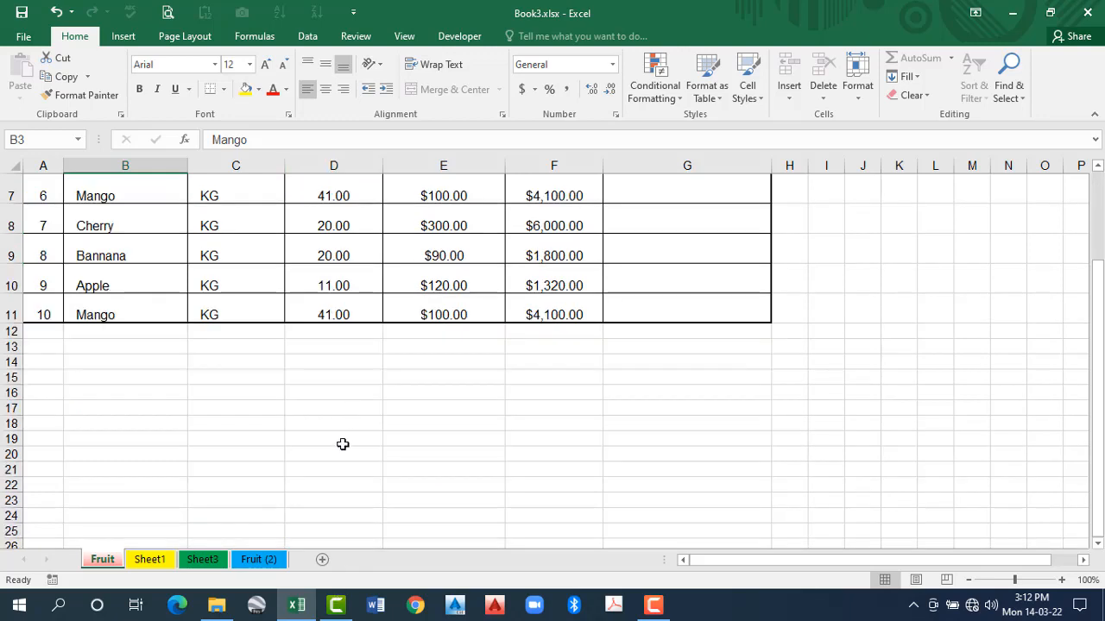
pyautogui.scroll(2, 340, 457)
pyautogui.scroll(-1, 343, 343)
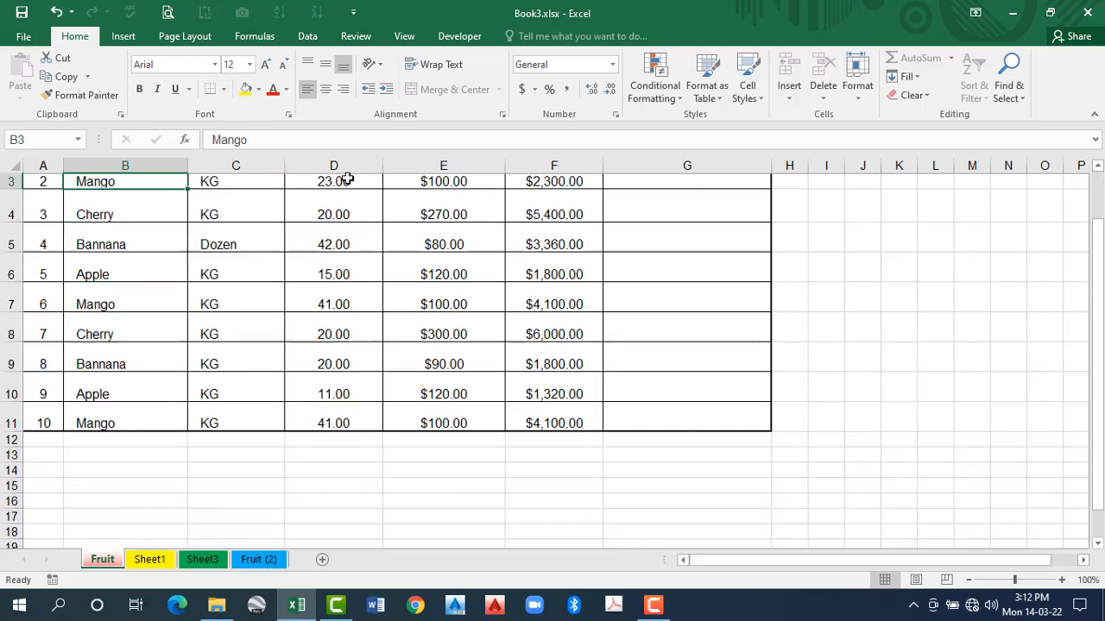
pyautogui.scroll(1, 340, 157)
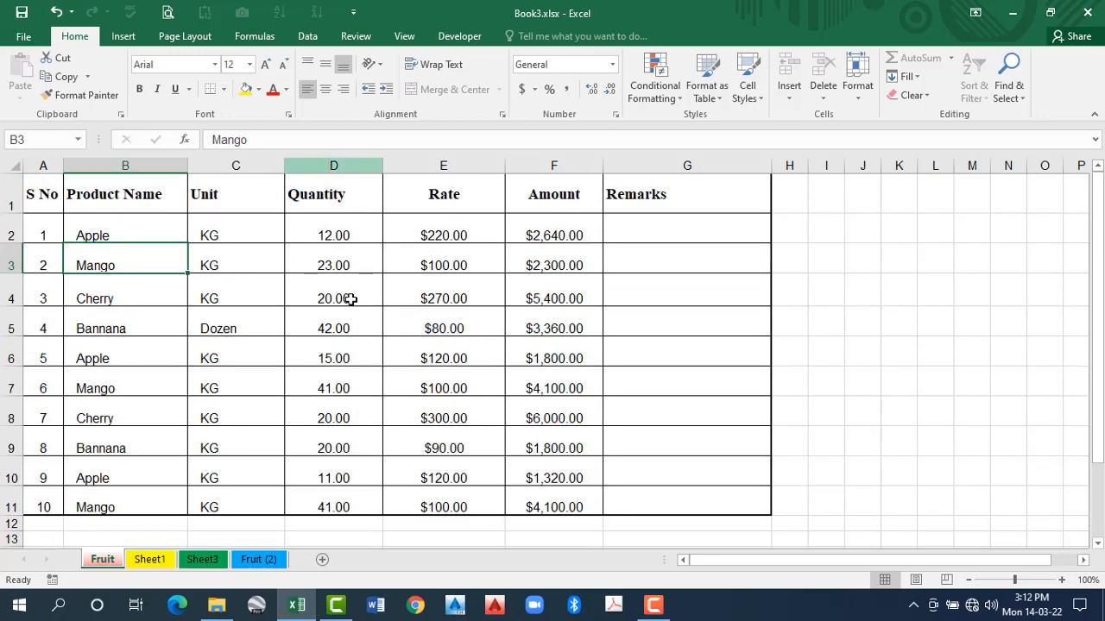
pyautogui.click(855, 96)
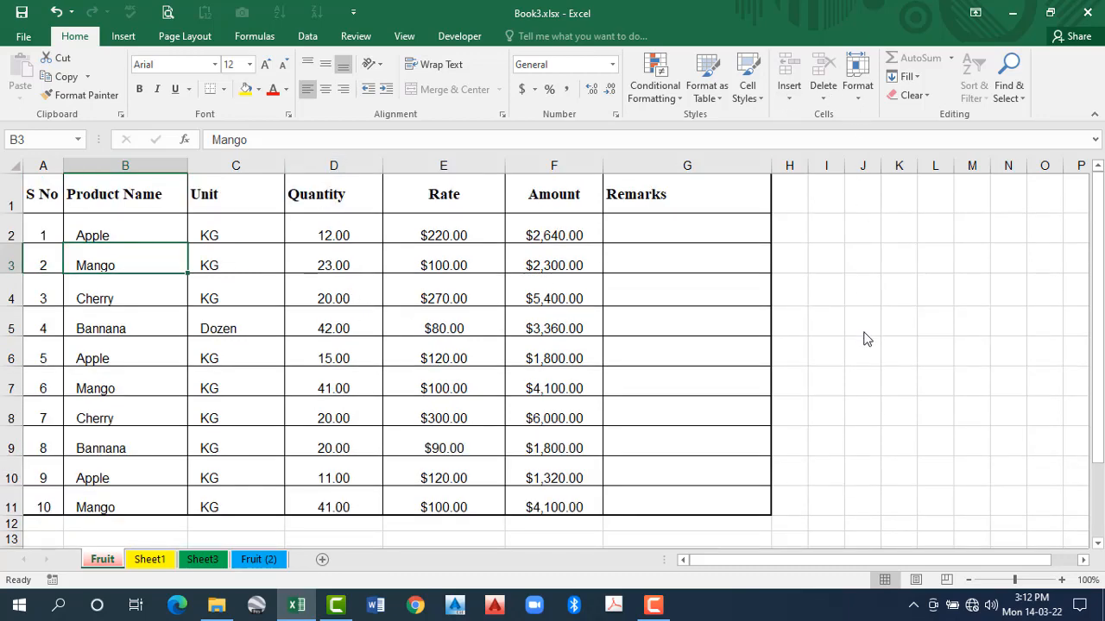
pyautogui.press('Escape')
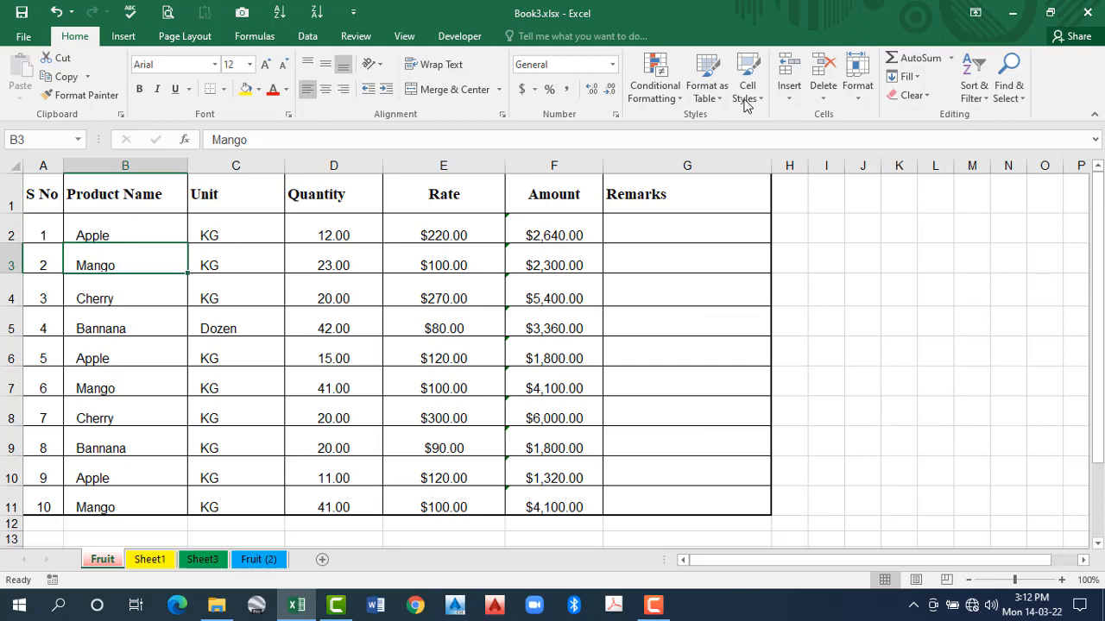
pyautogui.click(867, 366)
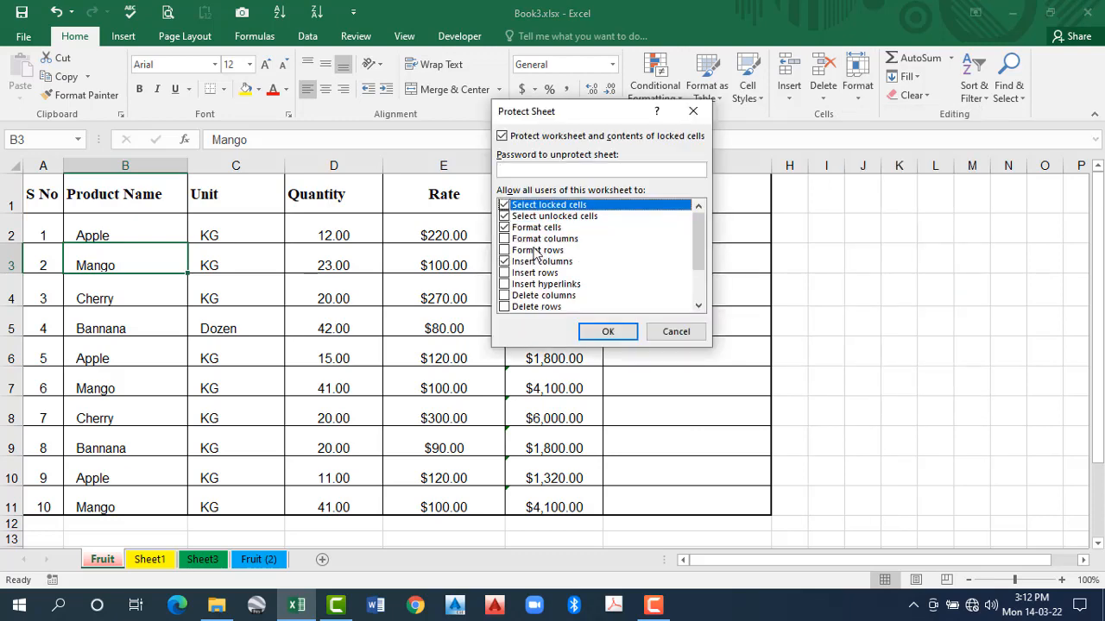
pyautogui.click(608, 333)
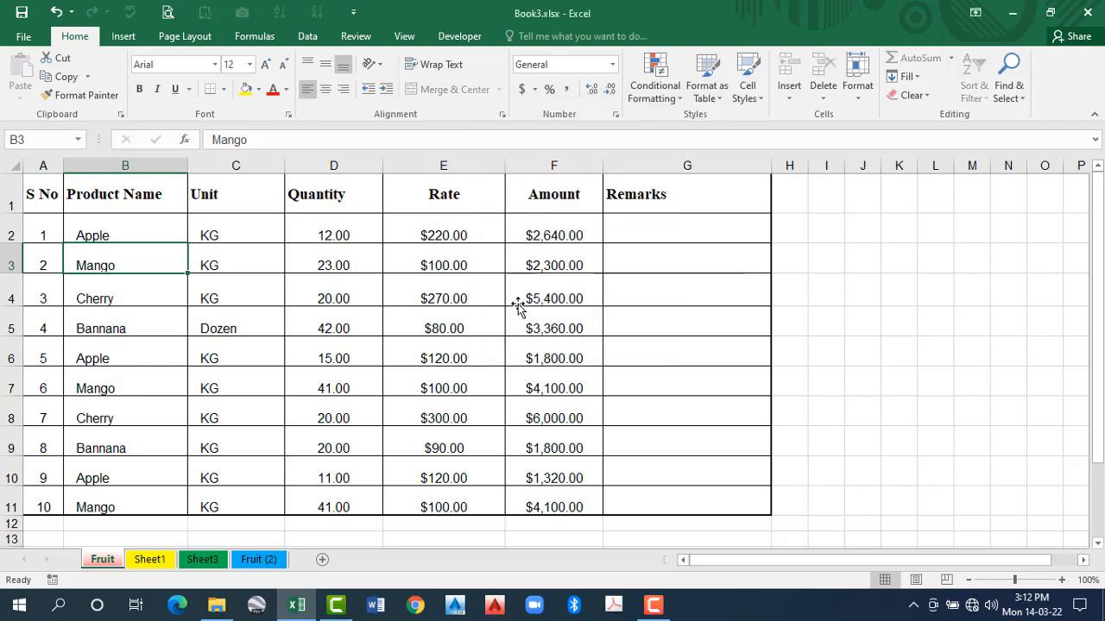
# - Test selecting cells inside and outside the table, and examine which commands are available for row 3
pyautogui.click(525, 347)
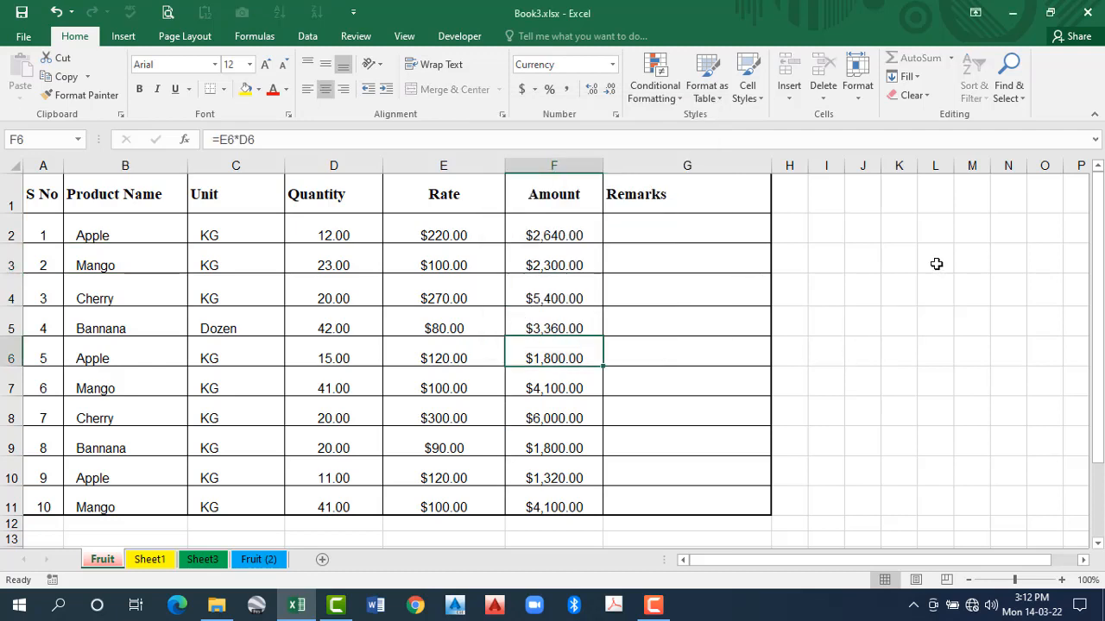
pyautogui.click(6, 256)
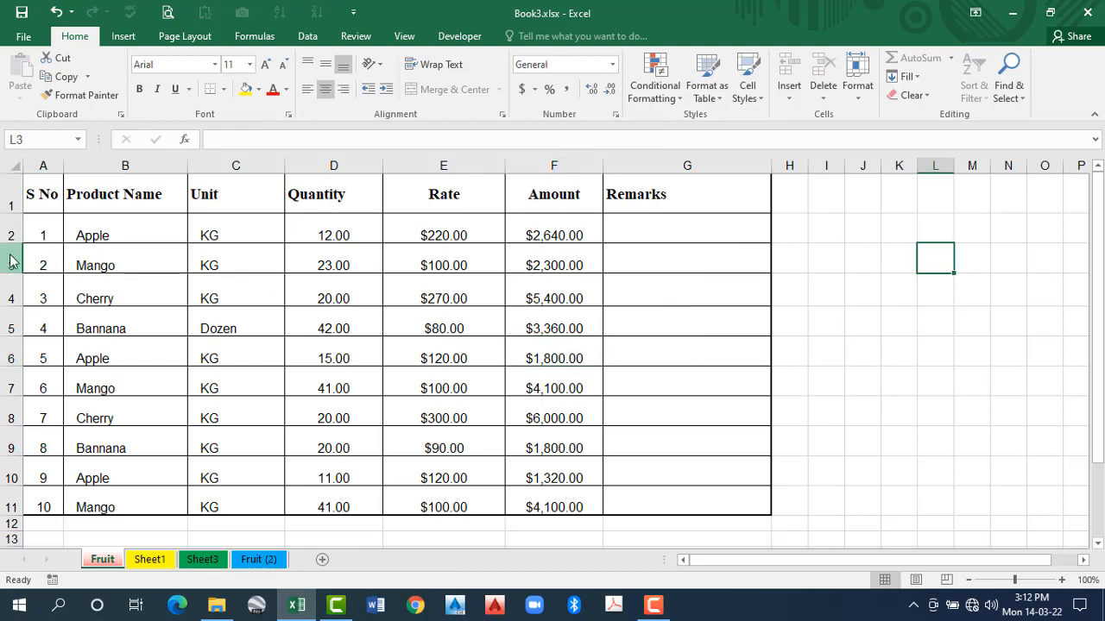
pyautogui.click(11, 261)
pyautogui.hotkey('shift', 'F10')
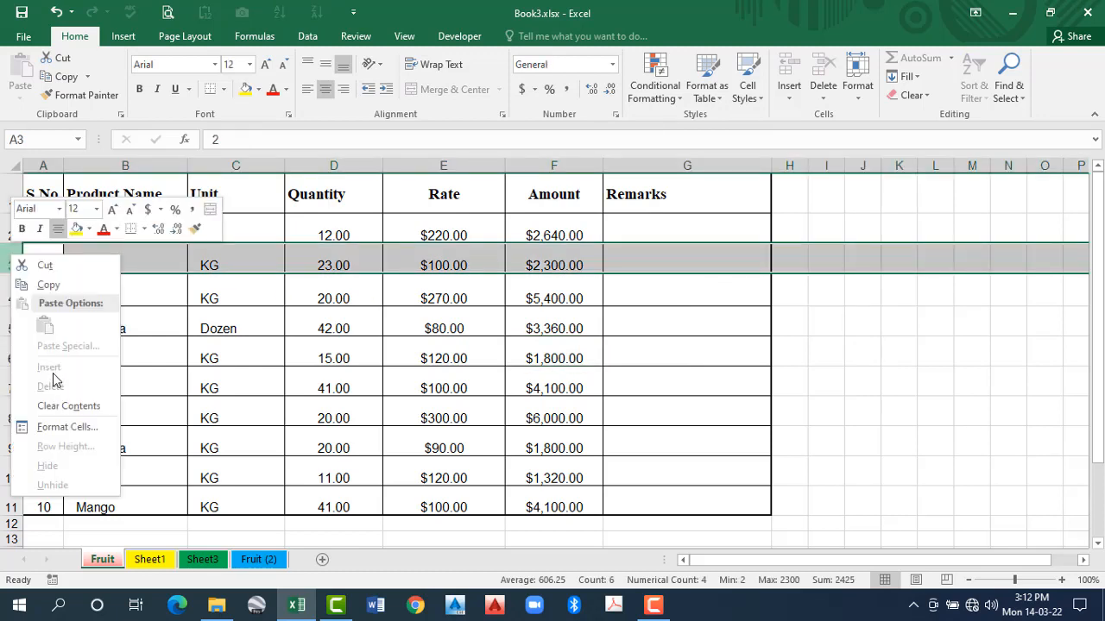
# - Insert a column before the Rate column and undo the insertion
pyautogui.rightClick(441, 162)
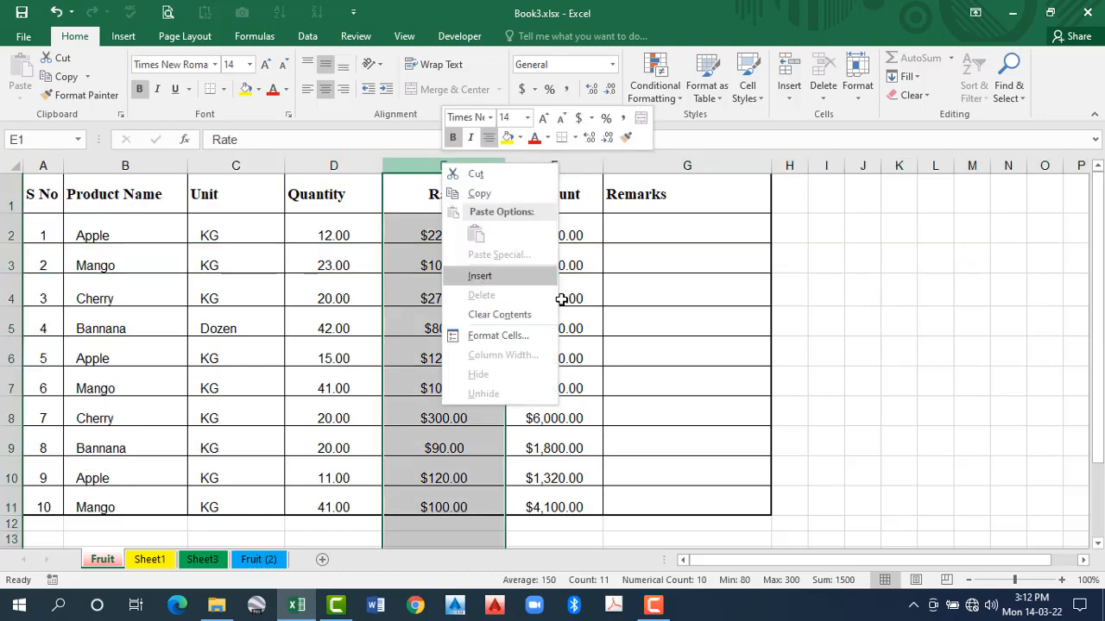
pyautogui.press('Return')
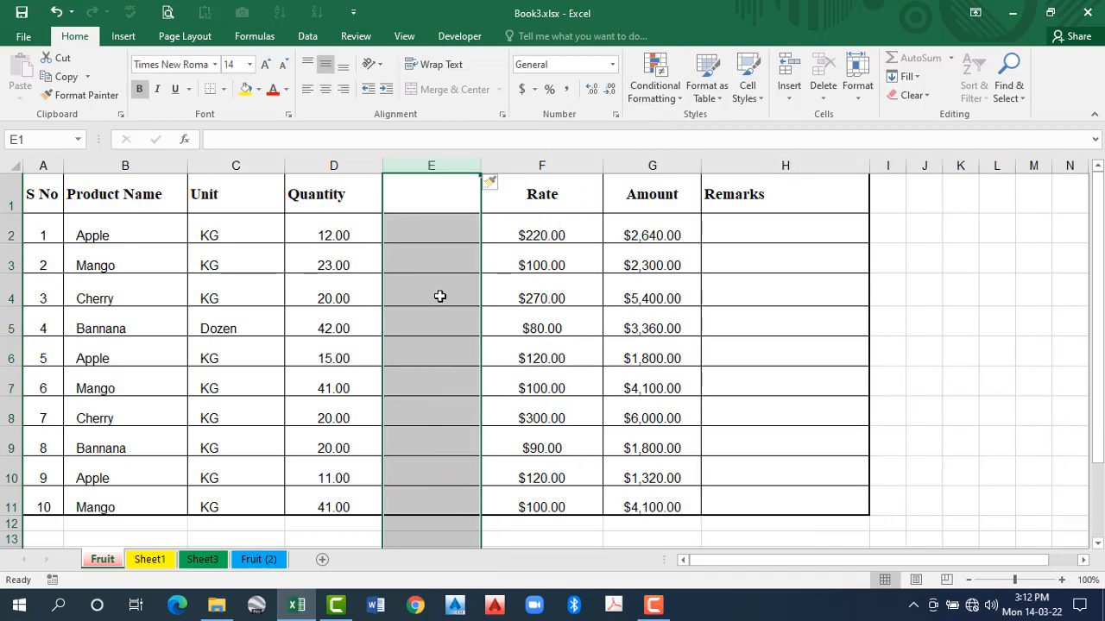
pyautogui.hotkey('ctrl', 'z')
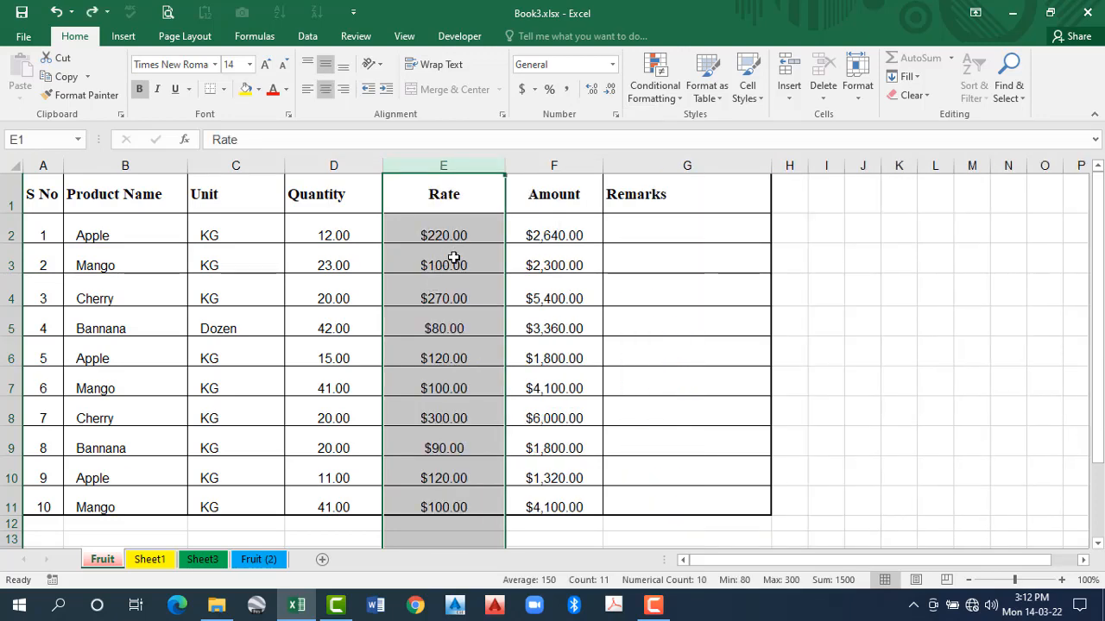
pyautogui.click(453, 284)
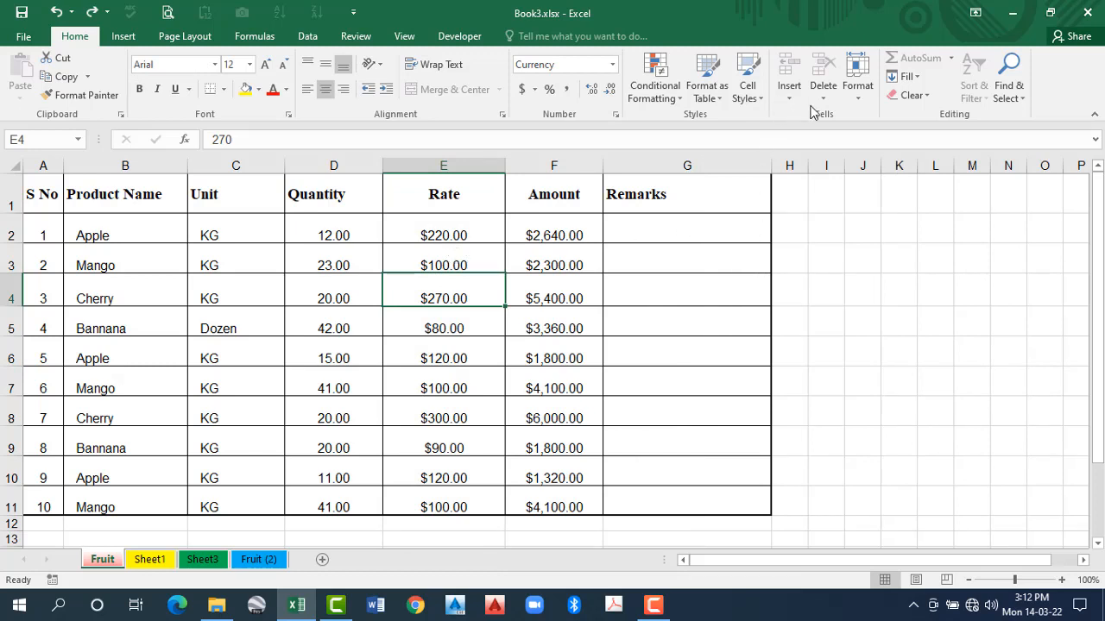
# - Unprotect the Fruit sheet and select the Unit cell C4 in the Cherry row
pyautogui.click(866, 95)
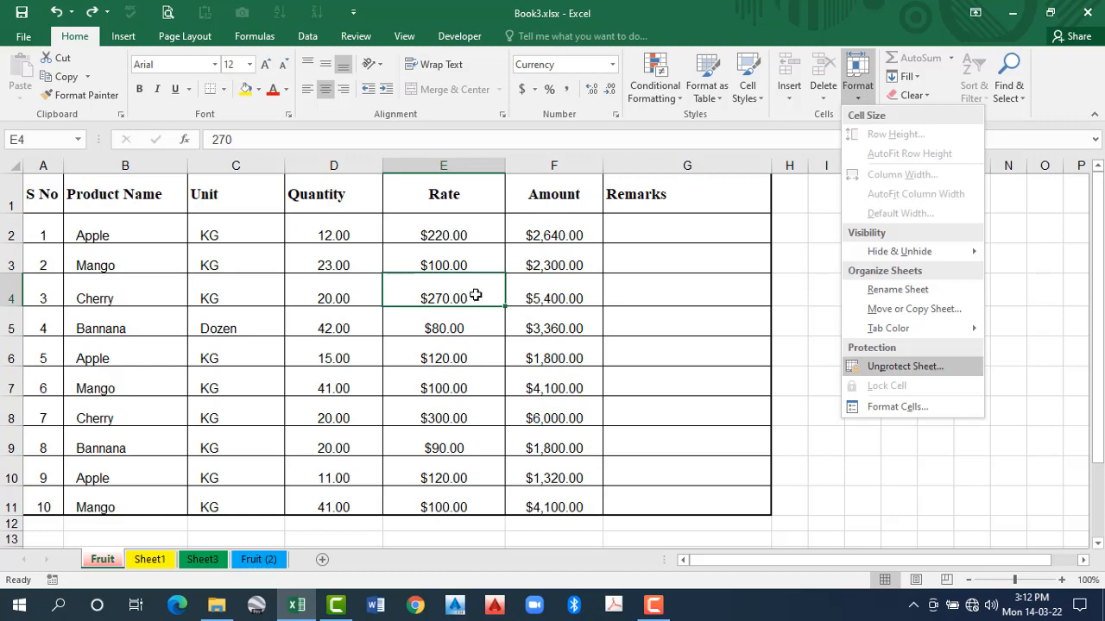
pyautogui.press('Return')
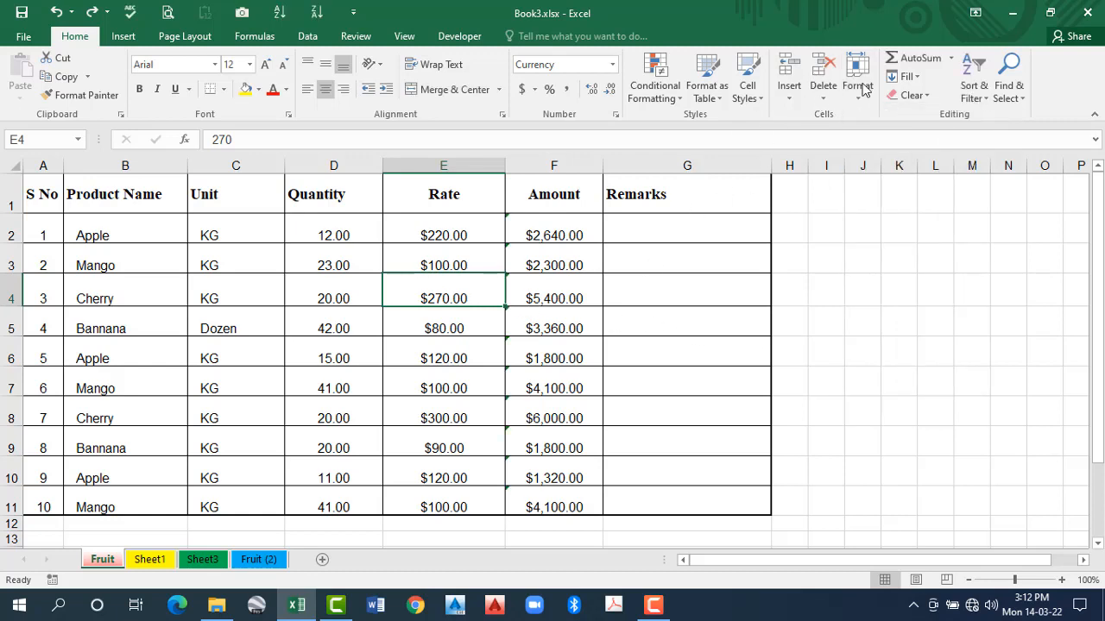
pyautogui.hotkey('alt', 'h')
pyautogui.press('o')
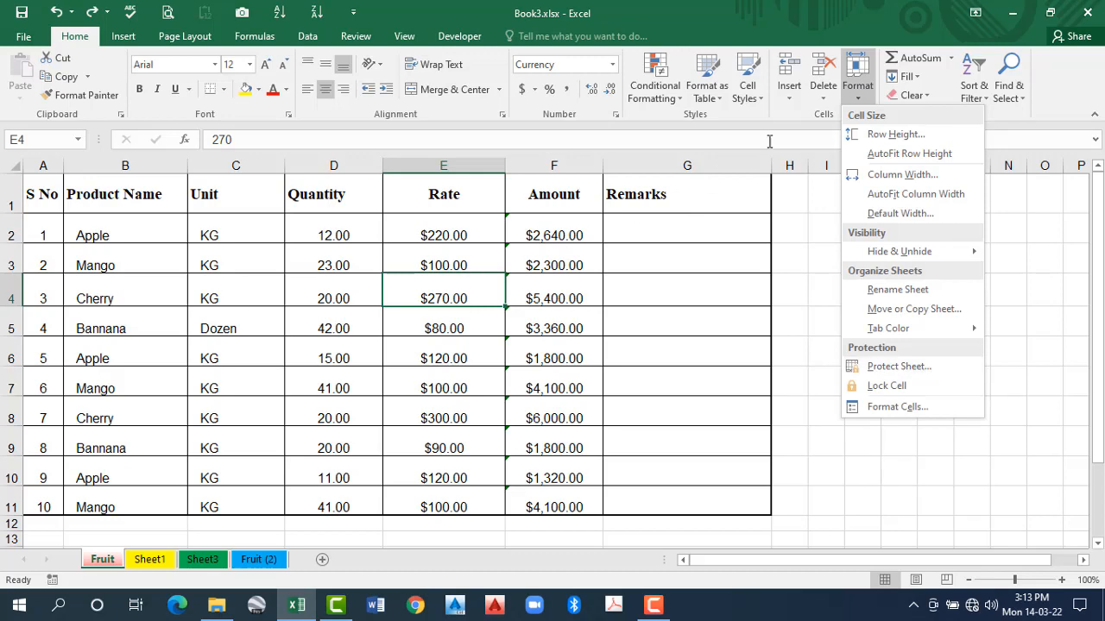
pyautogui.click(830, 108)
pyautogui.press('Left')
pyautogui.press('Left')
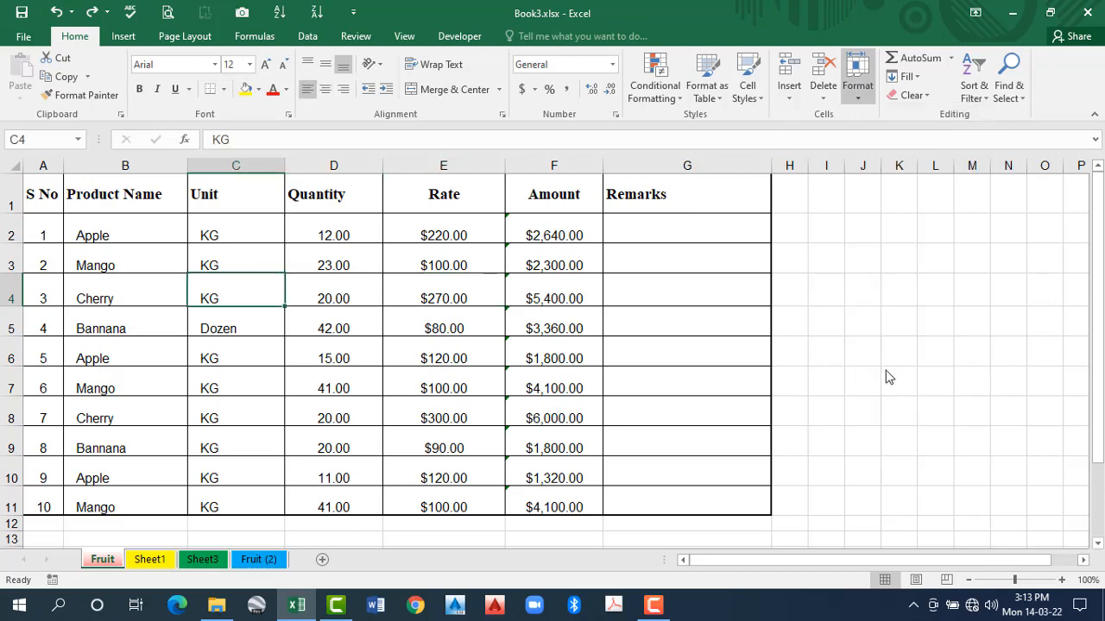
# - Protect the Fruit sheet with a password, entering it in the password field and re-entering it for confirmation
pyautogui.hotkey('alt', 'h')
pyautogui.press('o')
pyautogui.click(885, 371)
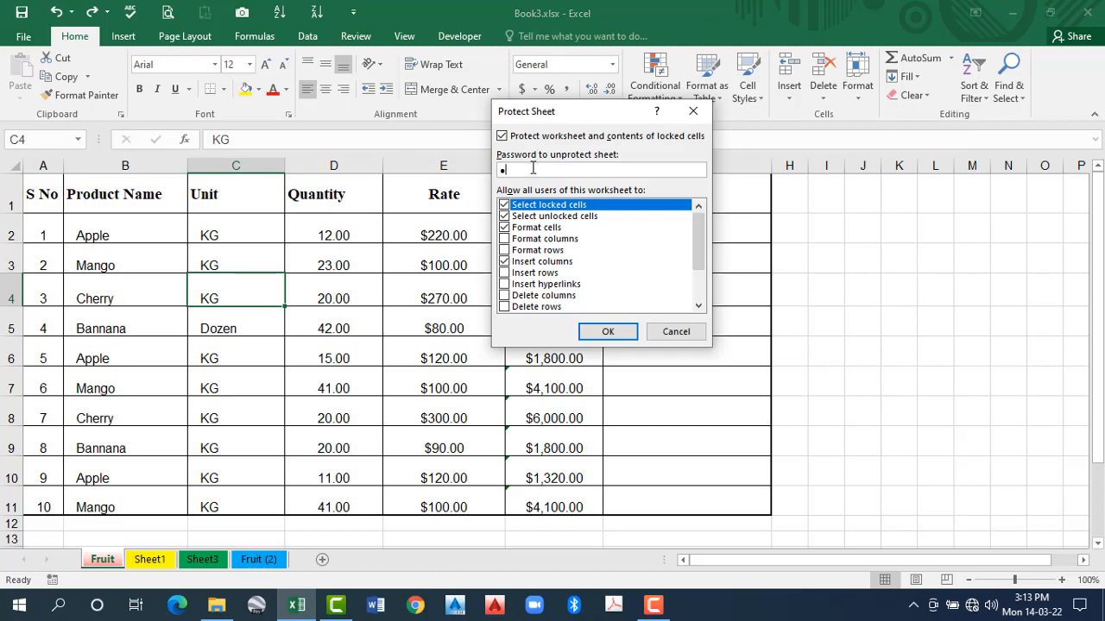
pyautogui.write('••••')
pyautogui.click(610, 337)
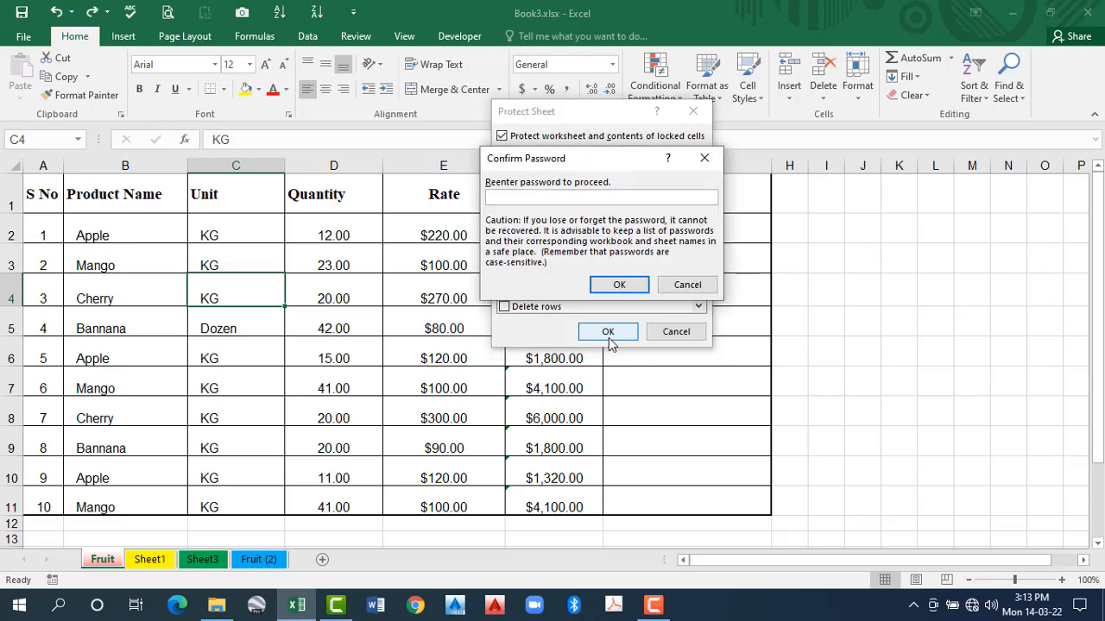
pyautogui.write('••••')
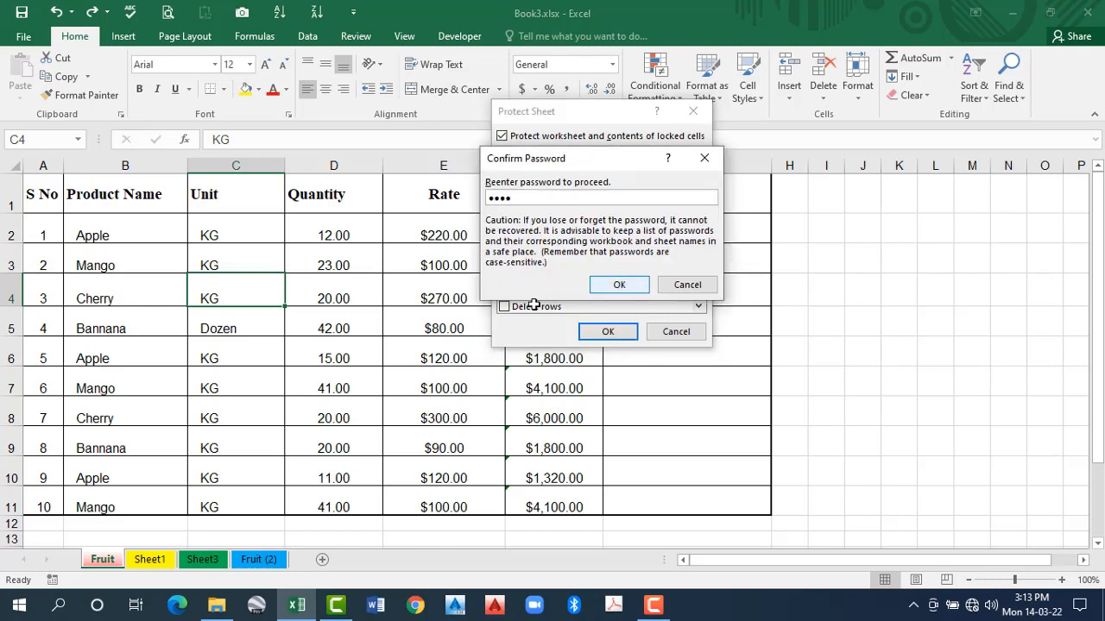
pyautogui.press('Return')
pyautogui.press('Tab')
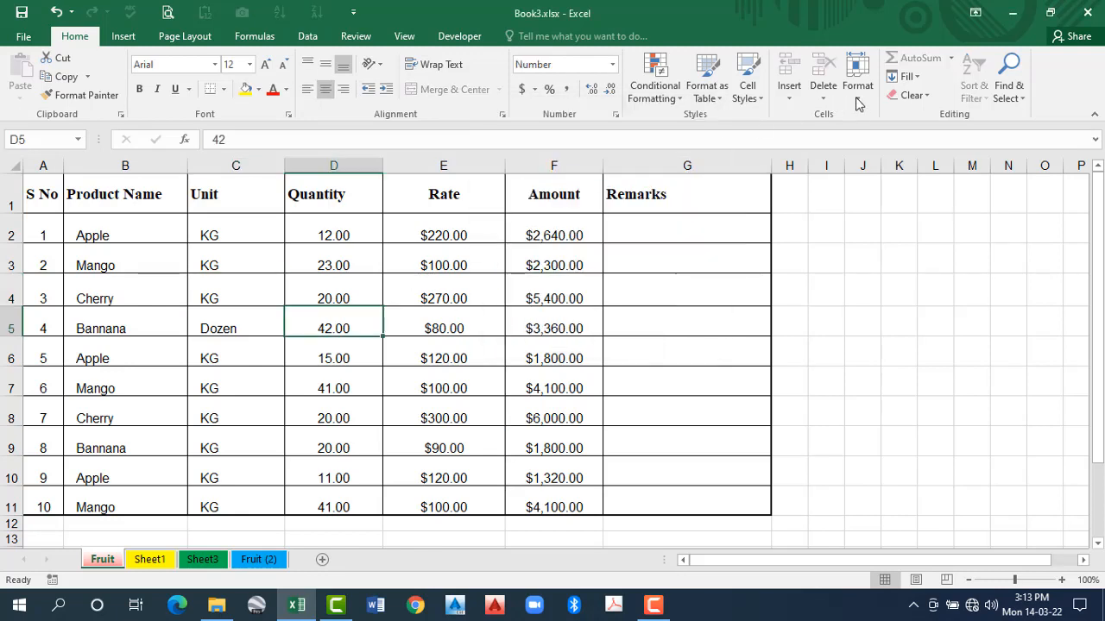
# - Start unprotecting the Fruit sheet and enter a password in the Unprotect Sheet password field
pyautogui.click(857, 84)
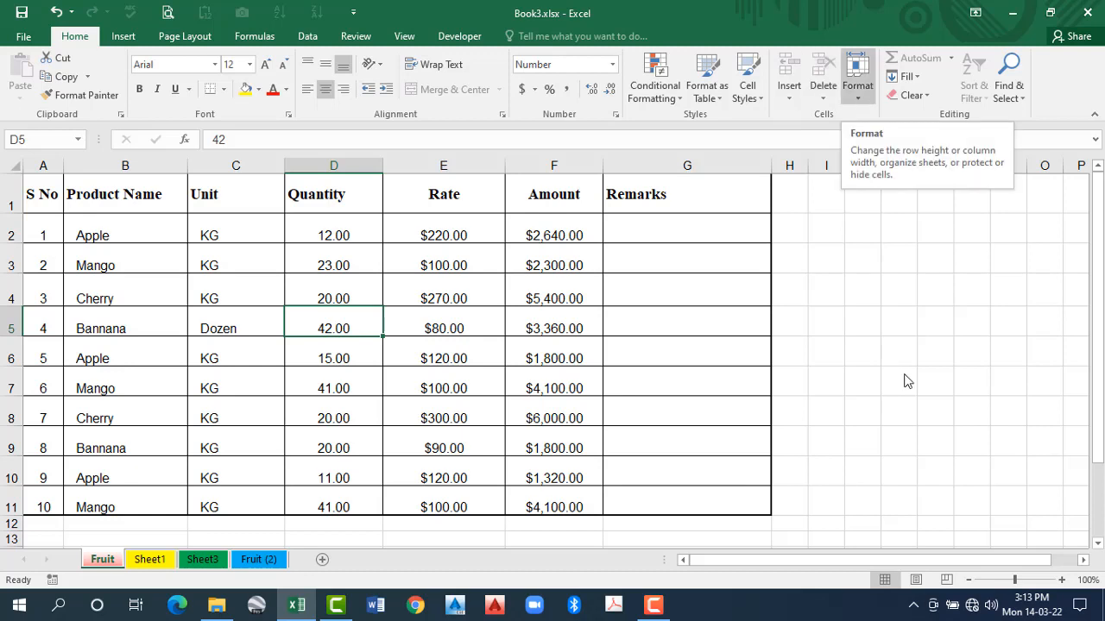
pyautogui.press('Return')
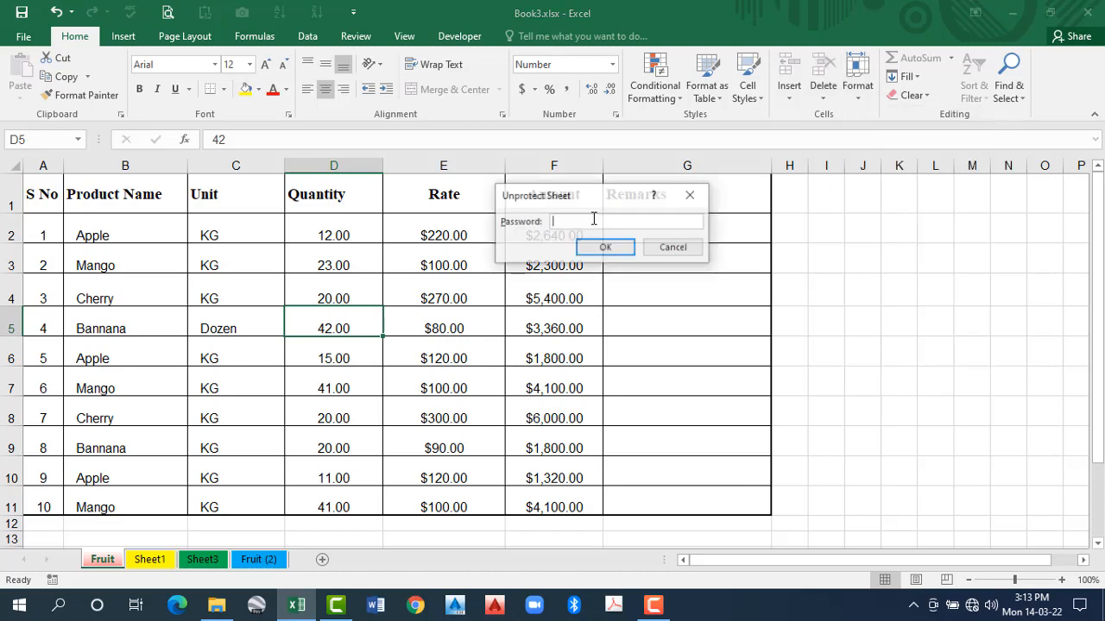
pyautogui.write('*******')
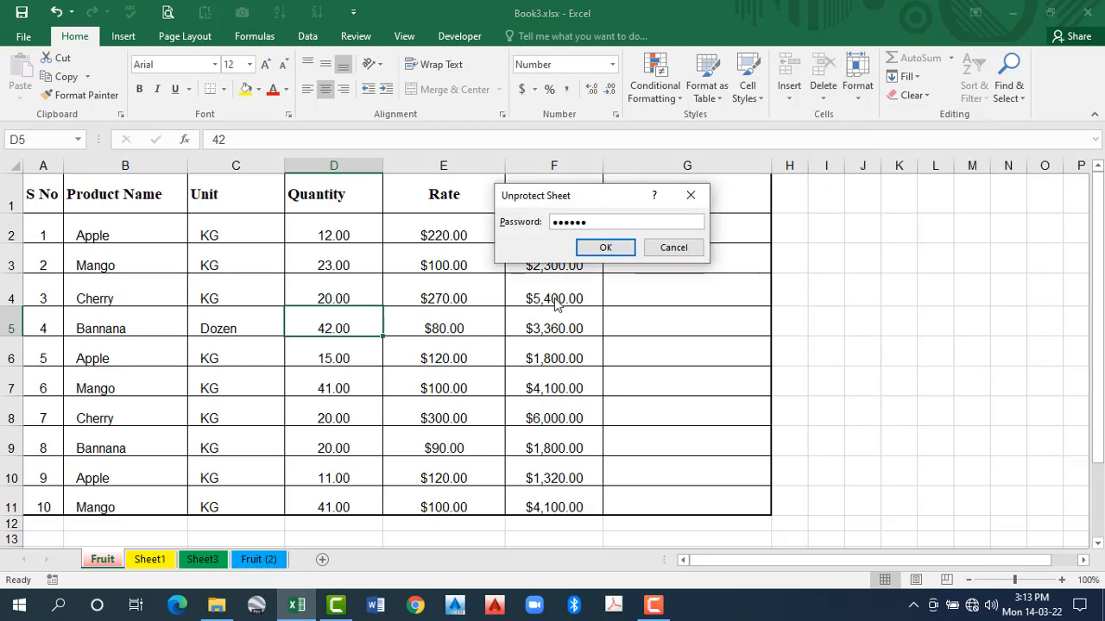
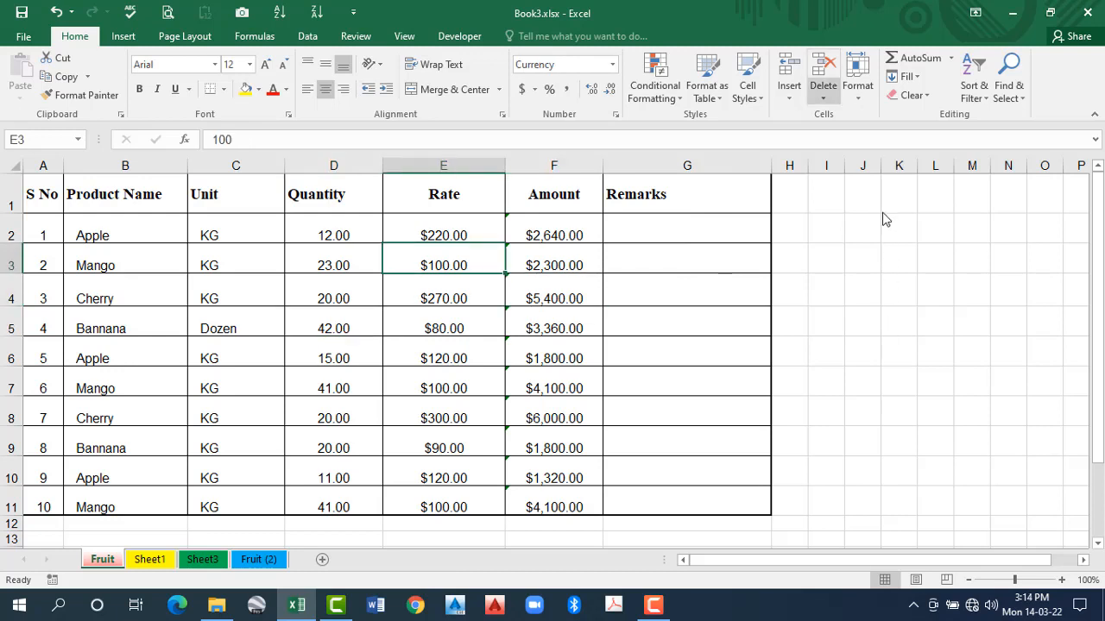
# - Look up the Lock Cell protection option for the Mango row's Rate cell E3
pyautogui.click(857, 77)
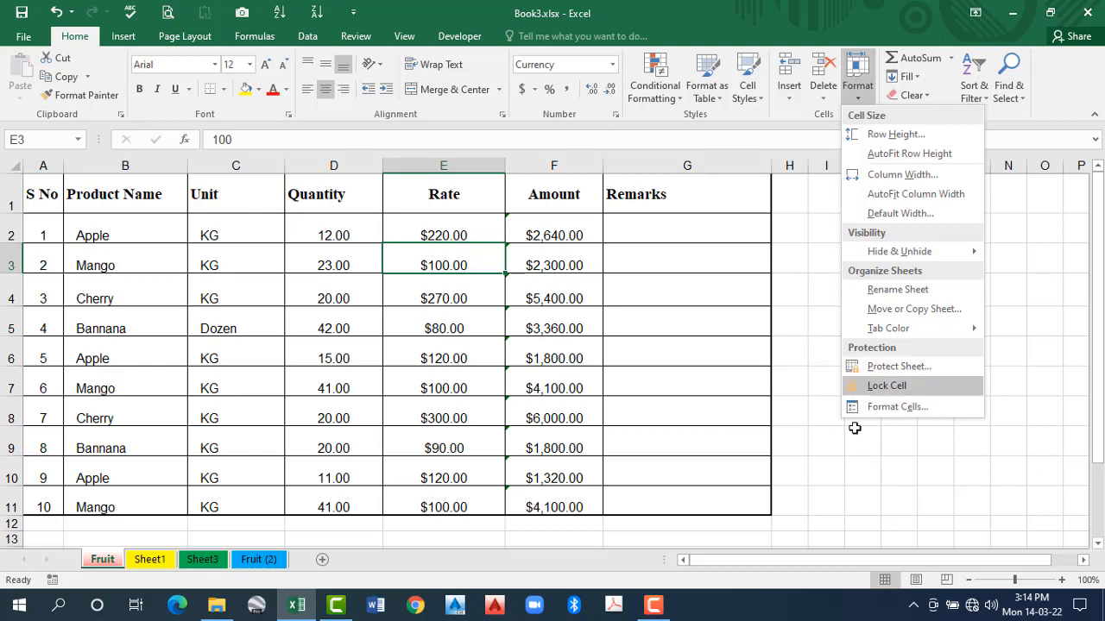
pyautogui.click(861, 96)
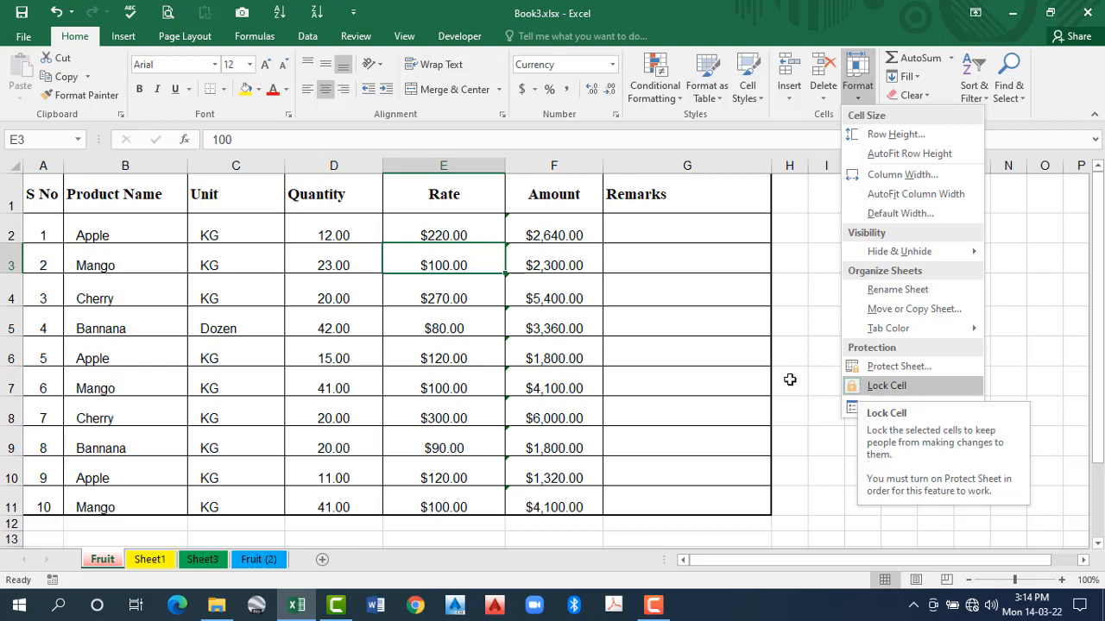
pyautogui.click(642, 275)
# - Review the number, alignment, font, border, fill and protection settings in Format Cells for cell E3, then close without changes
pyautogui.click(857, 91)
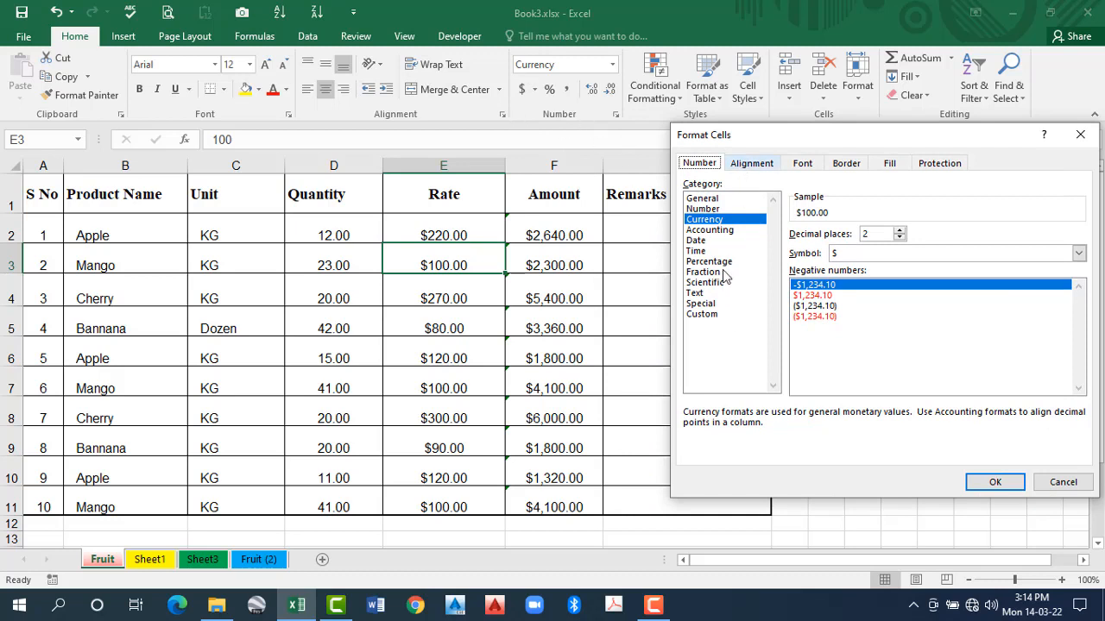
pyautogui.click(753, 166)
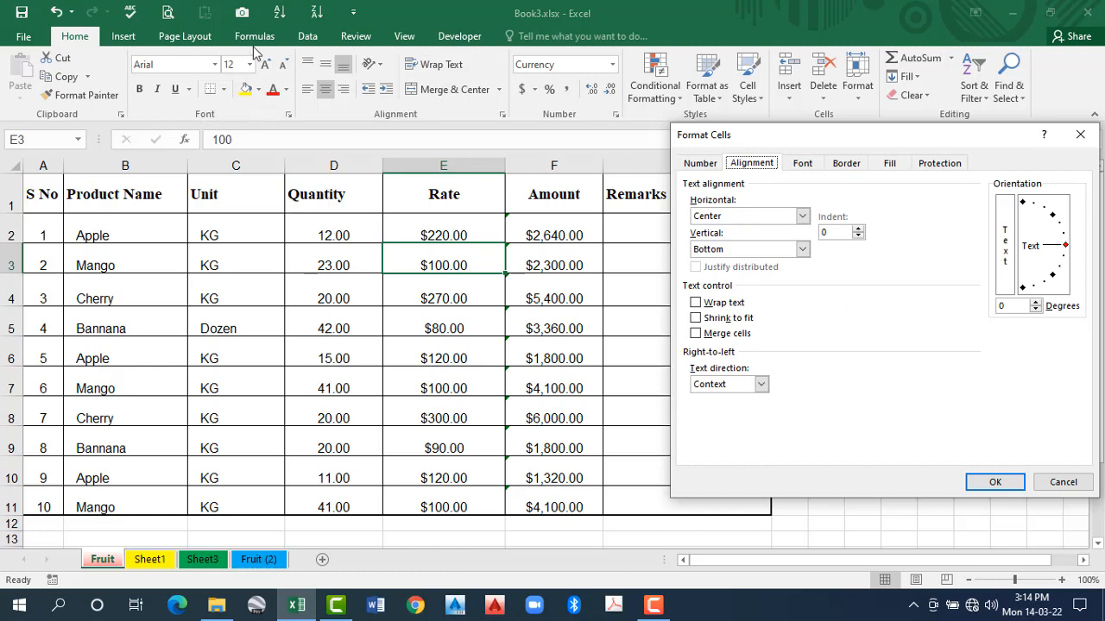
pyautogui.click(803, 165)
pyautogui.click(845, 167)
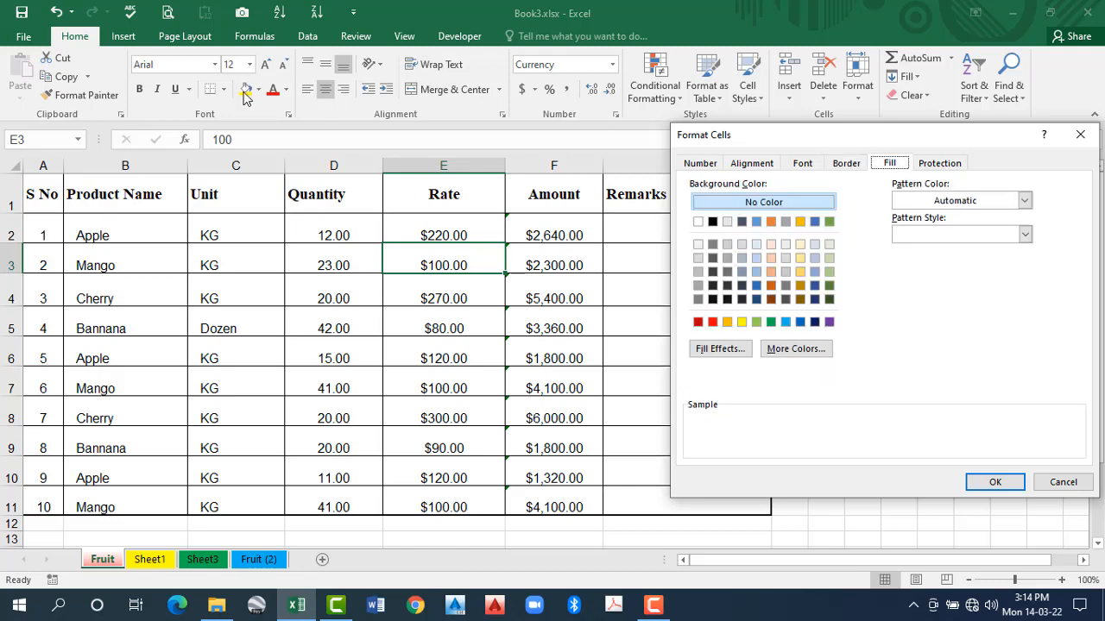
pyautogui.click(938, 163)
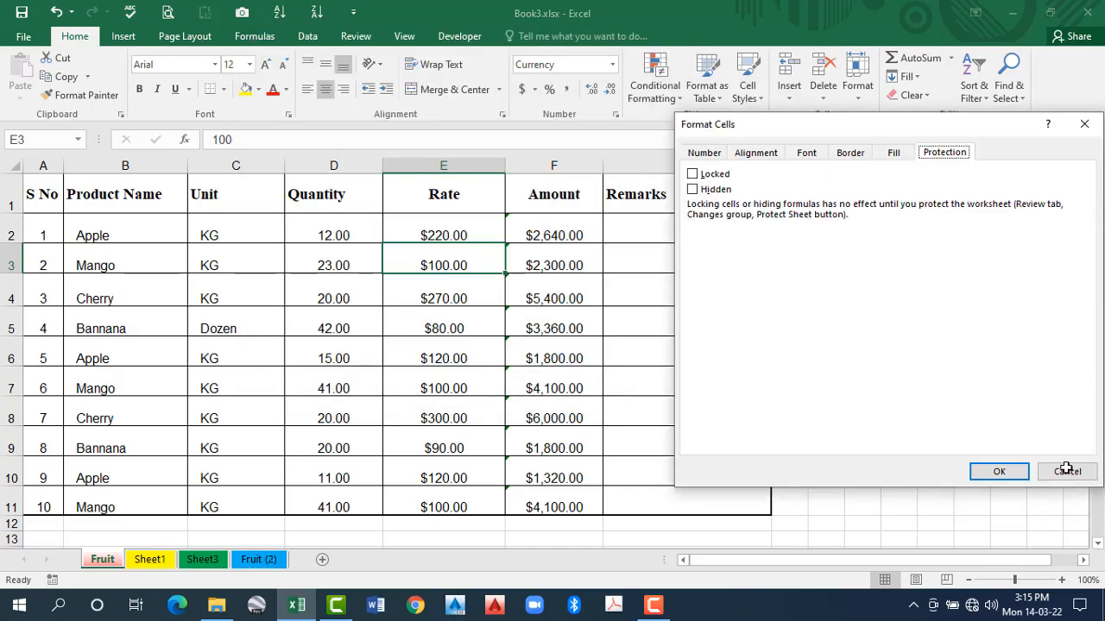
pyautogui.press('Escape')
# - Check the Format Cells protection settings of the range E3:G8 and of the empty range I3:L7
pyautogui.moveTo(472, 270); pyautogui.dragTo(639, 400)
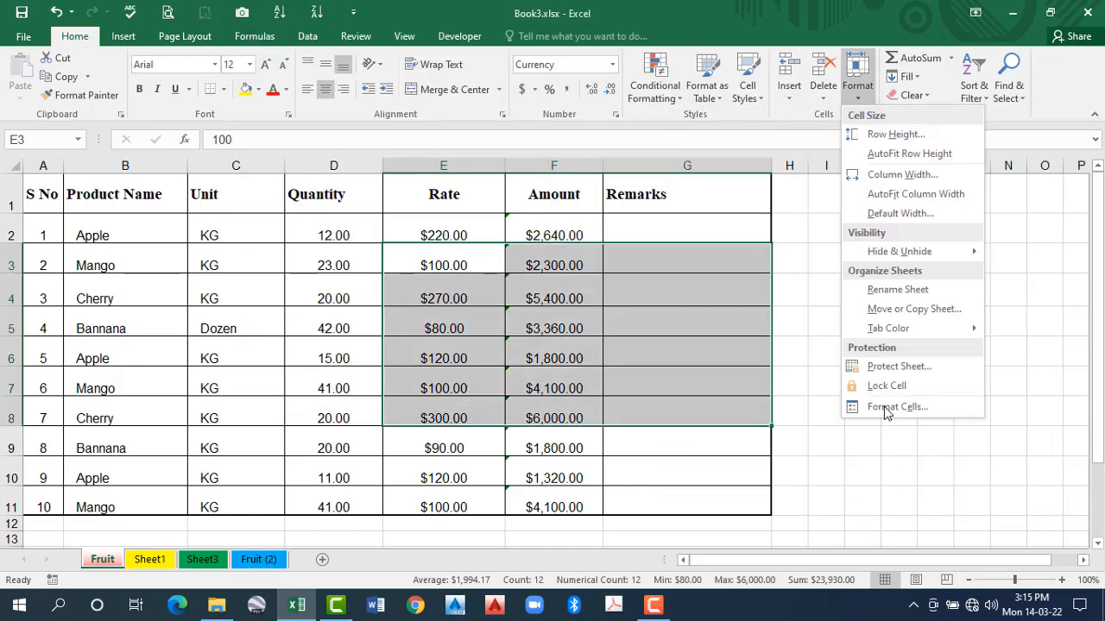
pyautogui.click(885, 407)
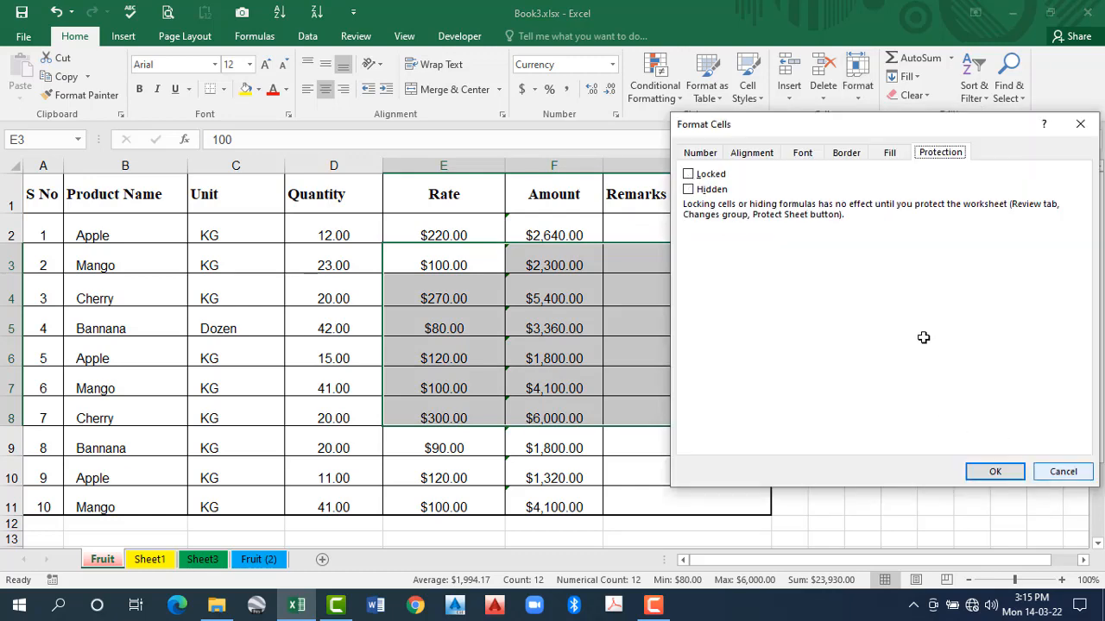
pyautogui.press('Return')
pyautogui.moveTo(826, 259); pyautogui.dragTo(935, 381)
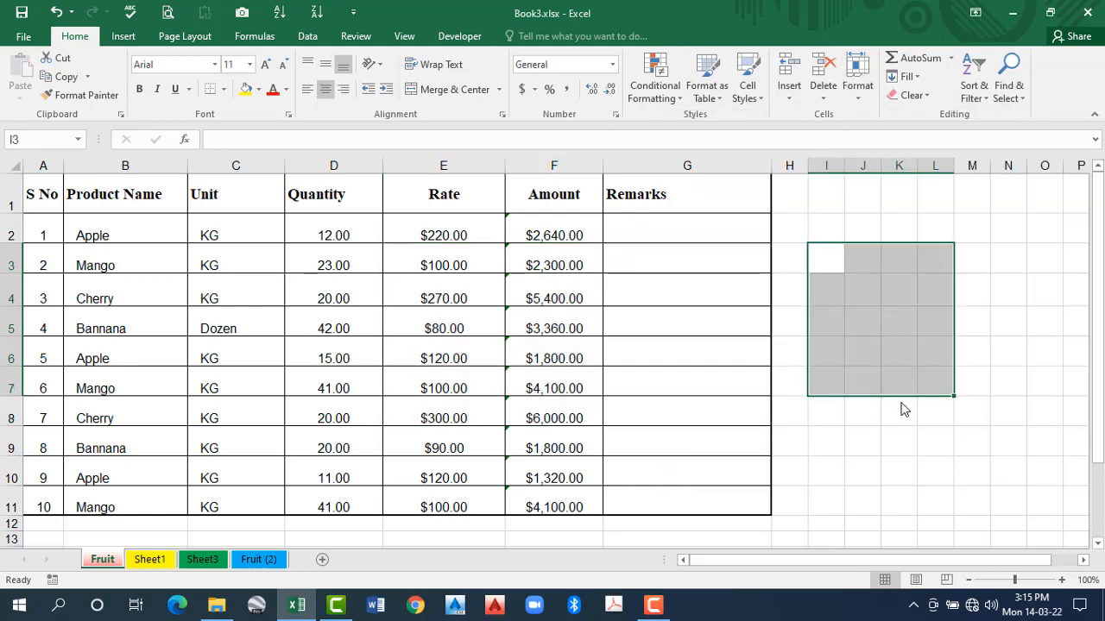
pyautogui.click(857, 78)
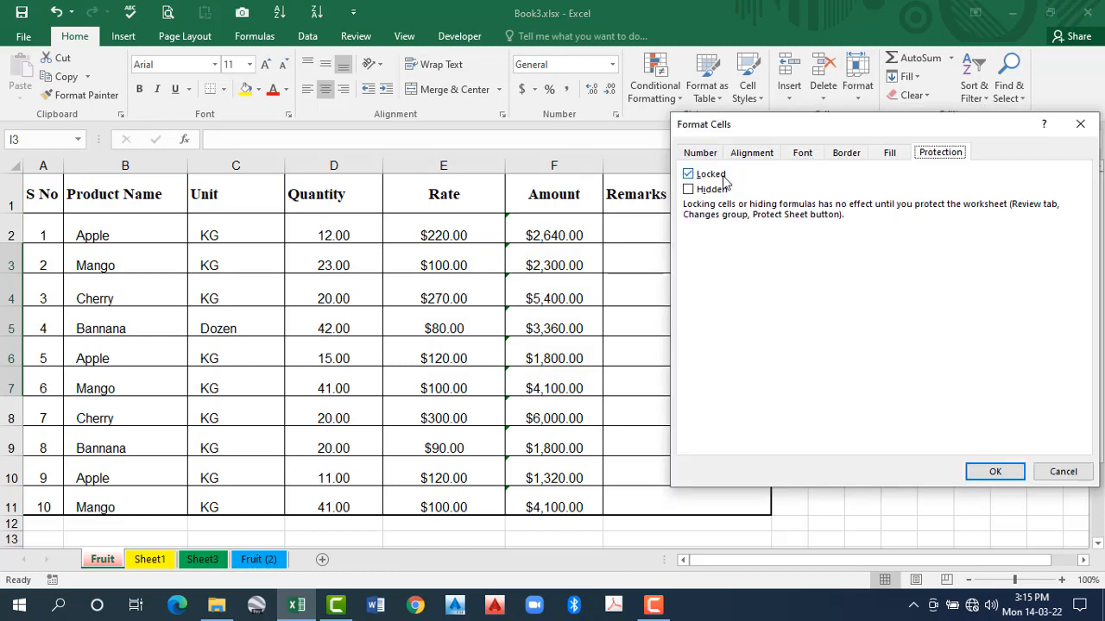
pyautogui.click(1061, 473)
# - Select the Cherry row's Rate cell E4 and view the review options for protecting the sheet and workbook
pyautogui.click(570, 299)
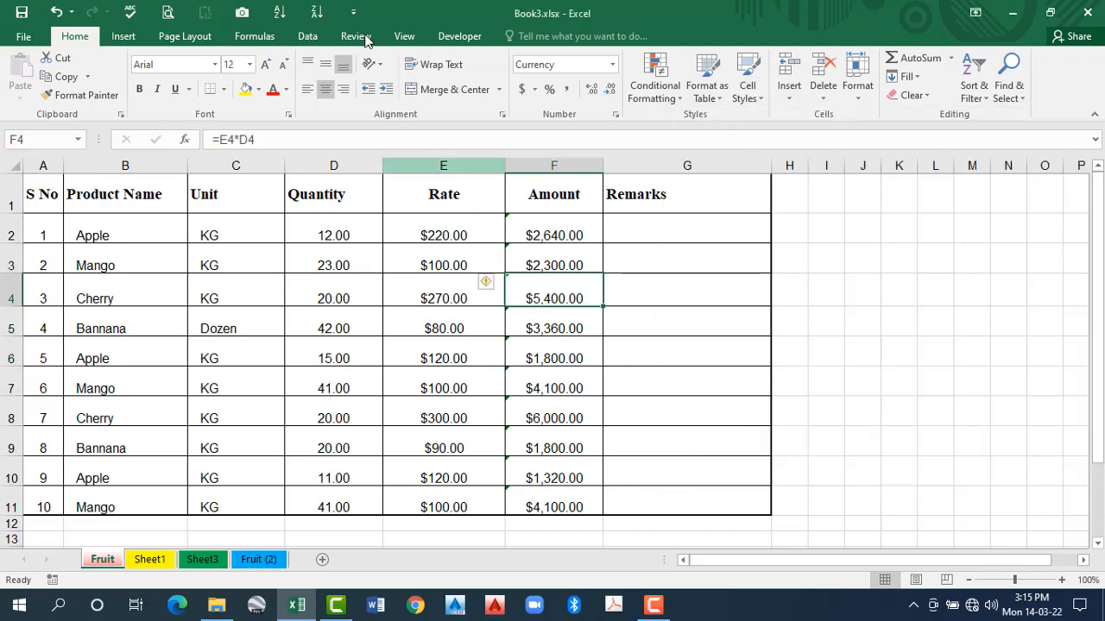
pyautogui.click(356, 36)
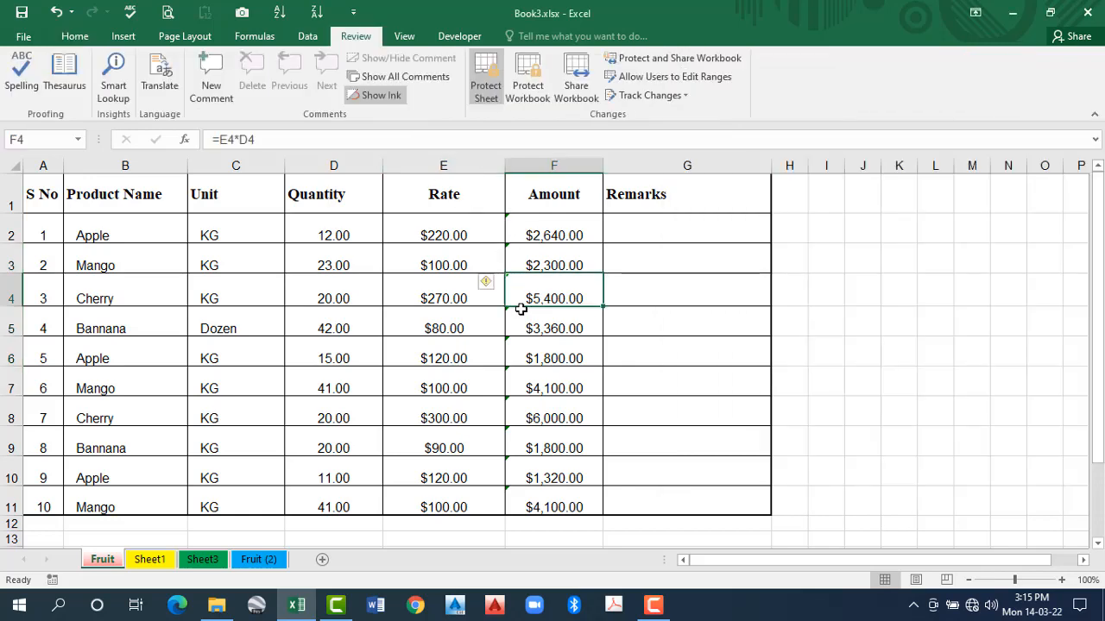
pyautogui.click(437, 280)
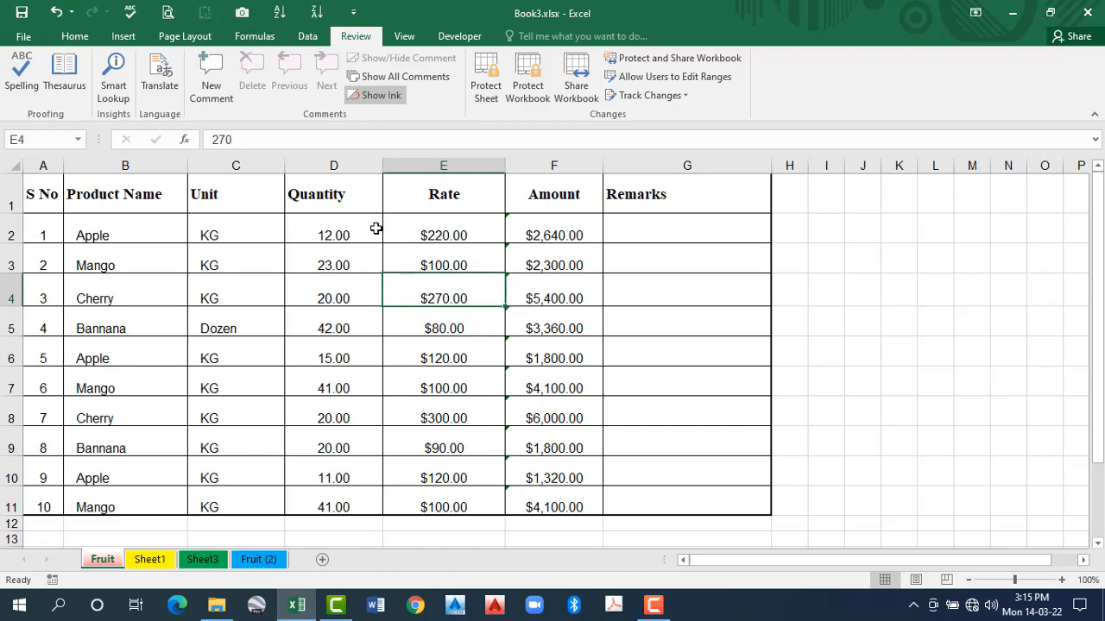
pyautogui.click(405, 76)
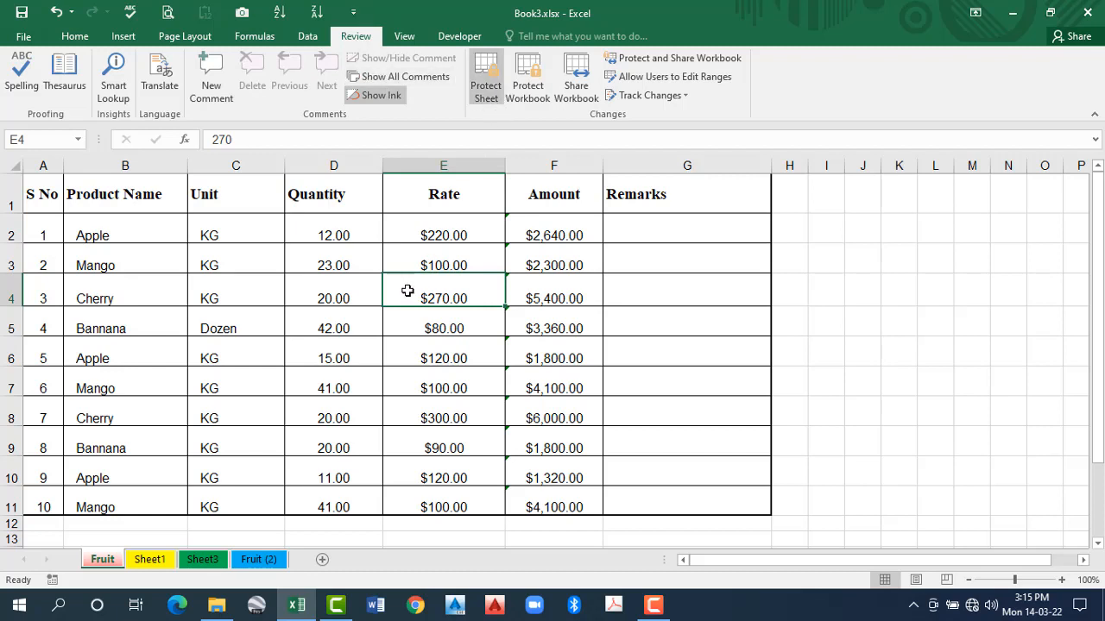
pyautogui.click(74, 37)
pyautogui.click(853, 96)
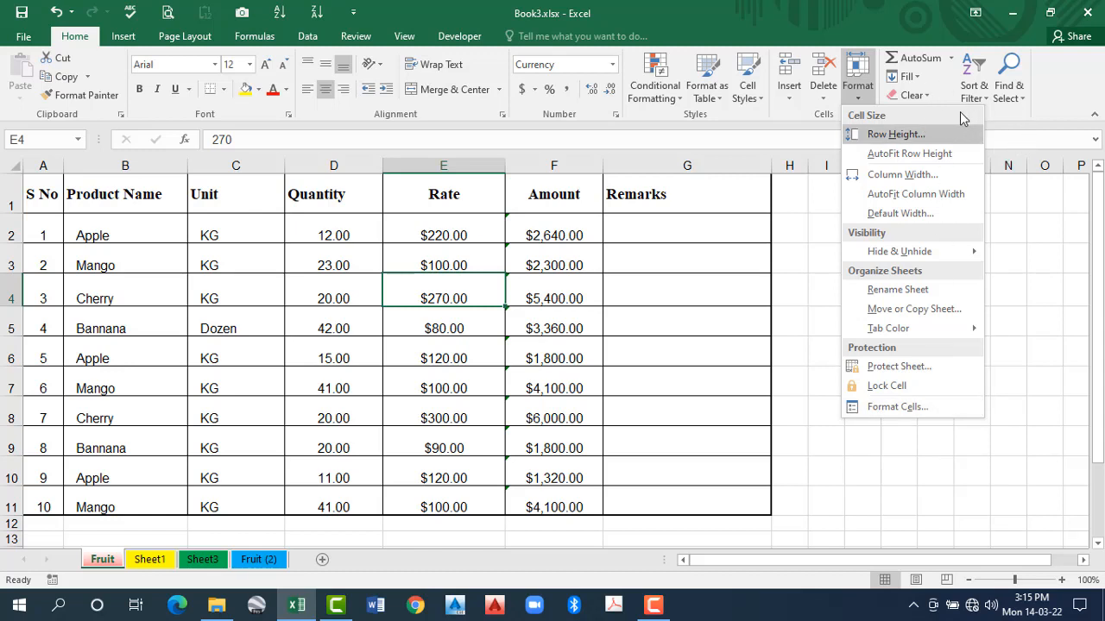
pyautogui.press('Escape')
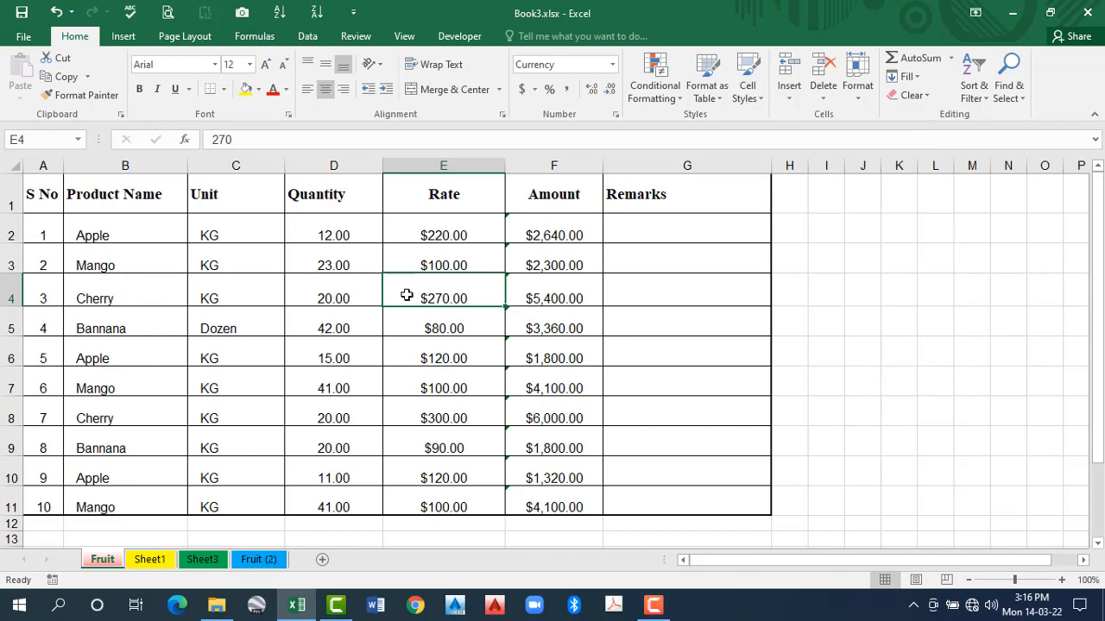